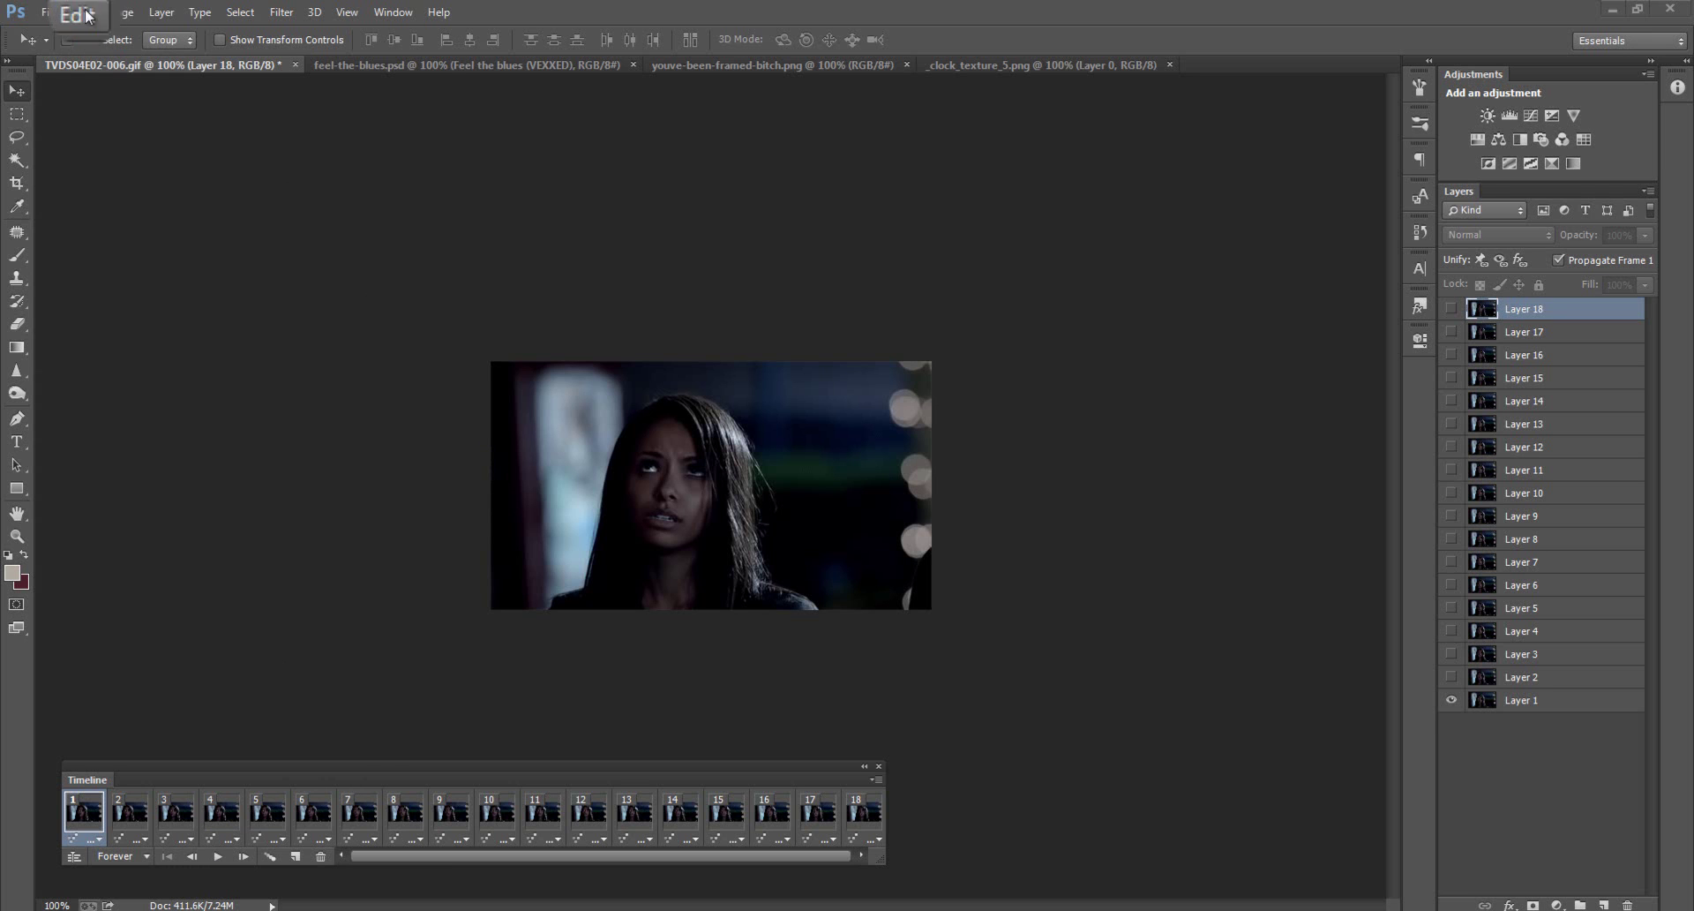
Step: Resize the image to 435 px wide with linked proportions, giving 435×244
click(124, 14)
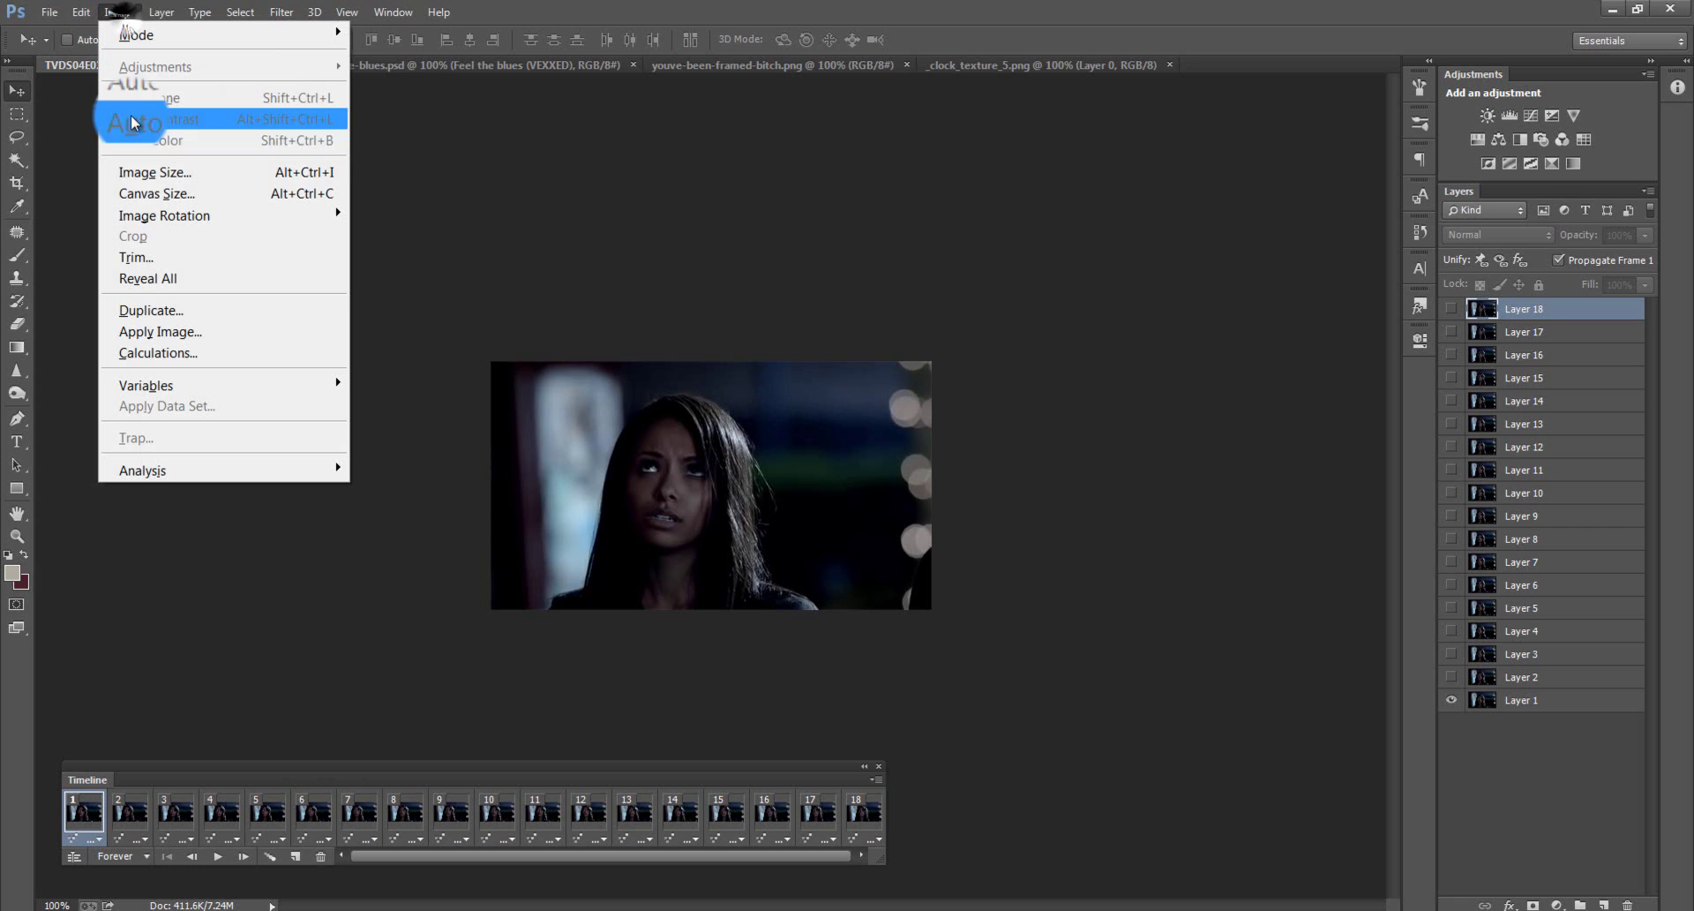
click(146, 171)
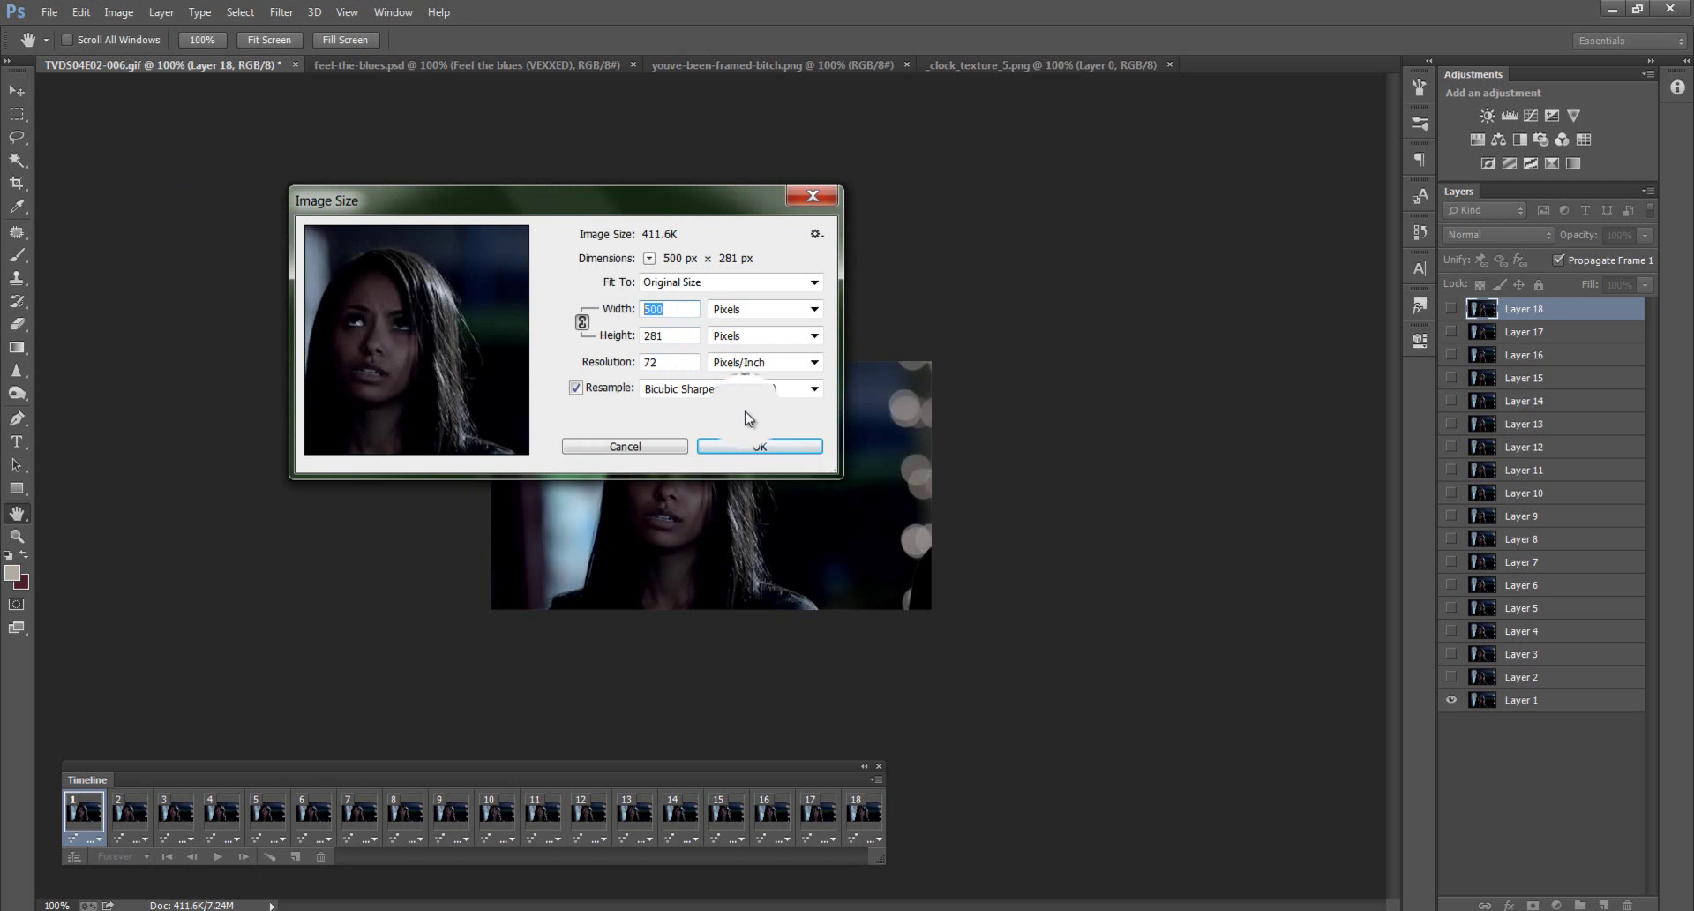
text(435)
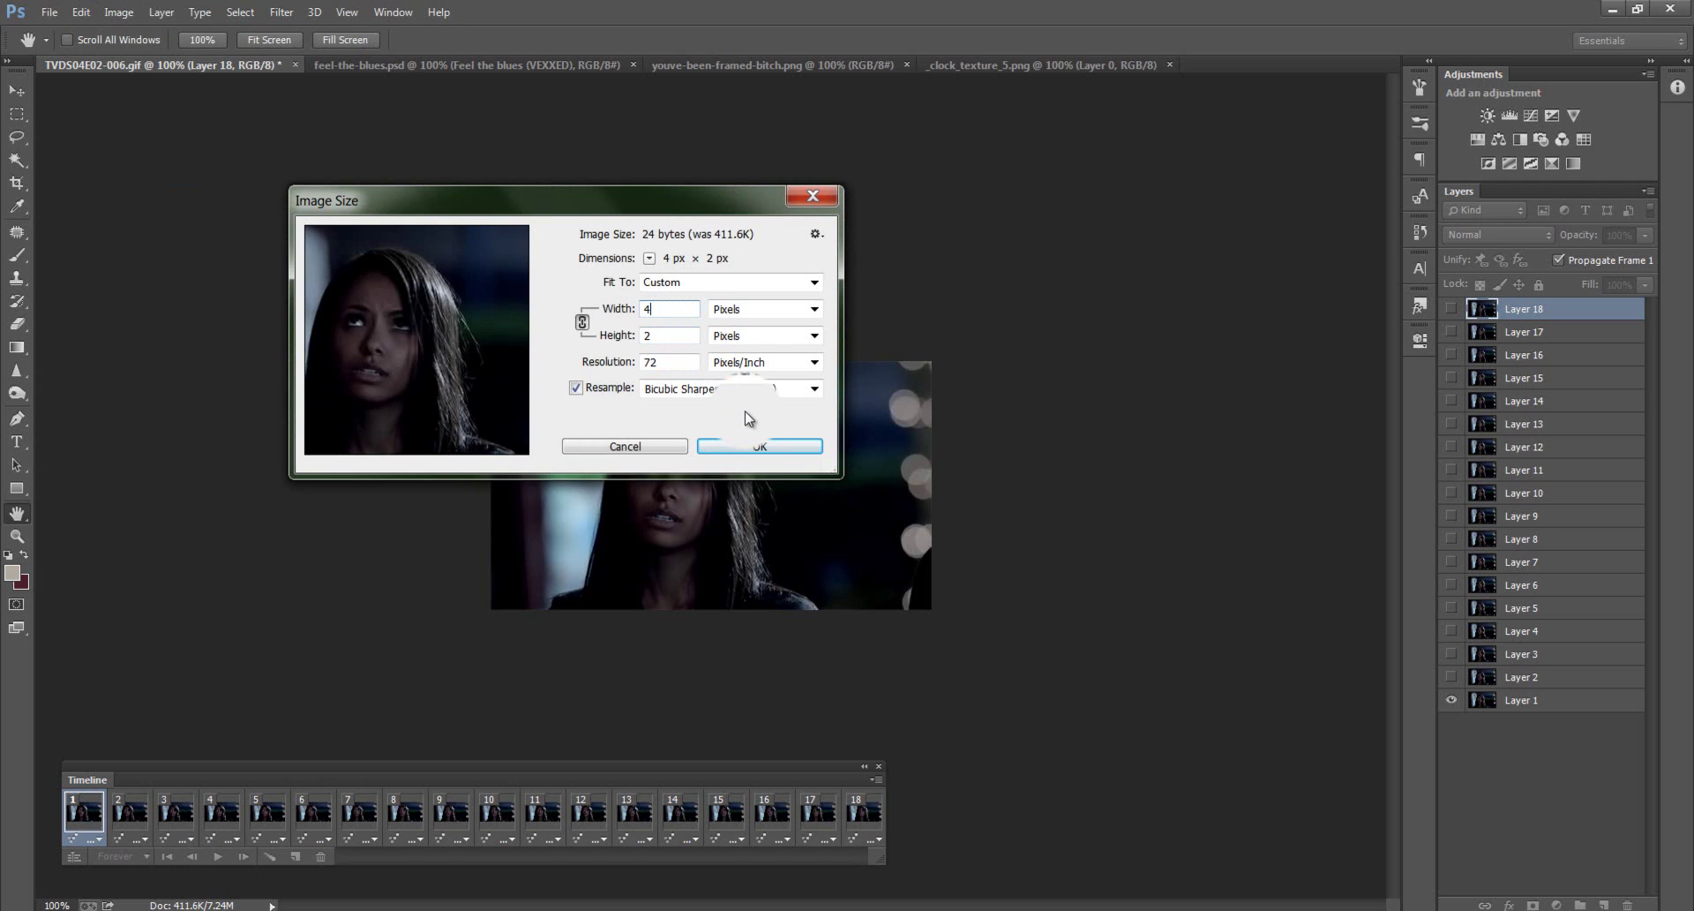
click(757, 448)
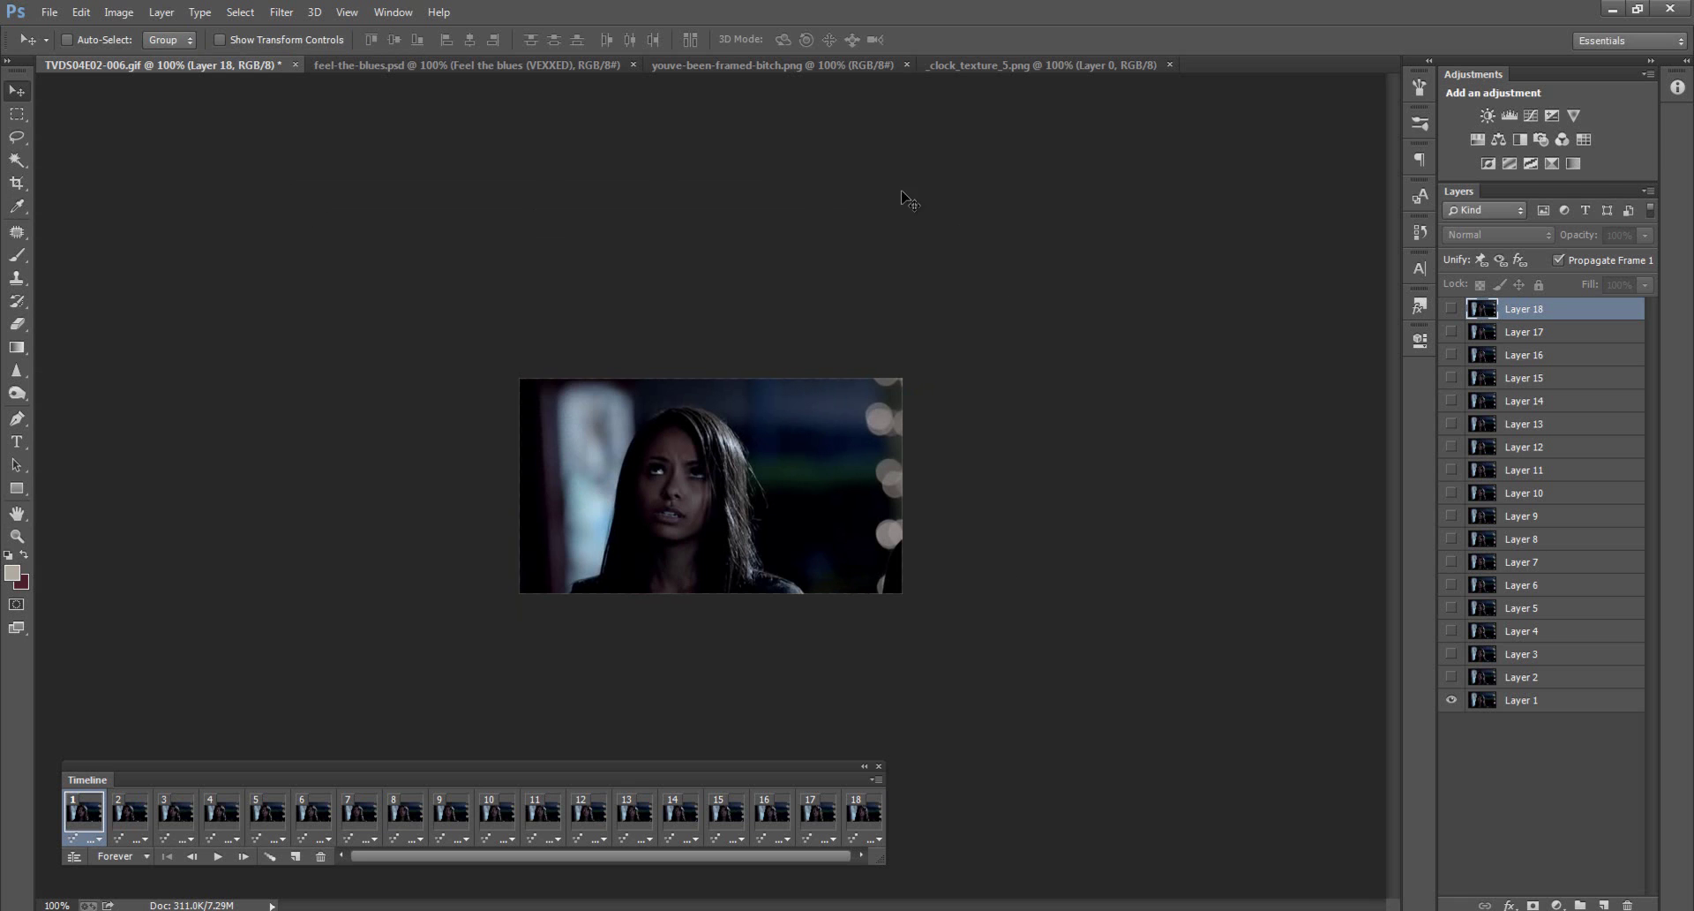
Step: Switch the Canvas Size units to pixels and try out several anchor positions
click(118, 11)
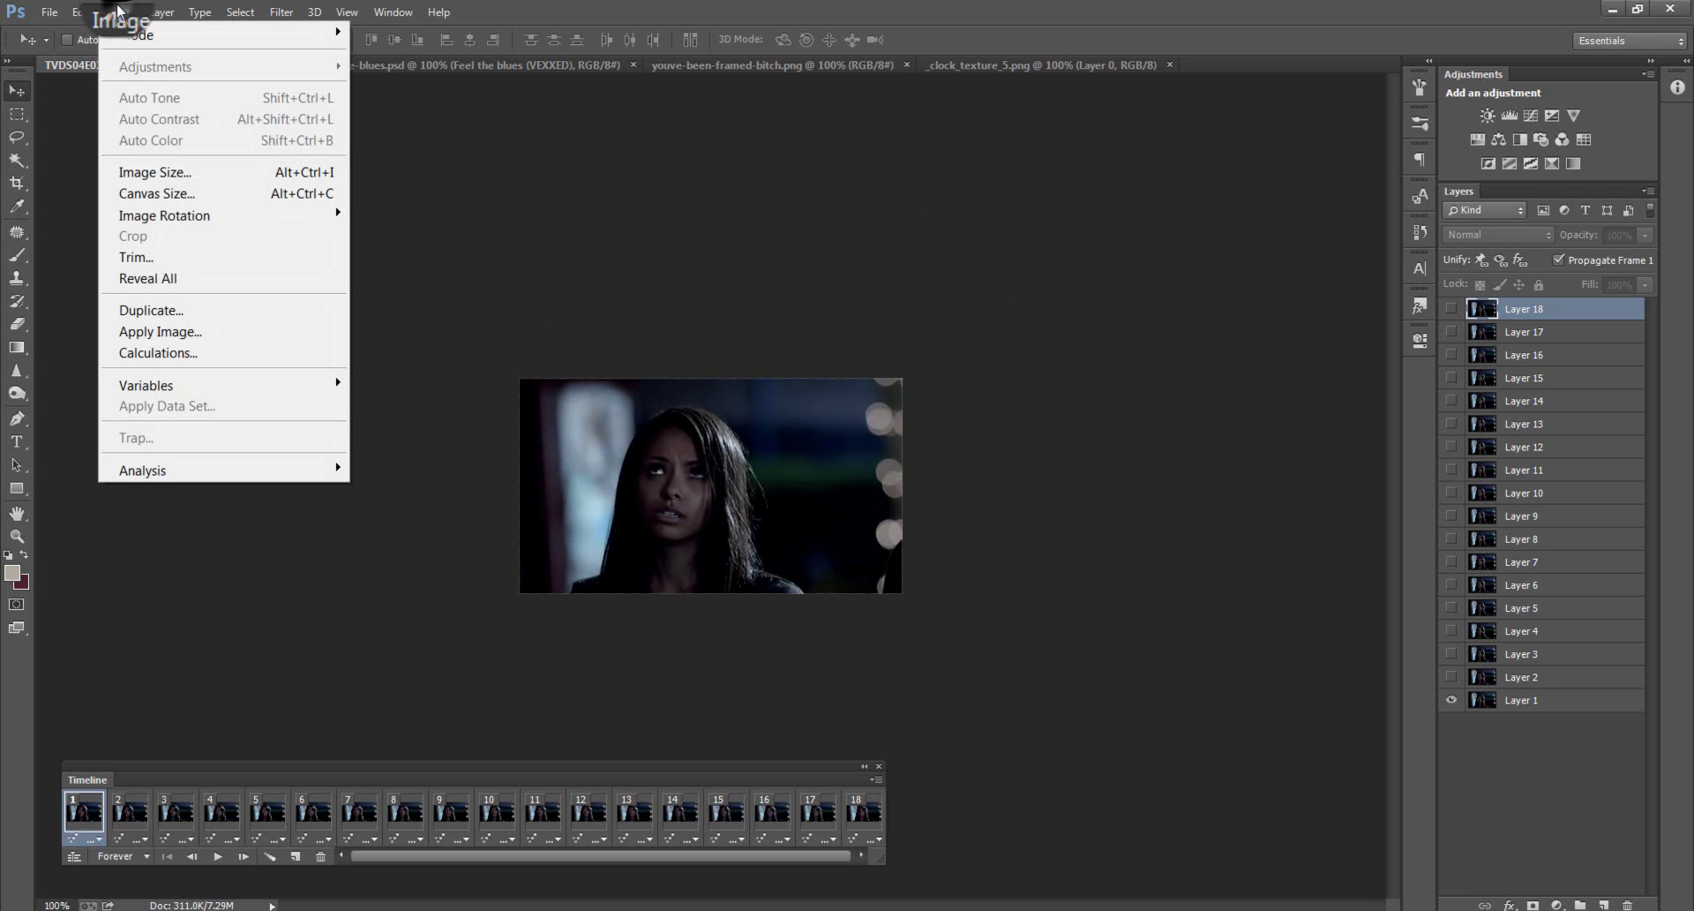
click(156, 198)
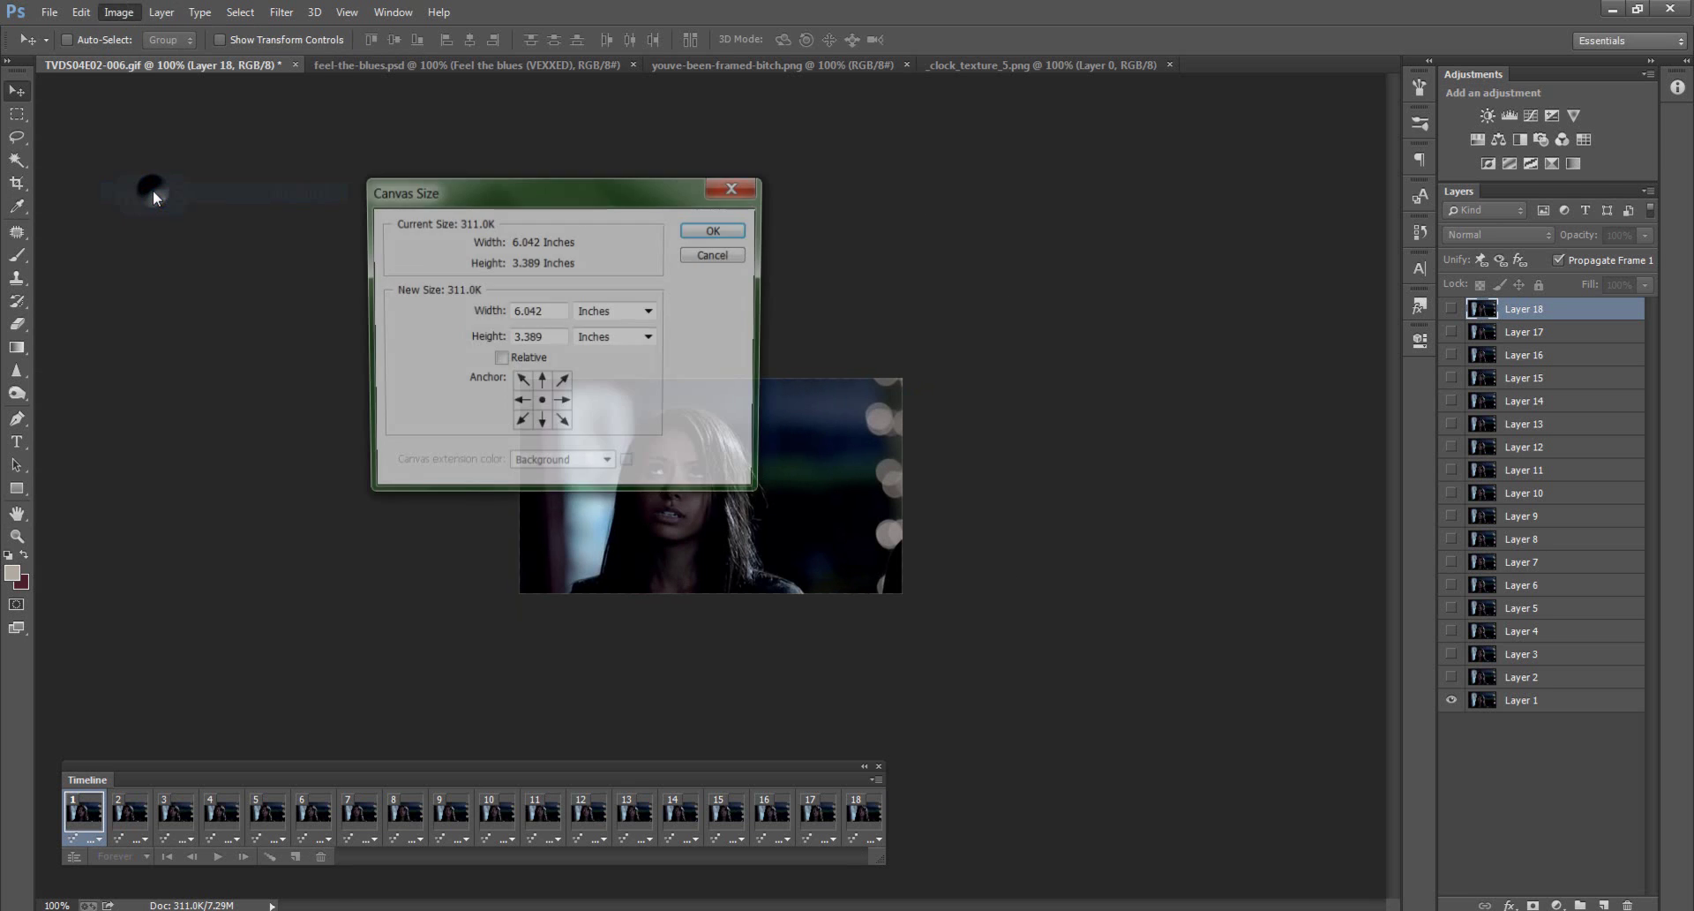
click(589, 311)
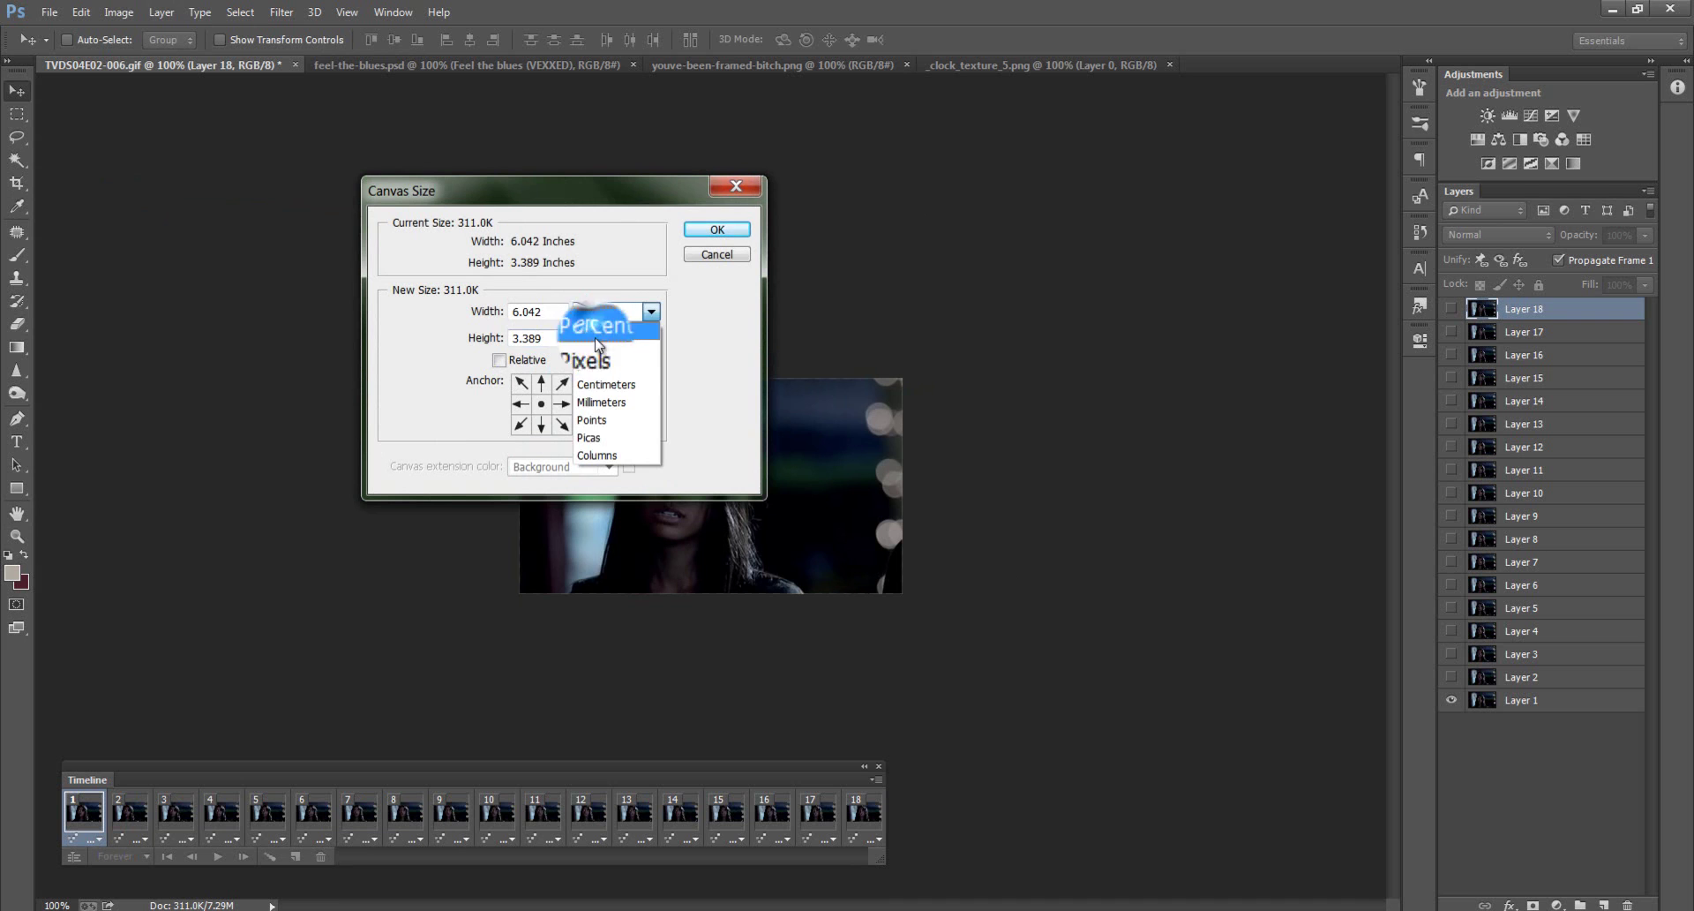
click(602, 346)
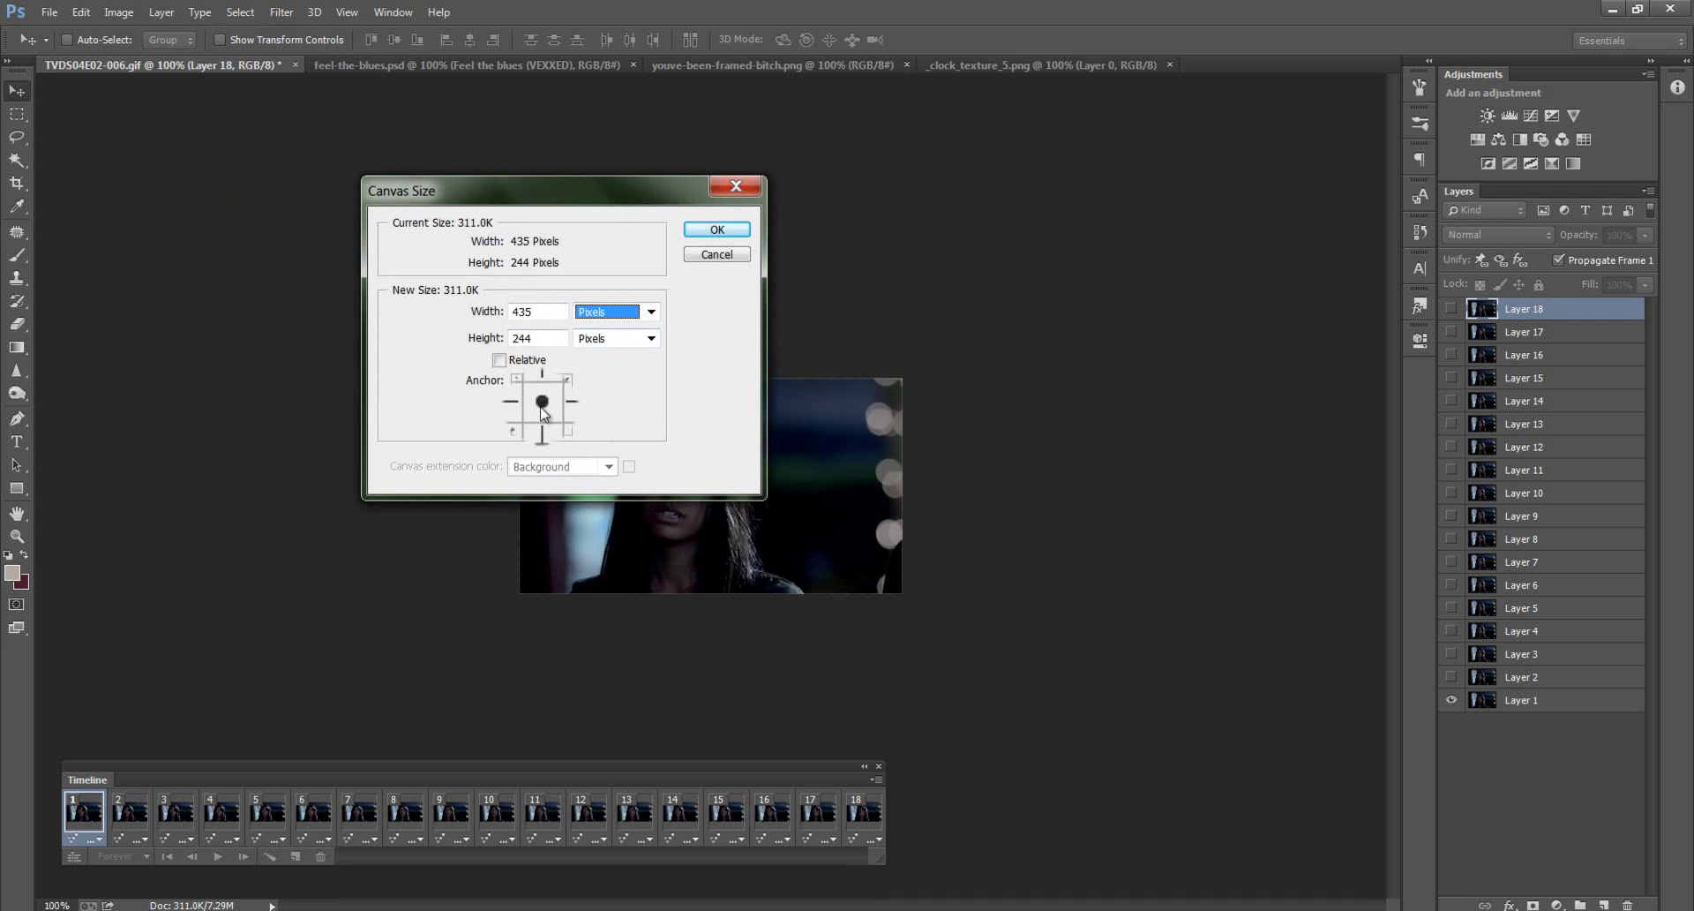
click(529, 400)
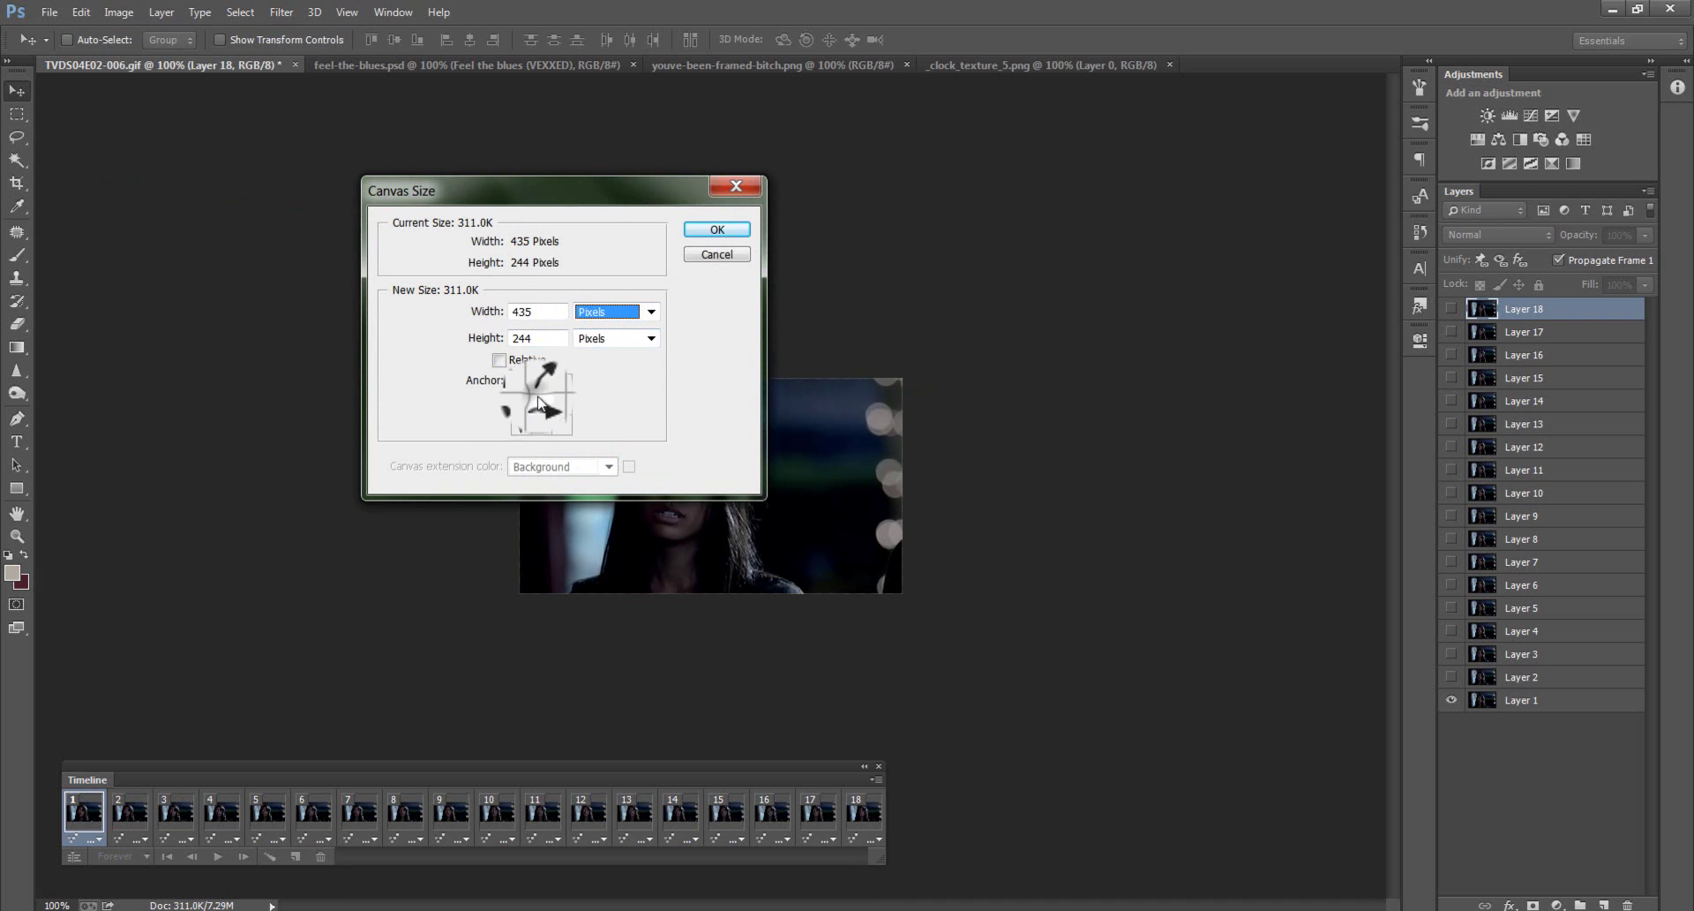
click(544, 403)
click(557, 426)
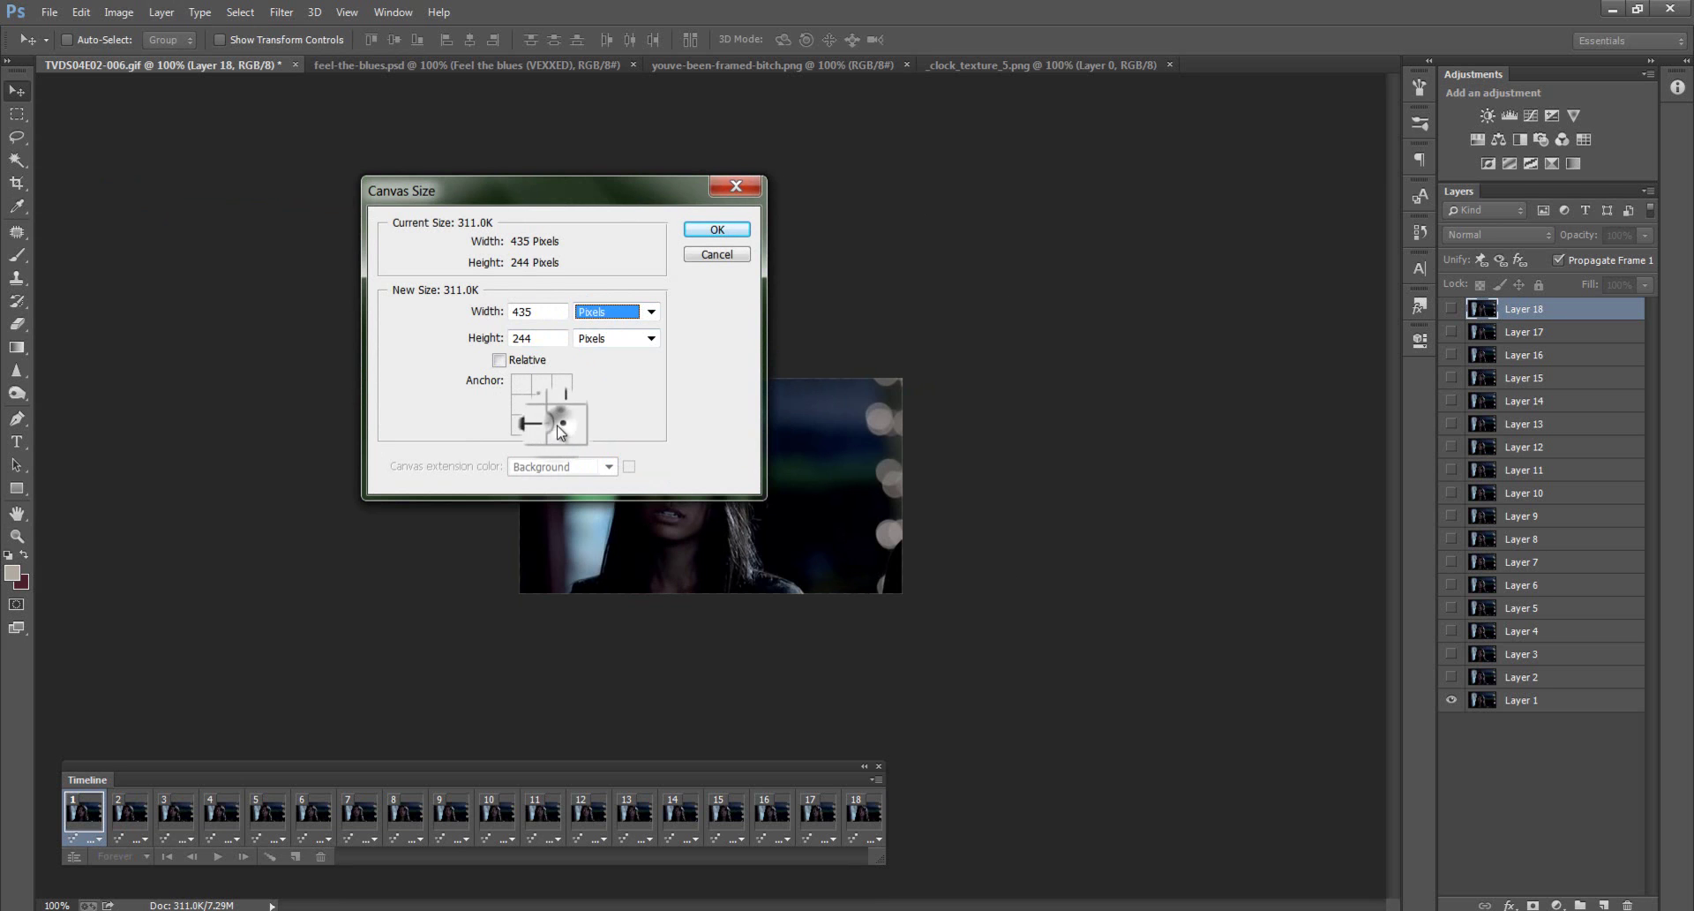
click(541, 385)
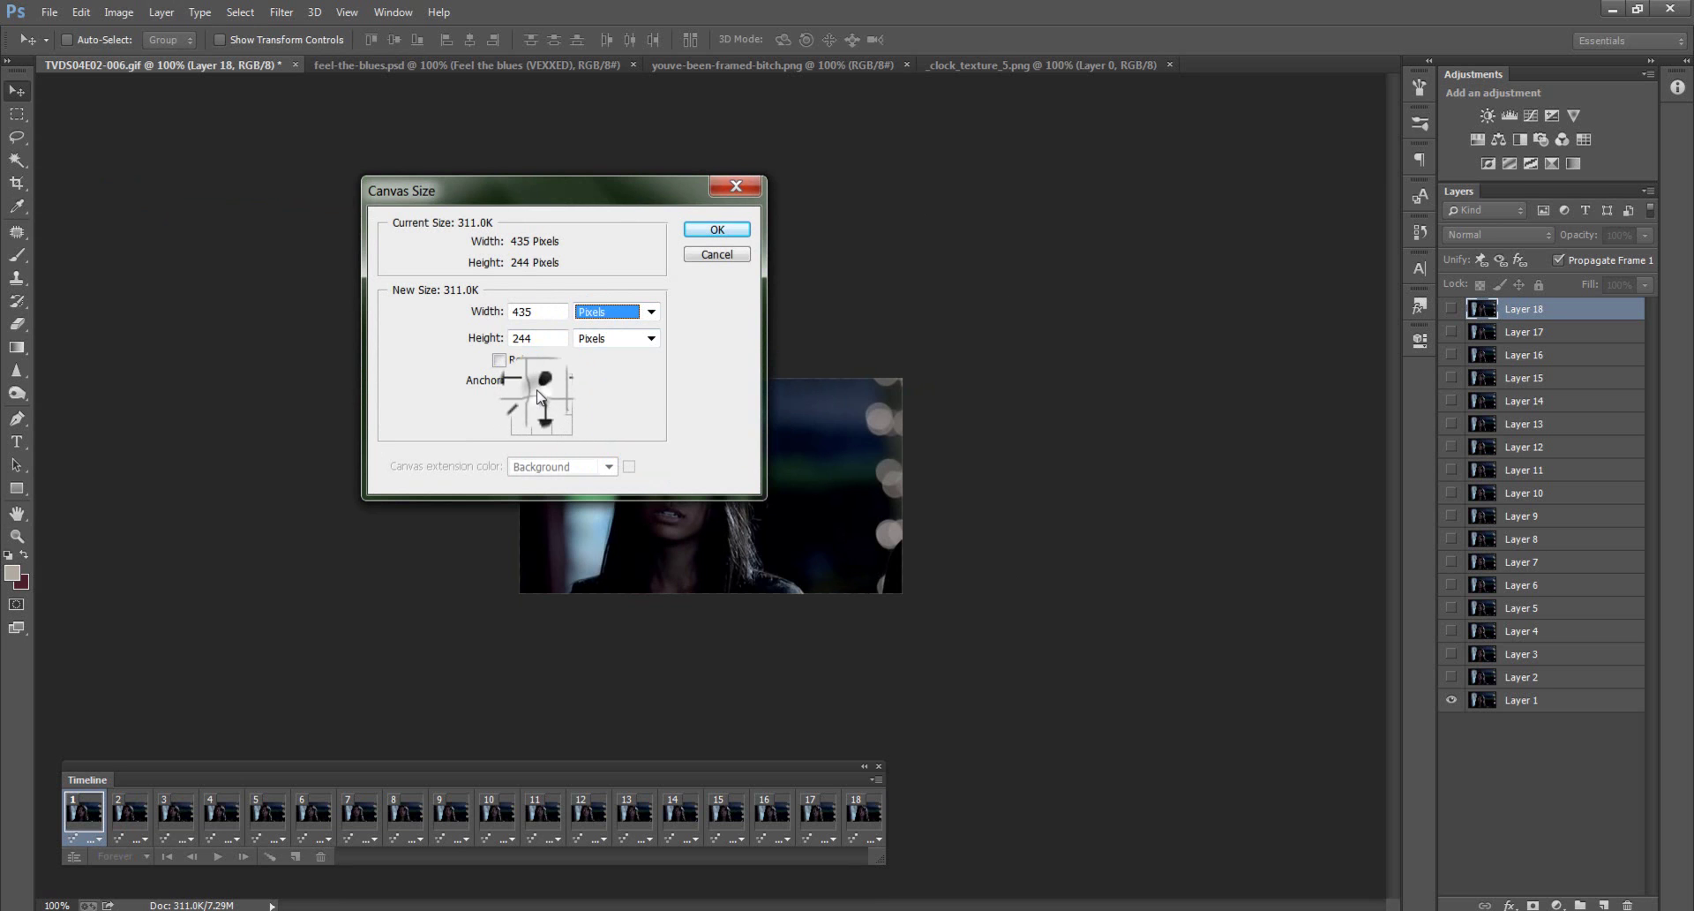
click(562, 405)
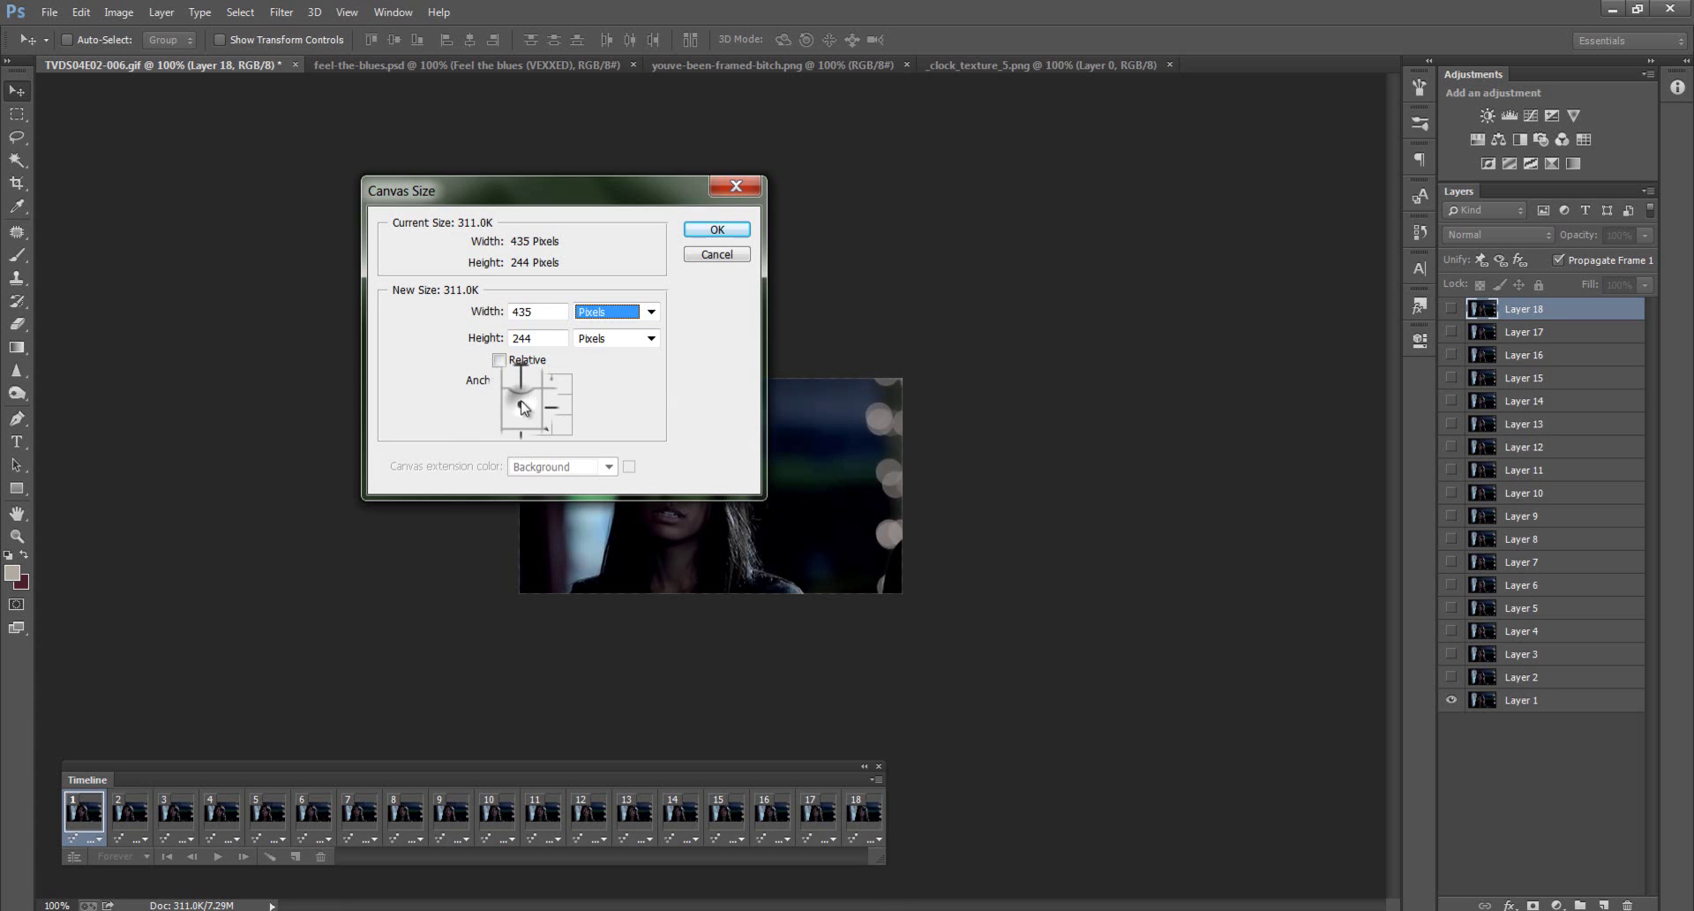
Step: Set the canvas height to 435 px anchored at bottom centre and apply
click(547, 315)
drag(547, 339, 453, 347)
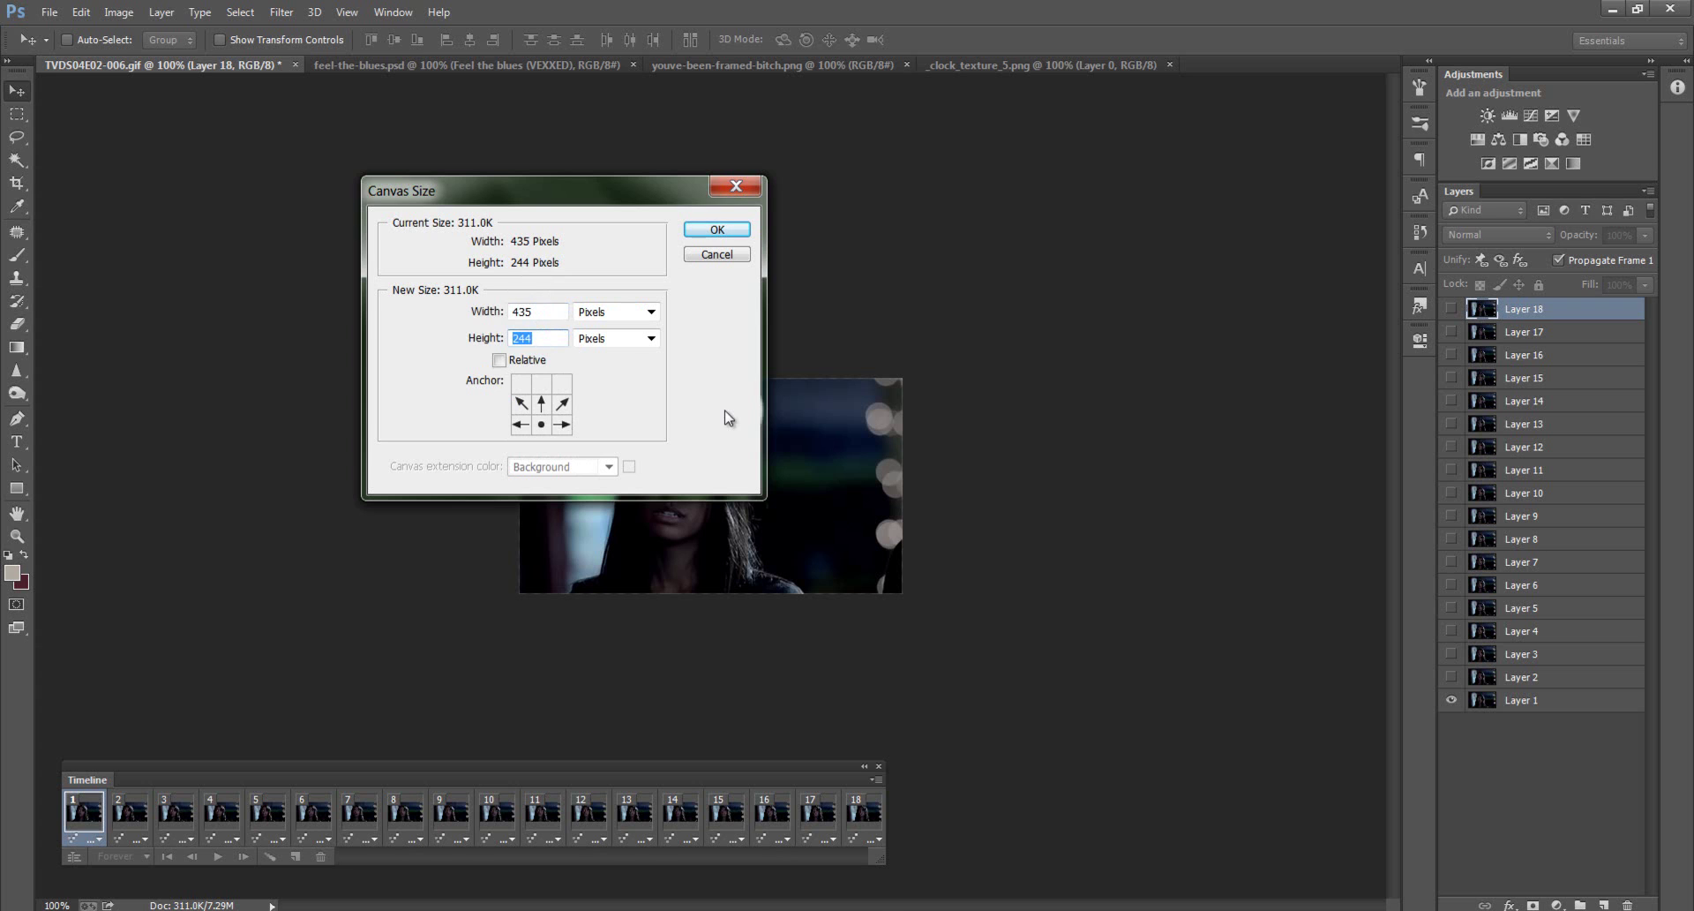
text(435)
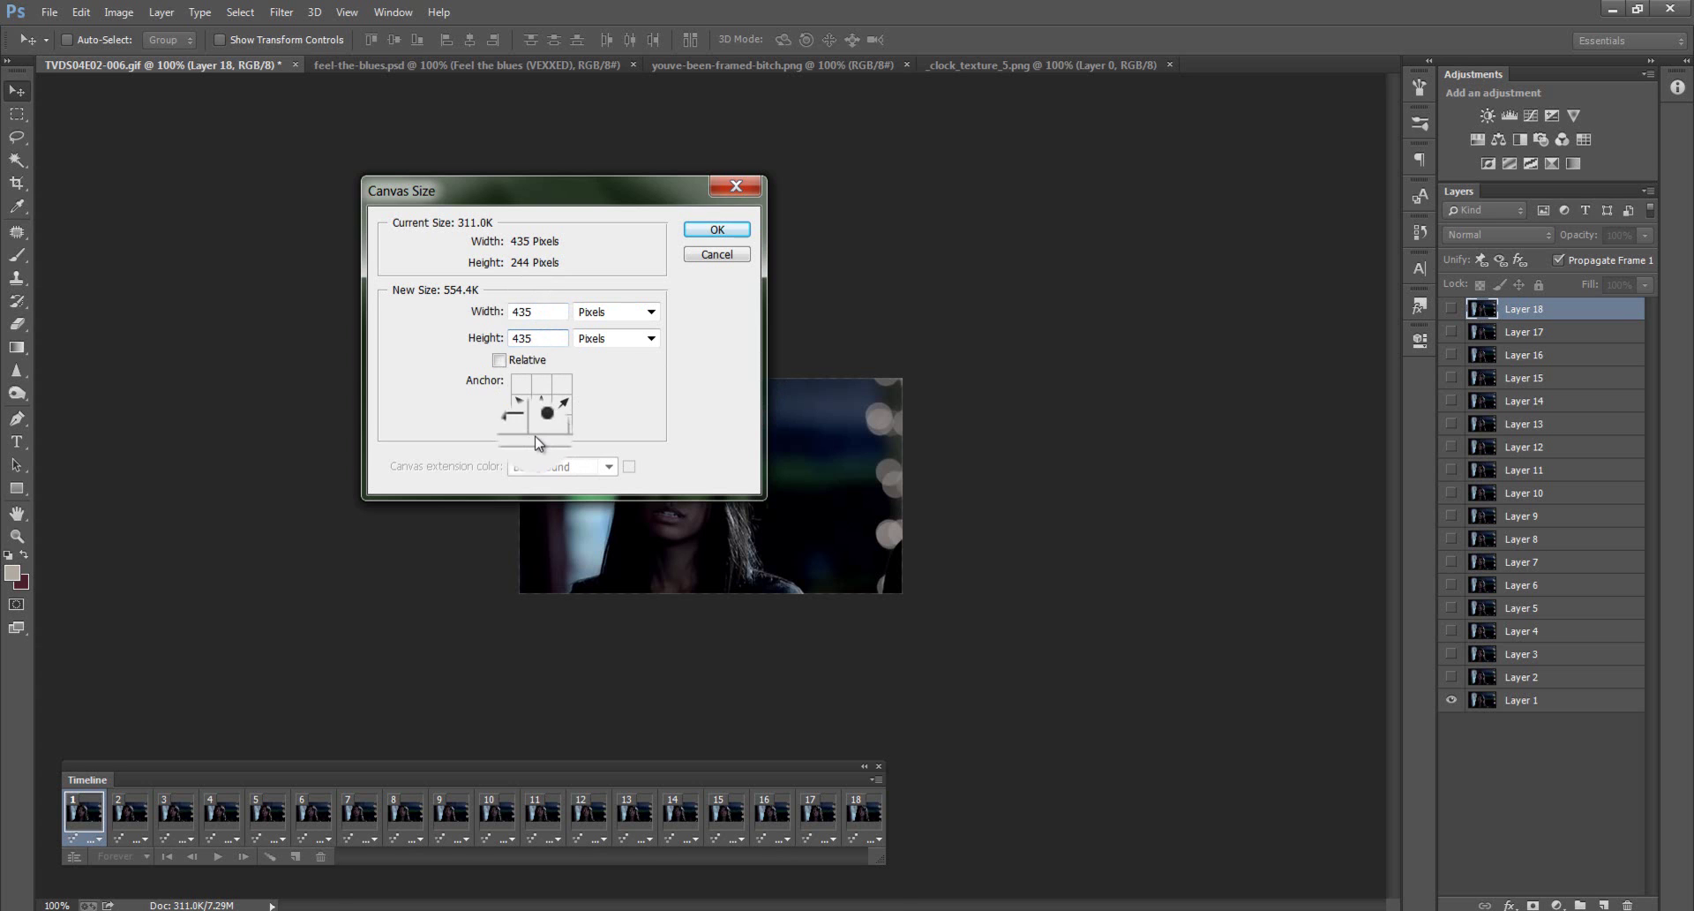
click(540, 433)
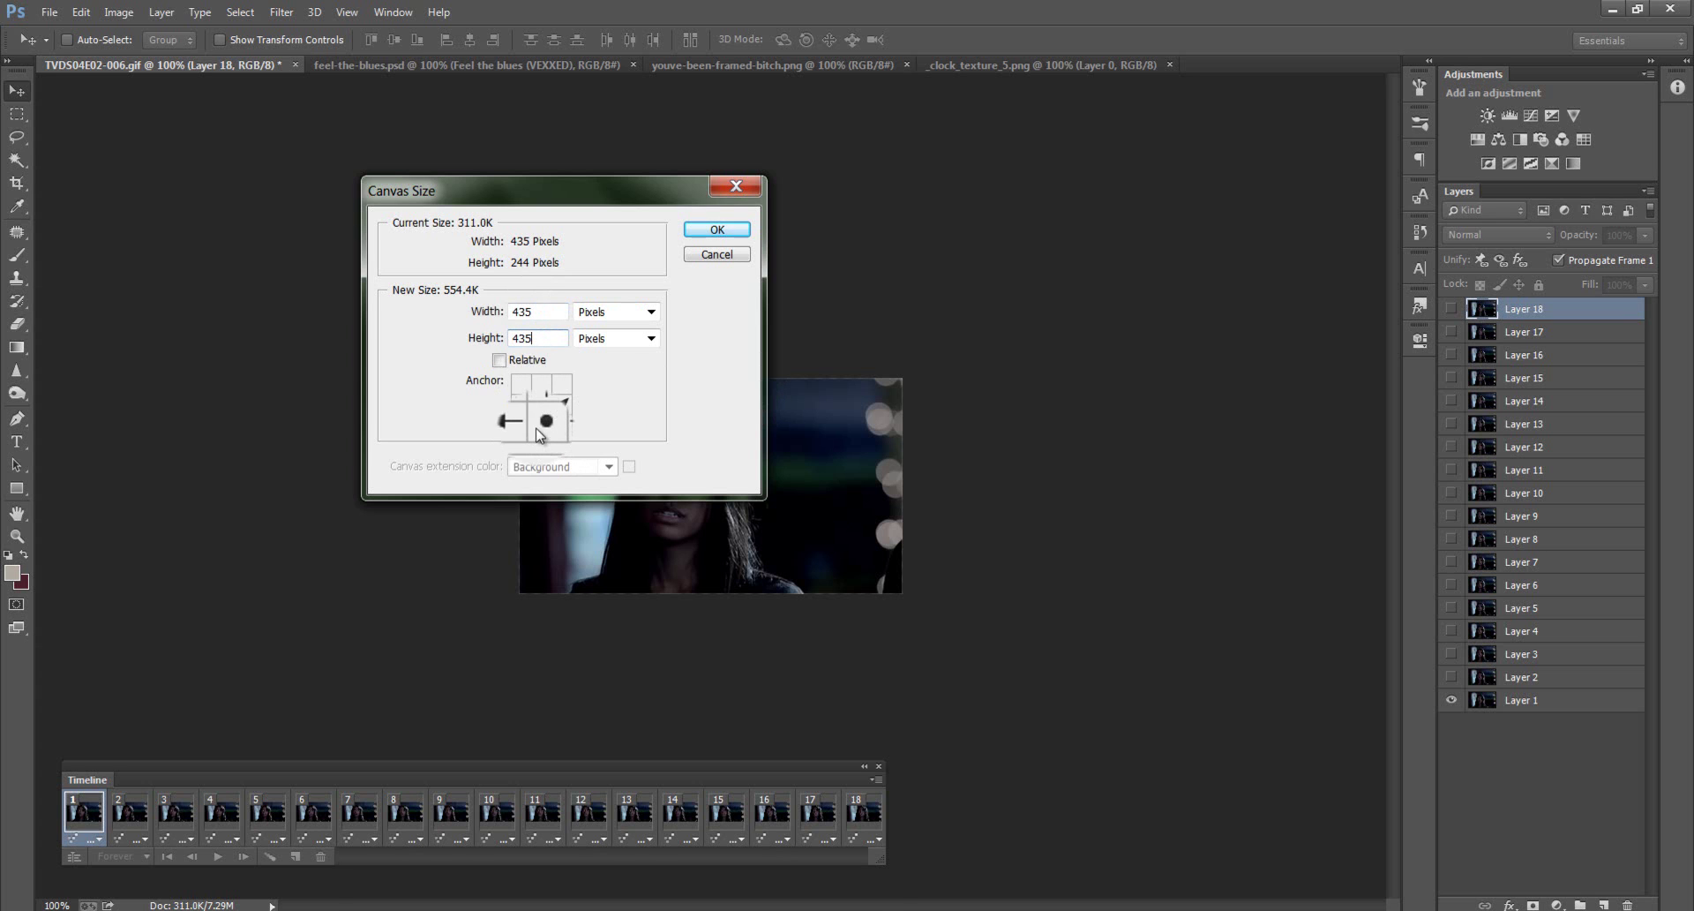
click(717, 230)
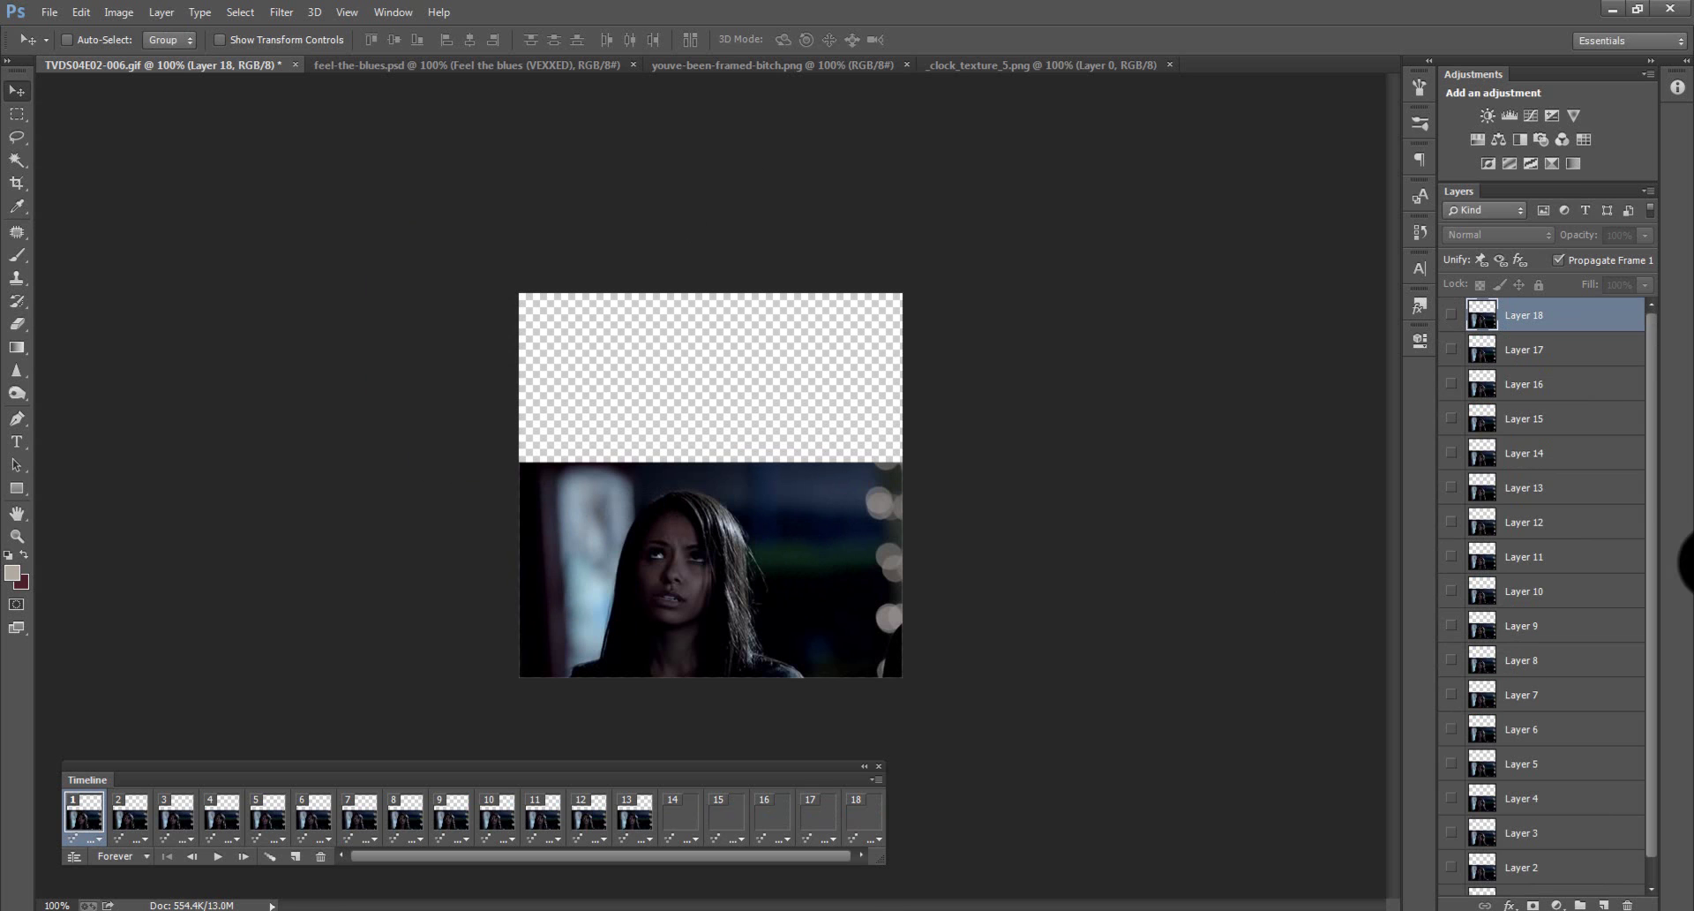
Step: Select all 18 frame layers, group them with Ctrl+G and name the group GIF
scroll(1525, 604, down, 1)
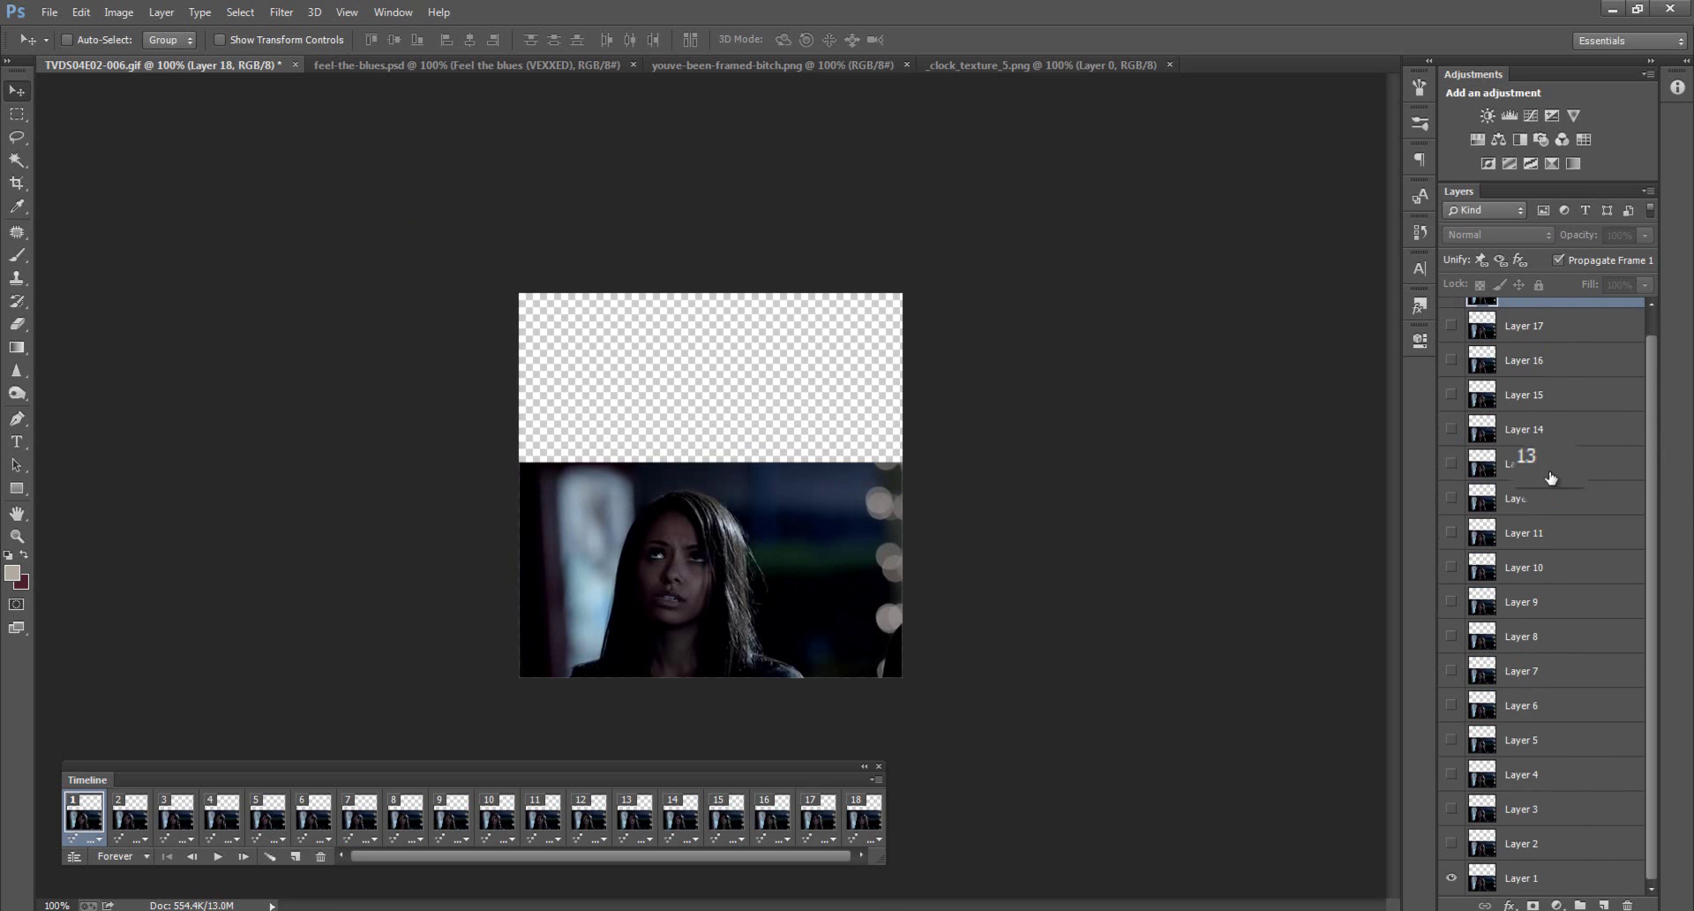
scroll(1544, 458, up, 1)
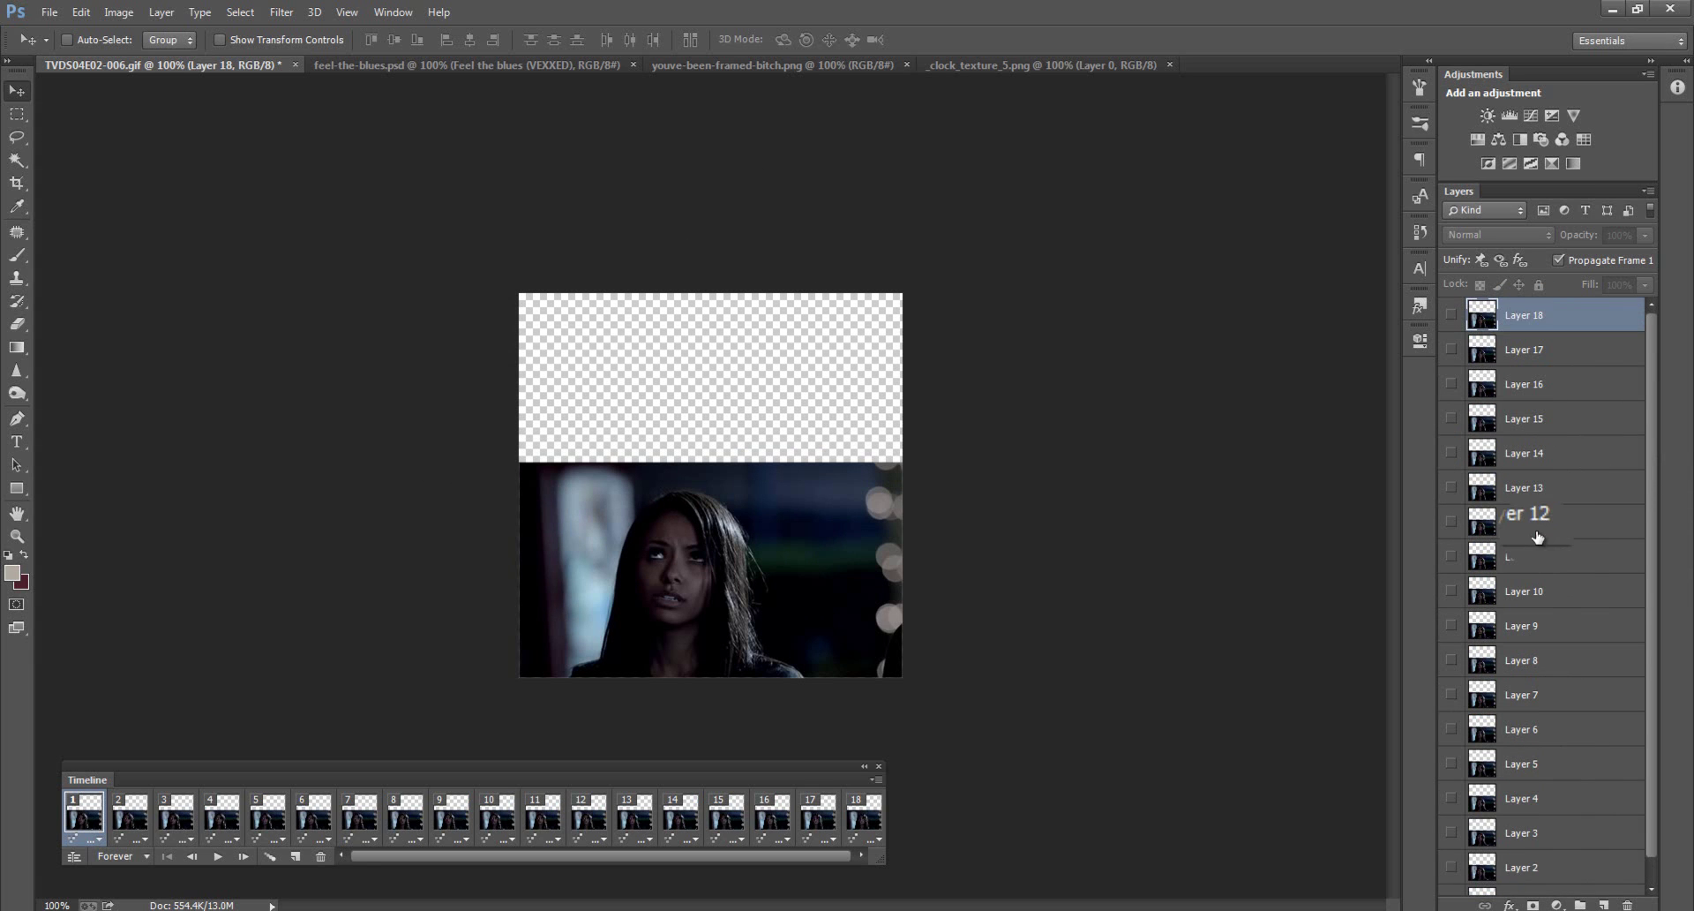
scroll(1520, 598, down, 1)
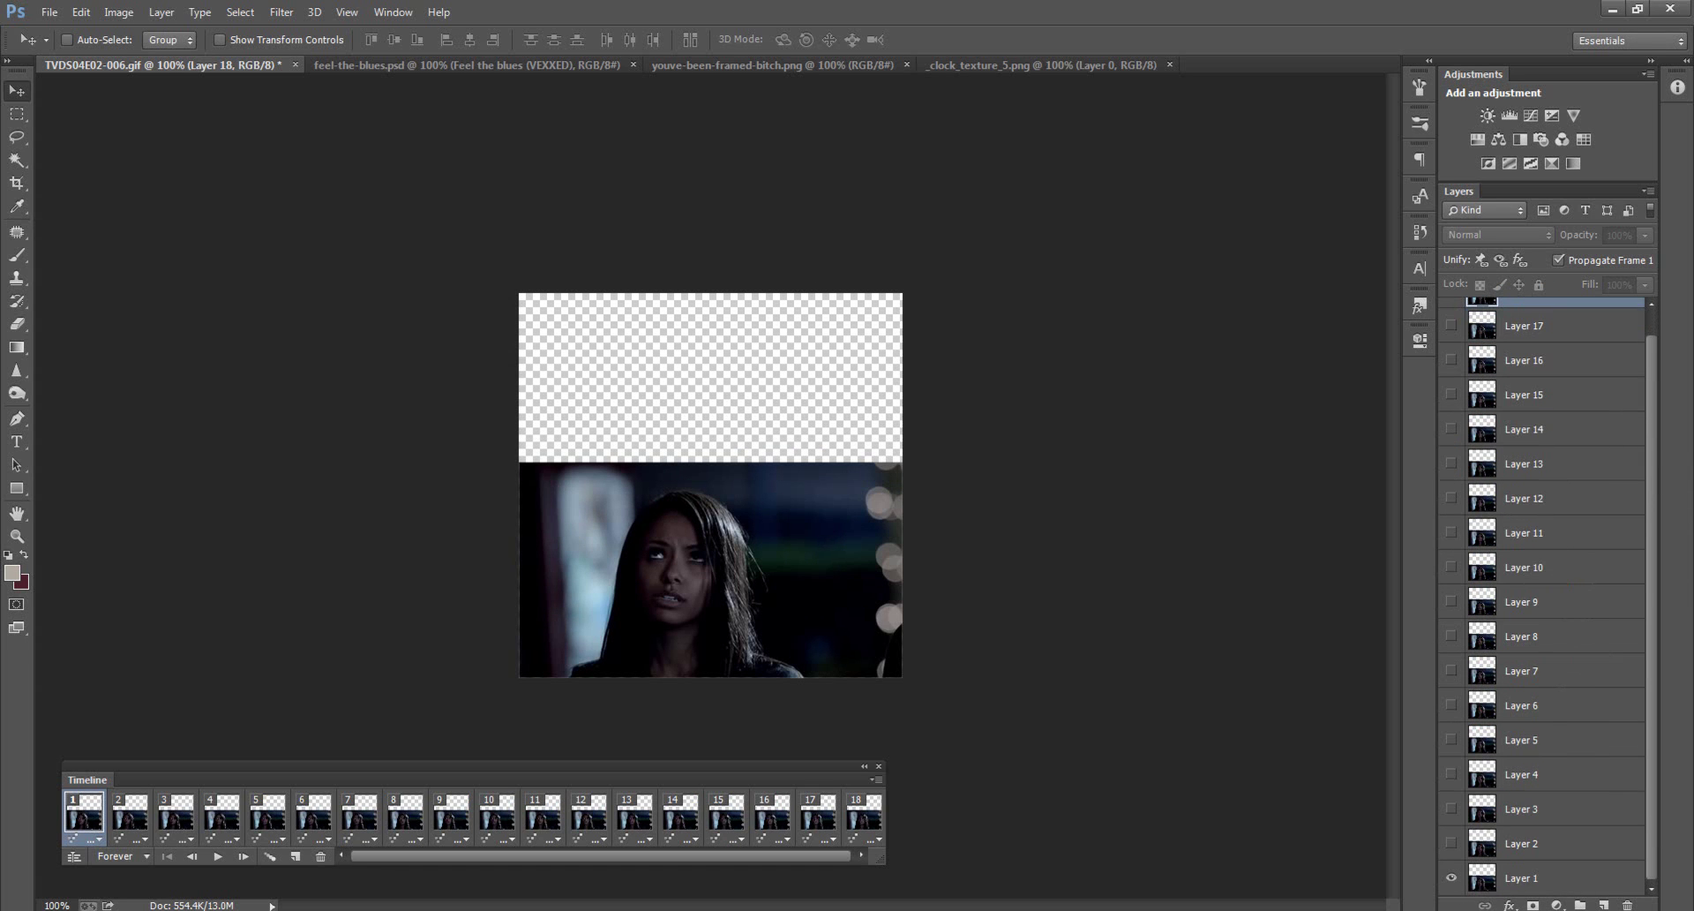
shift+click(1543, 882)
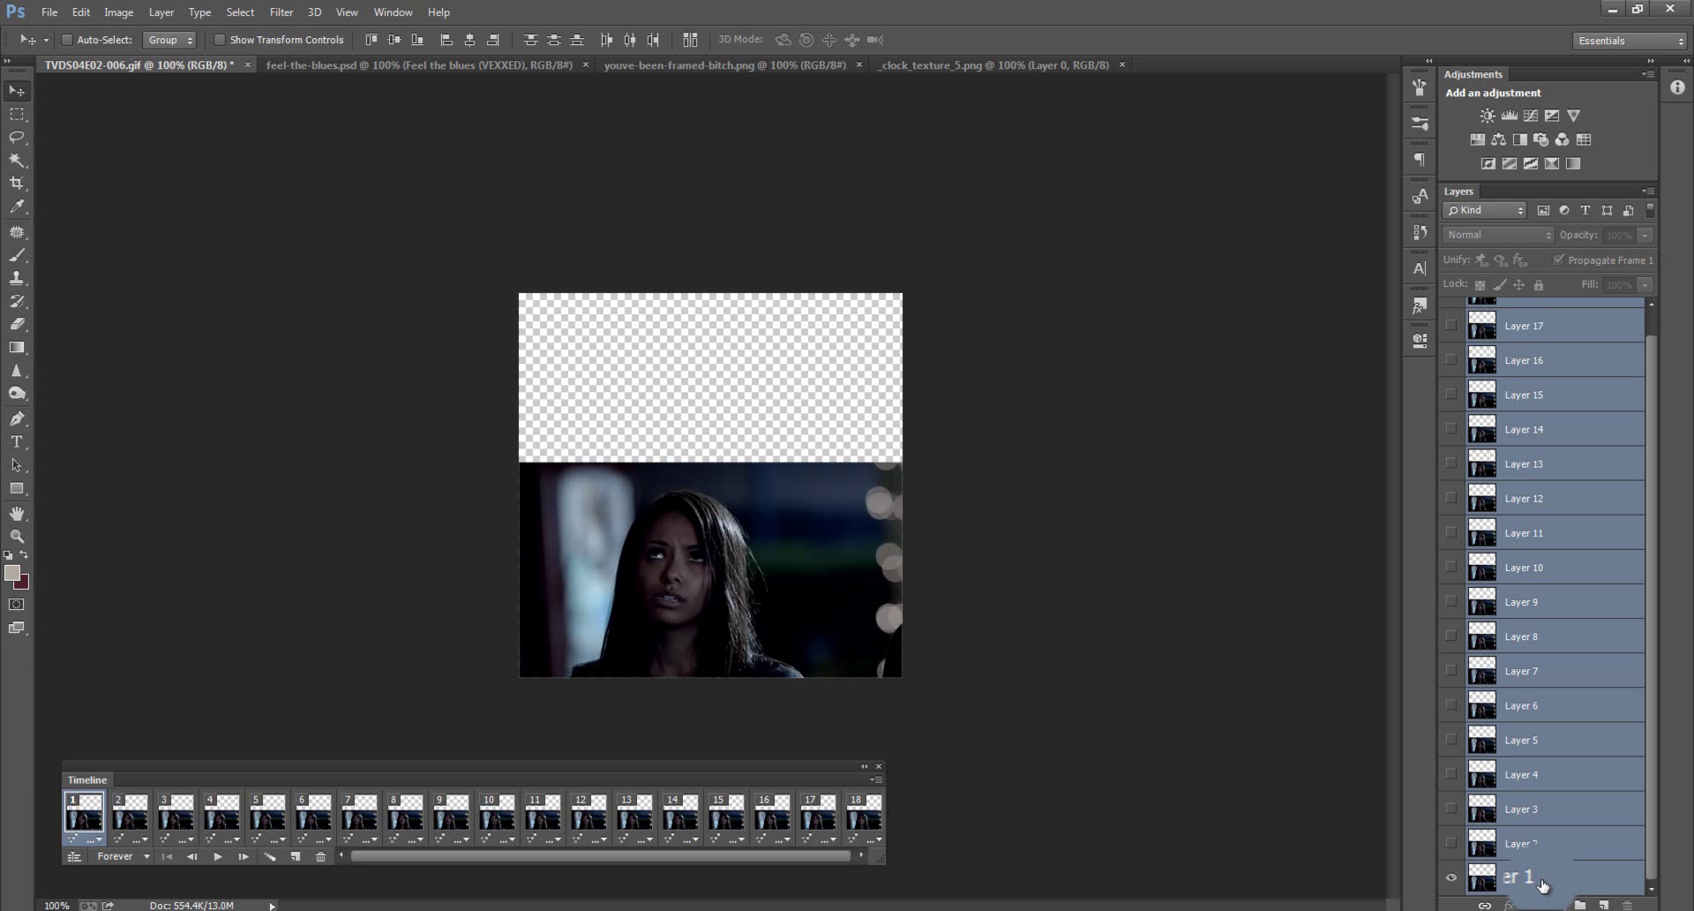
key(ctrl+g)
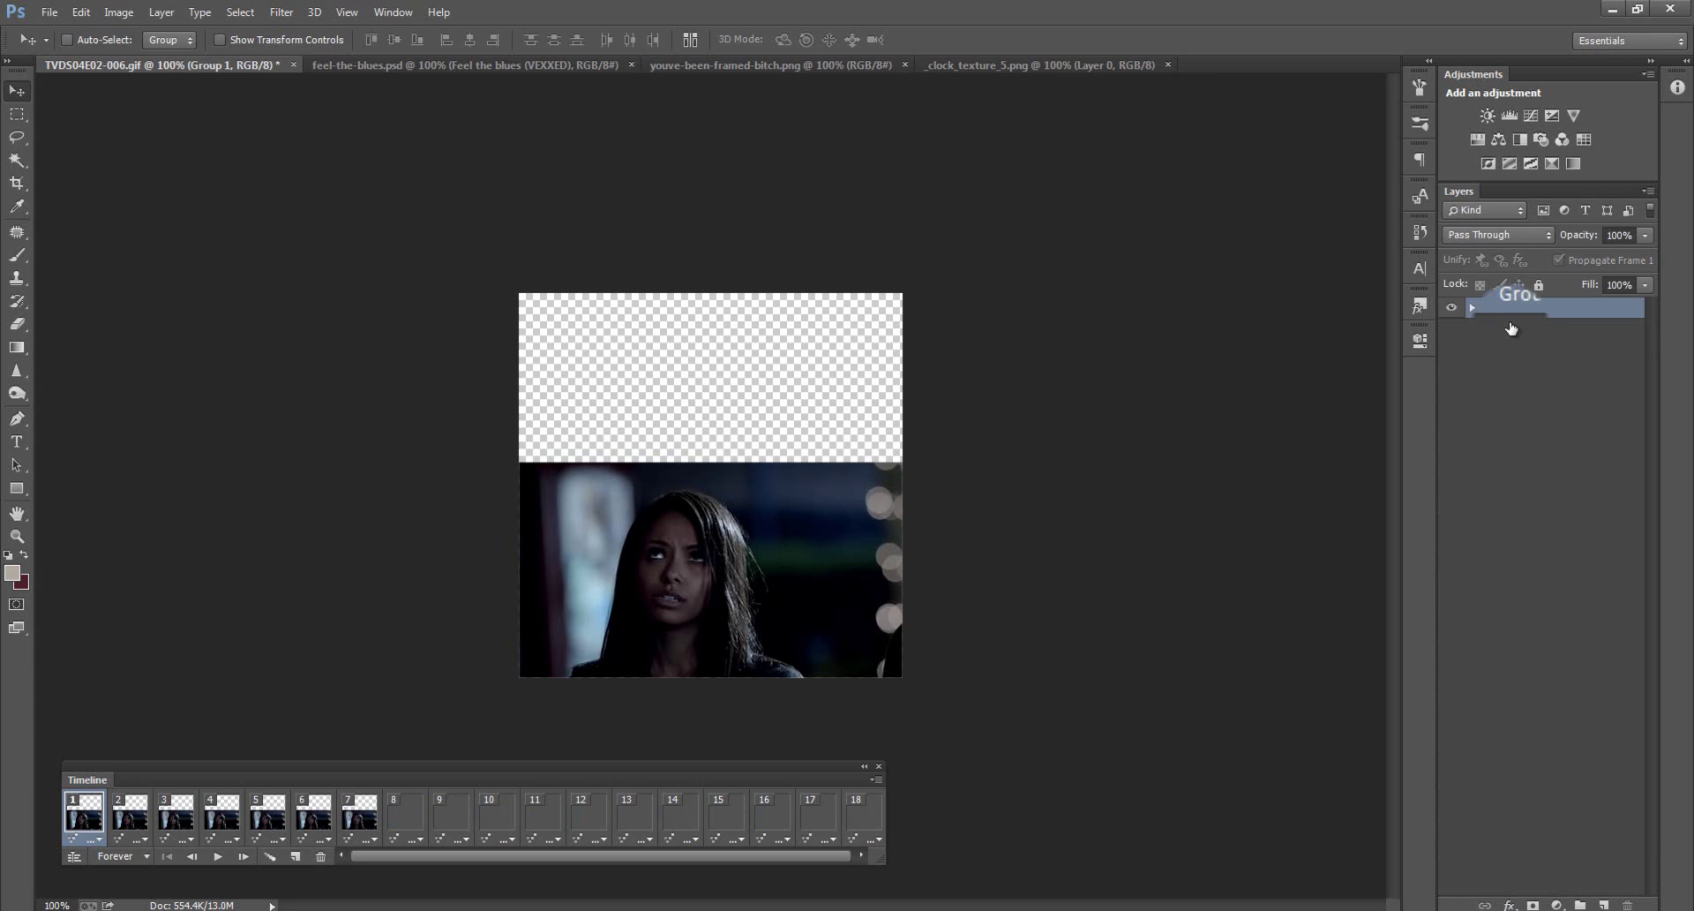
click(1512, 310)
text(GIF)
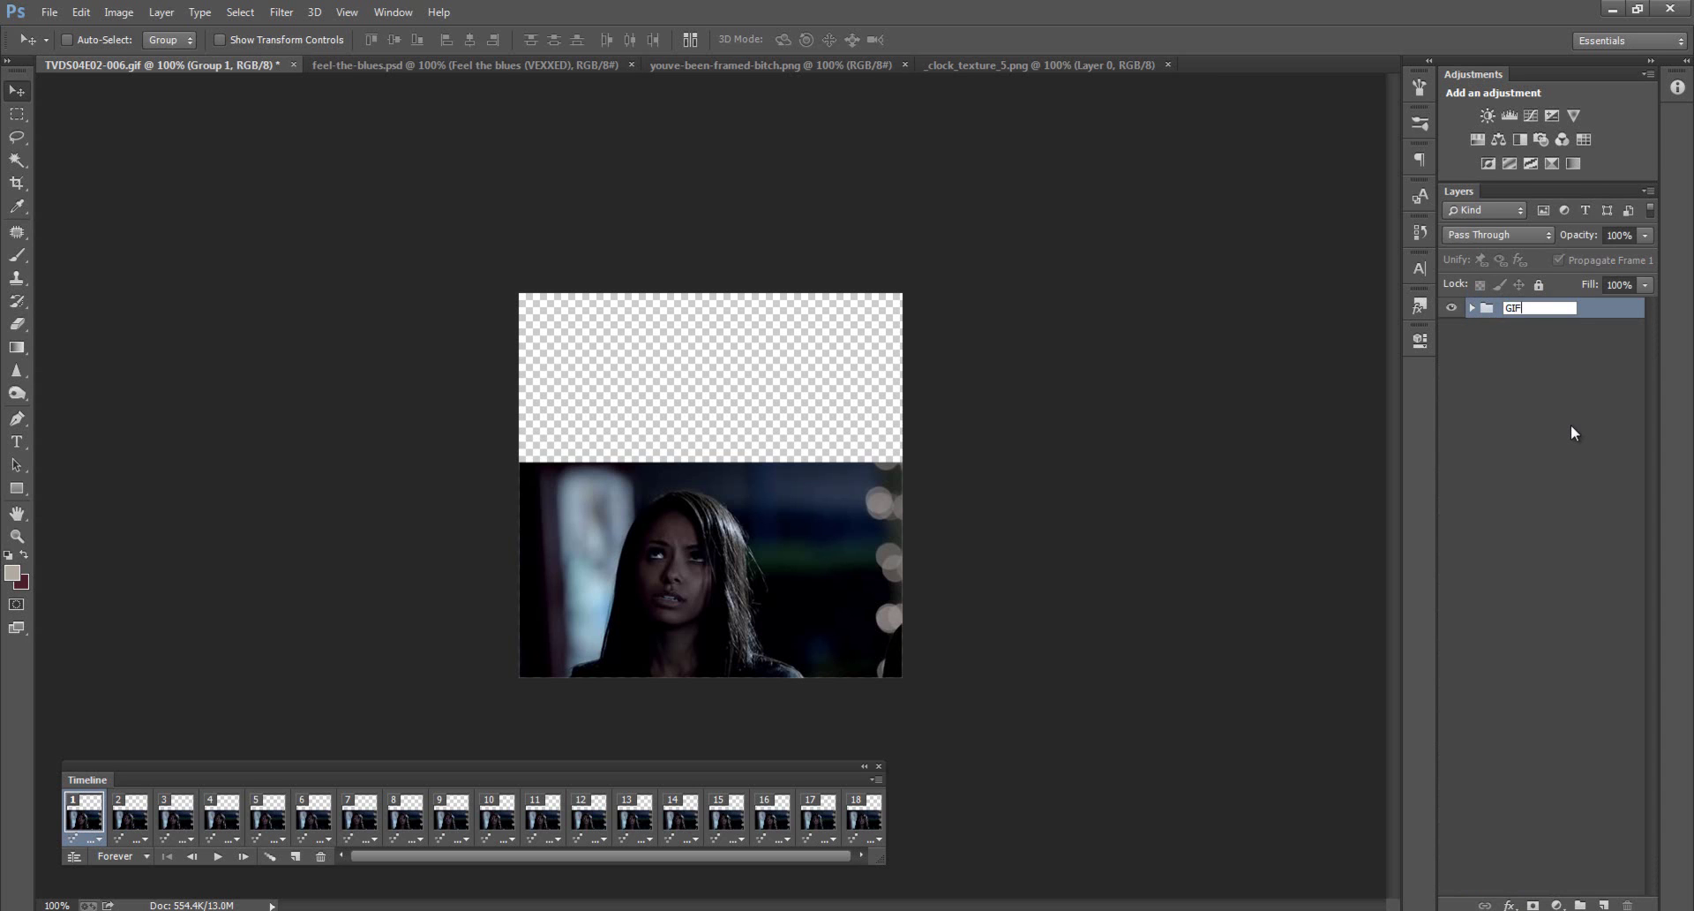
key(Return)
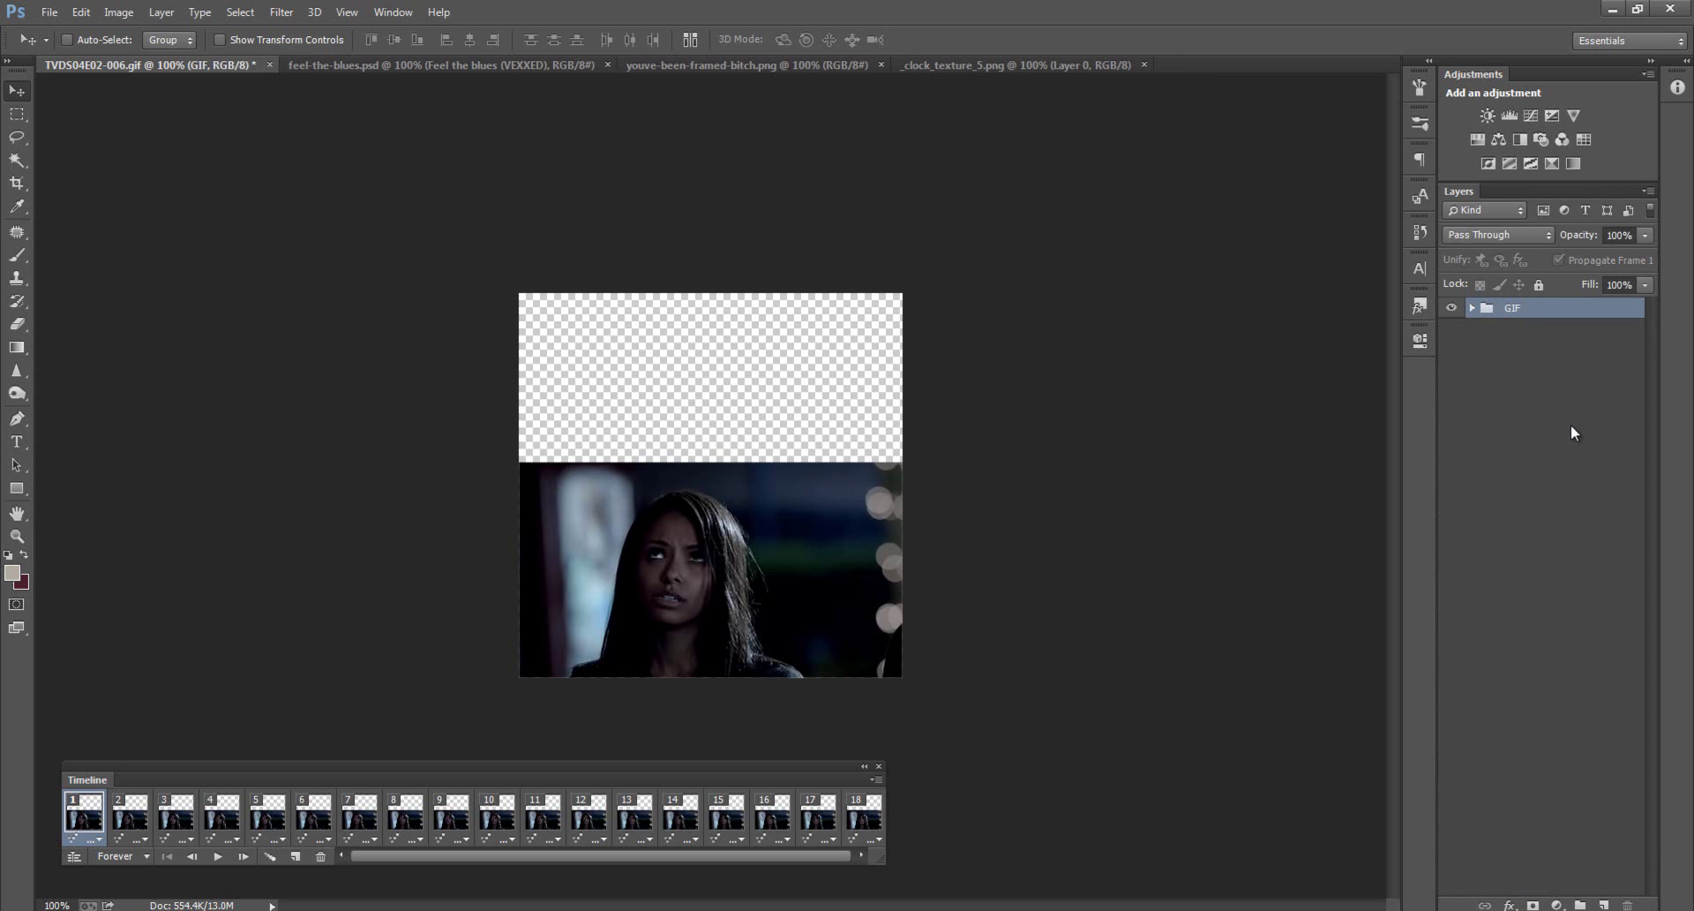
Step: Add a new empty Layer 19 and set the foreground colour to black
click(1604, 902)
click(21, 583)
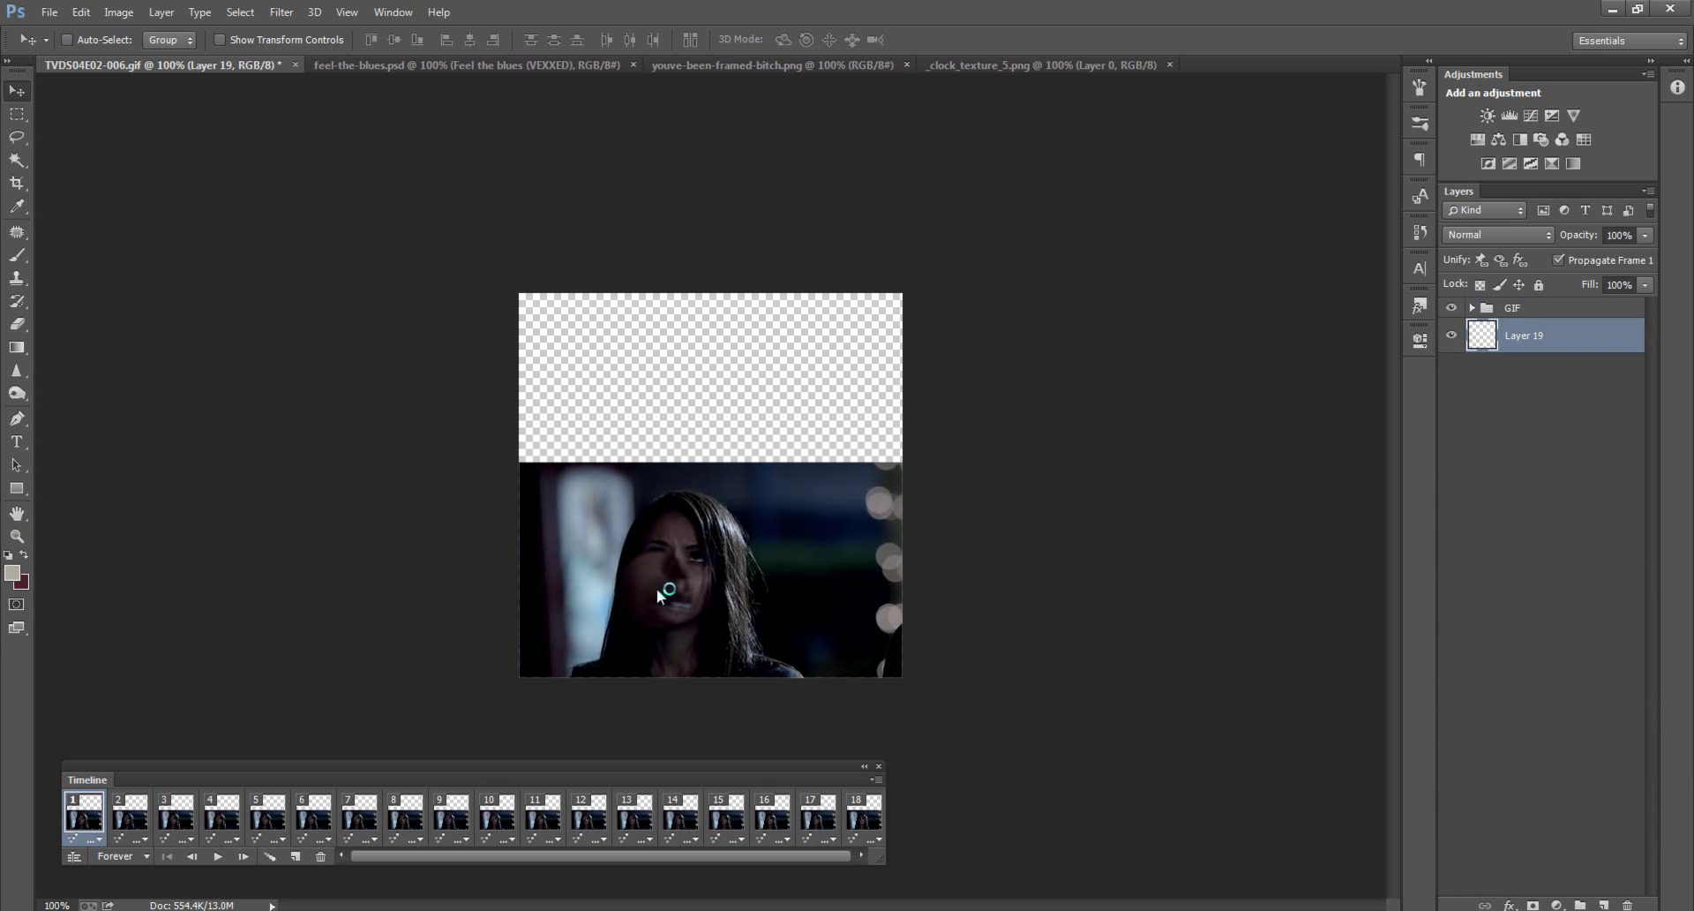
click(16, 580)
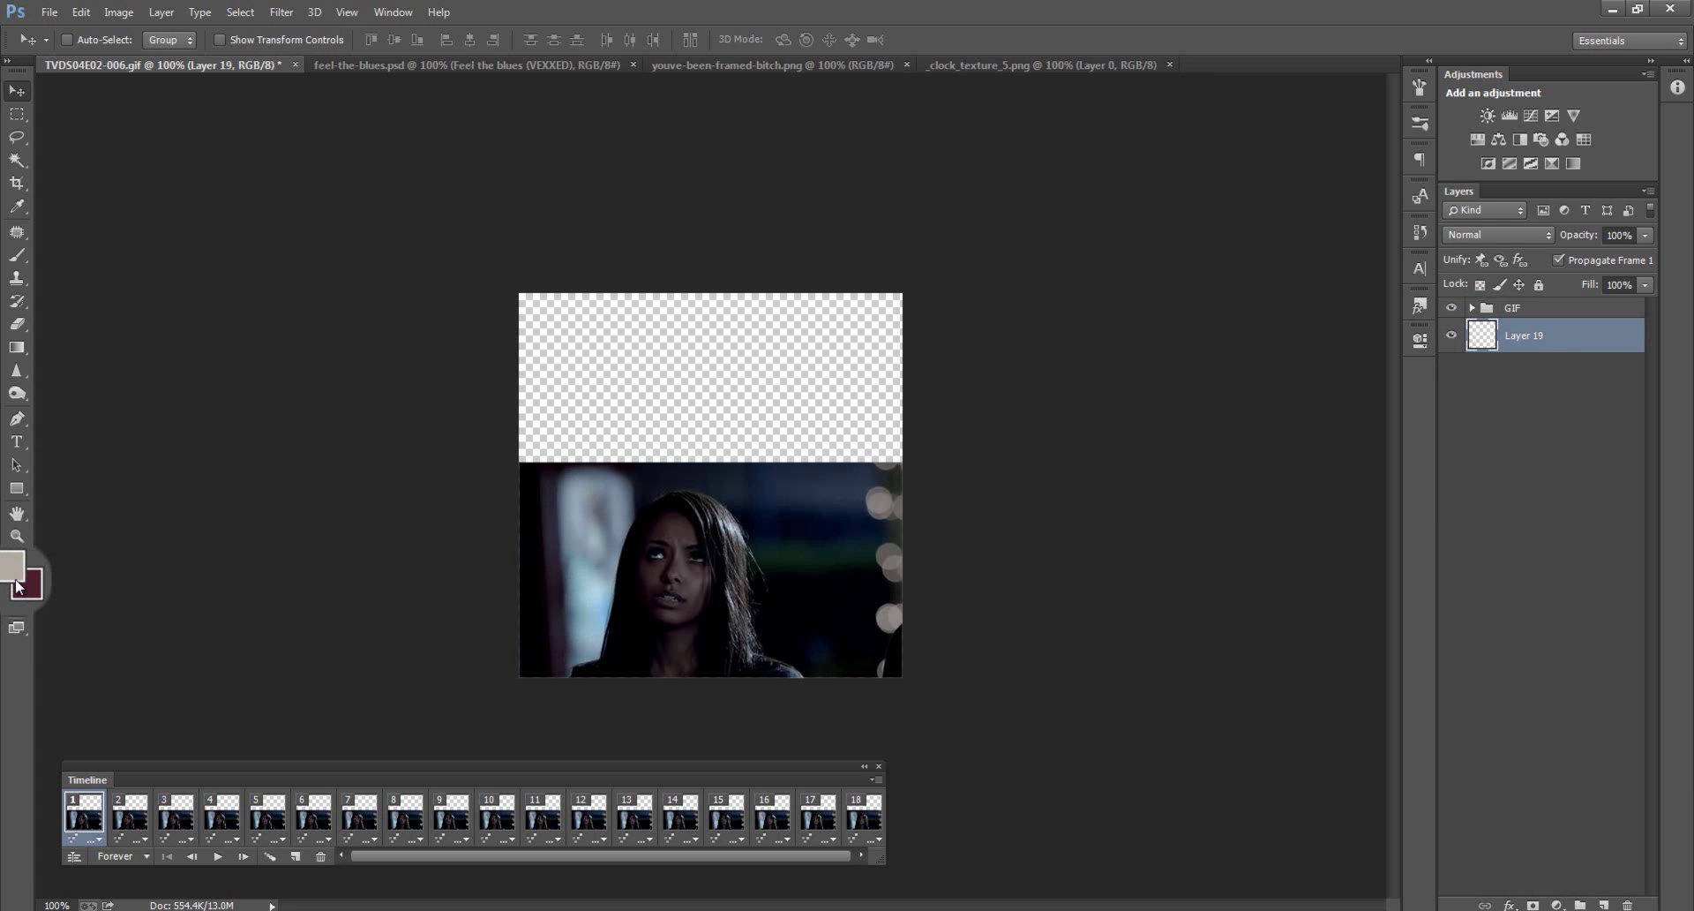
click(15, 579)
drag(1086, 492, 1215, 627)
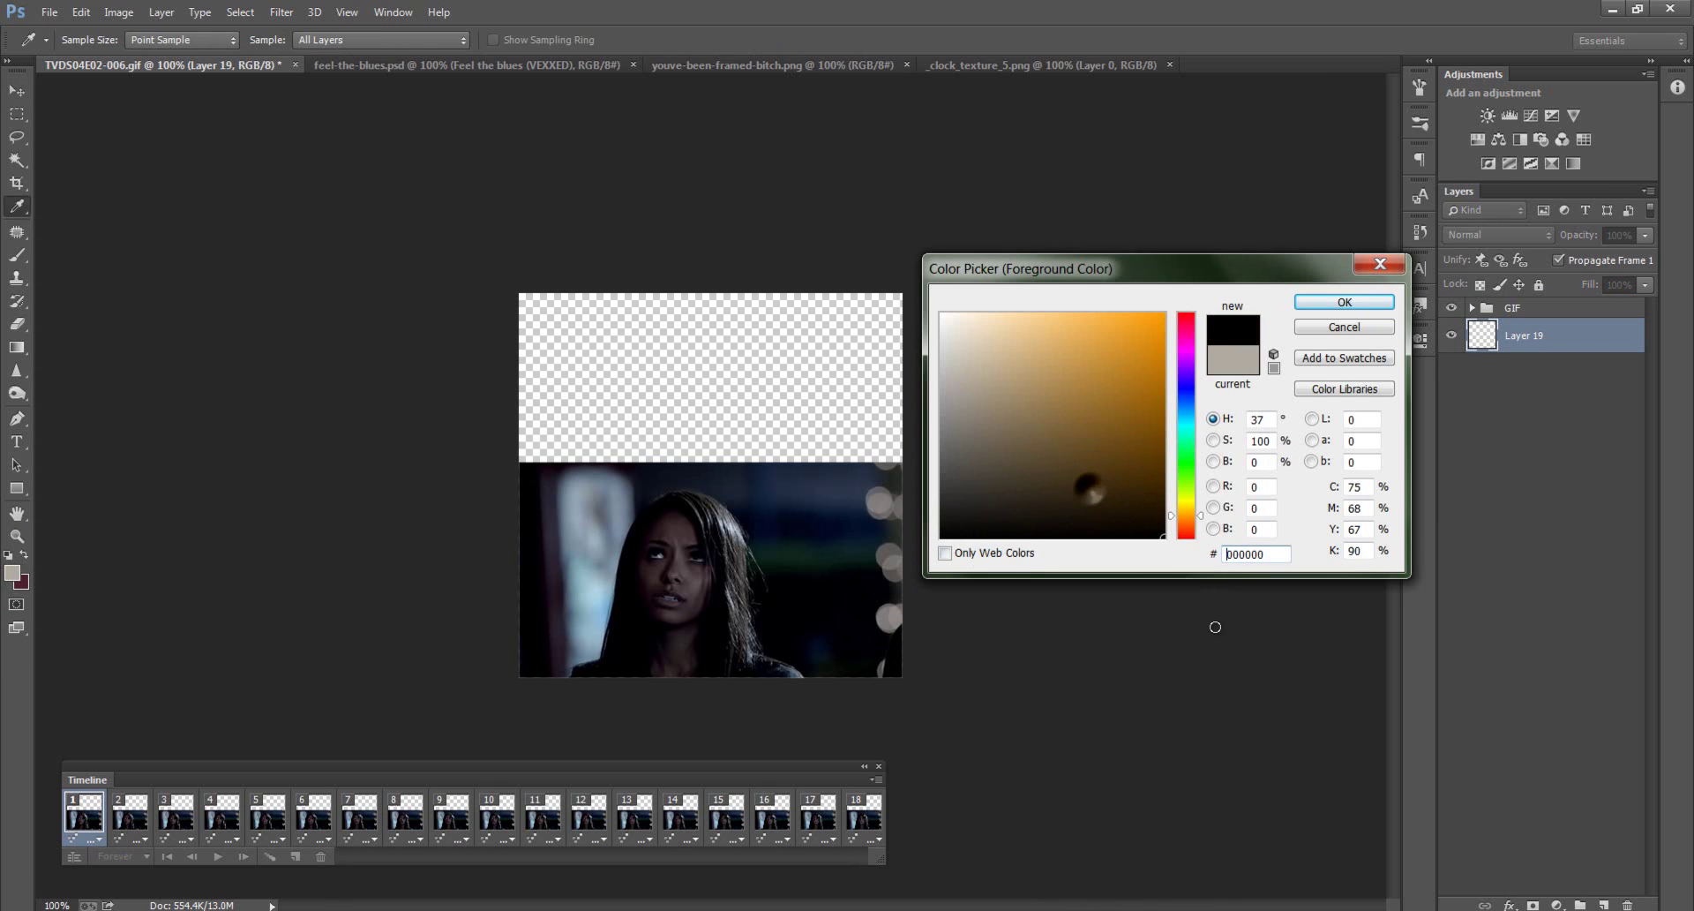
click(1345, 301)
key(v)
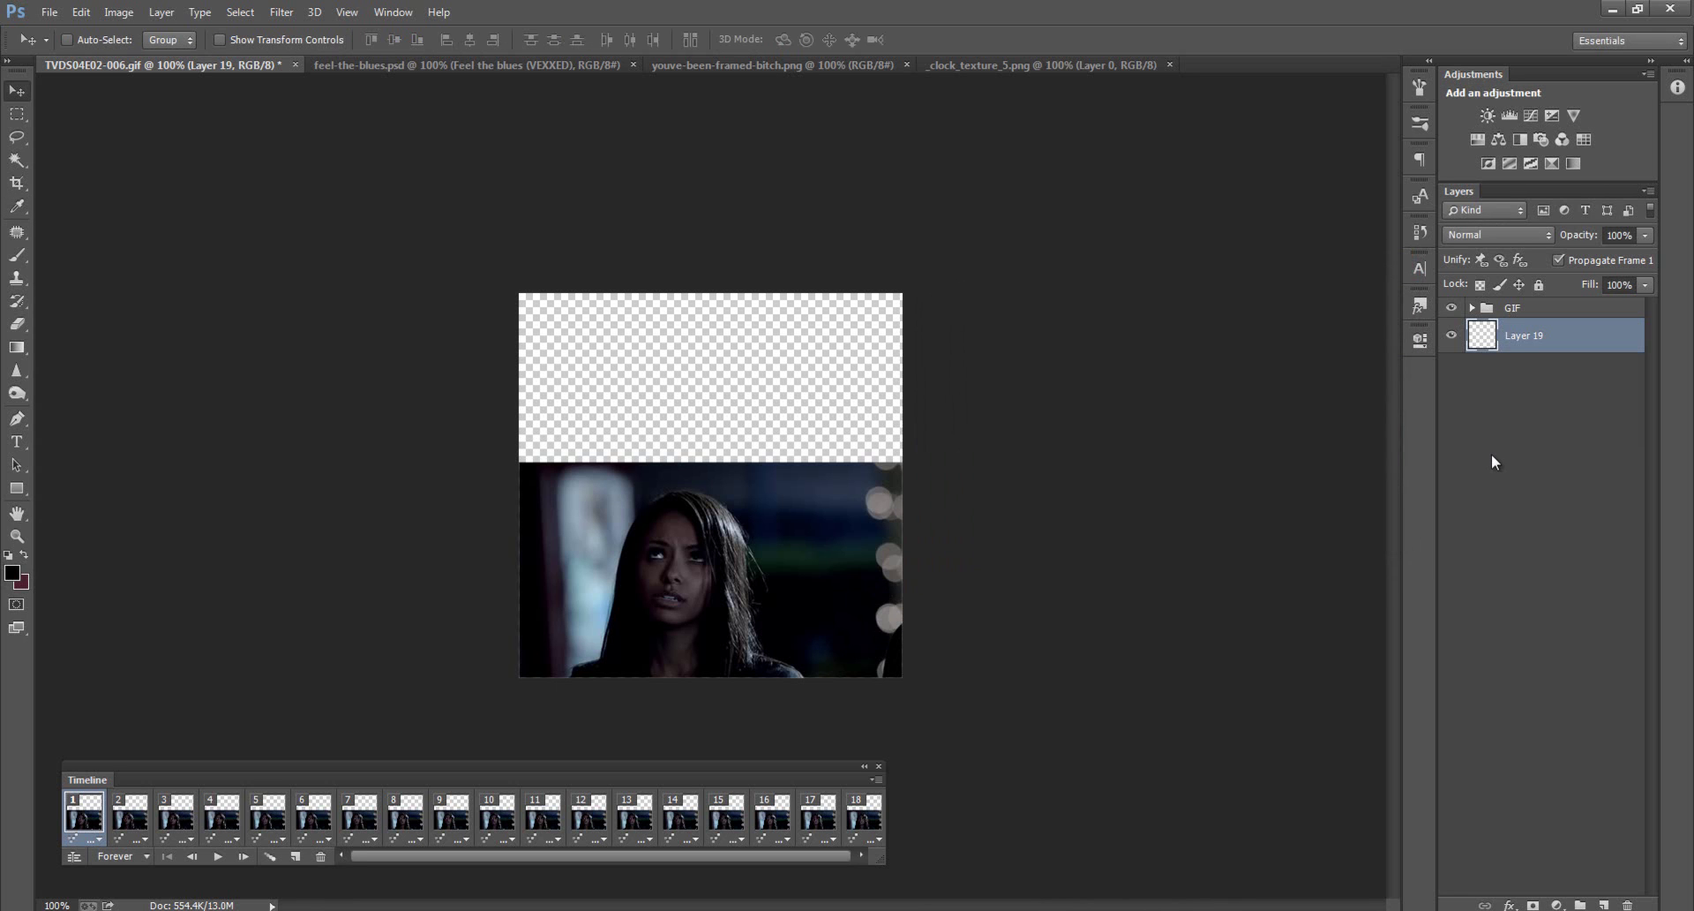
Step: Fill Layer 19 with the black foreground colour using Shift+F5
key(shift+F5)
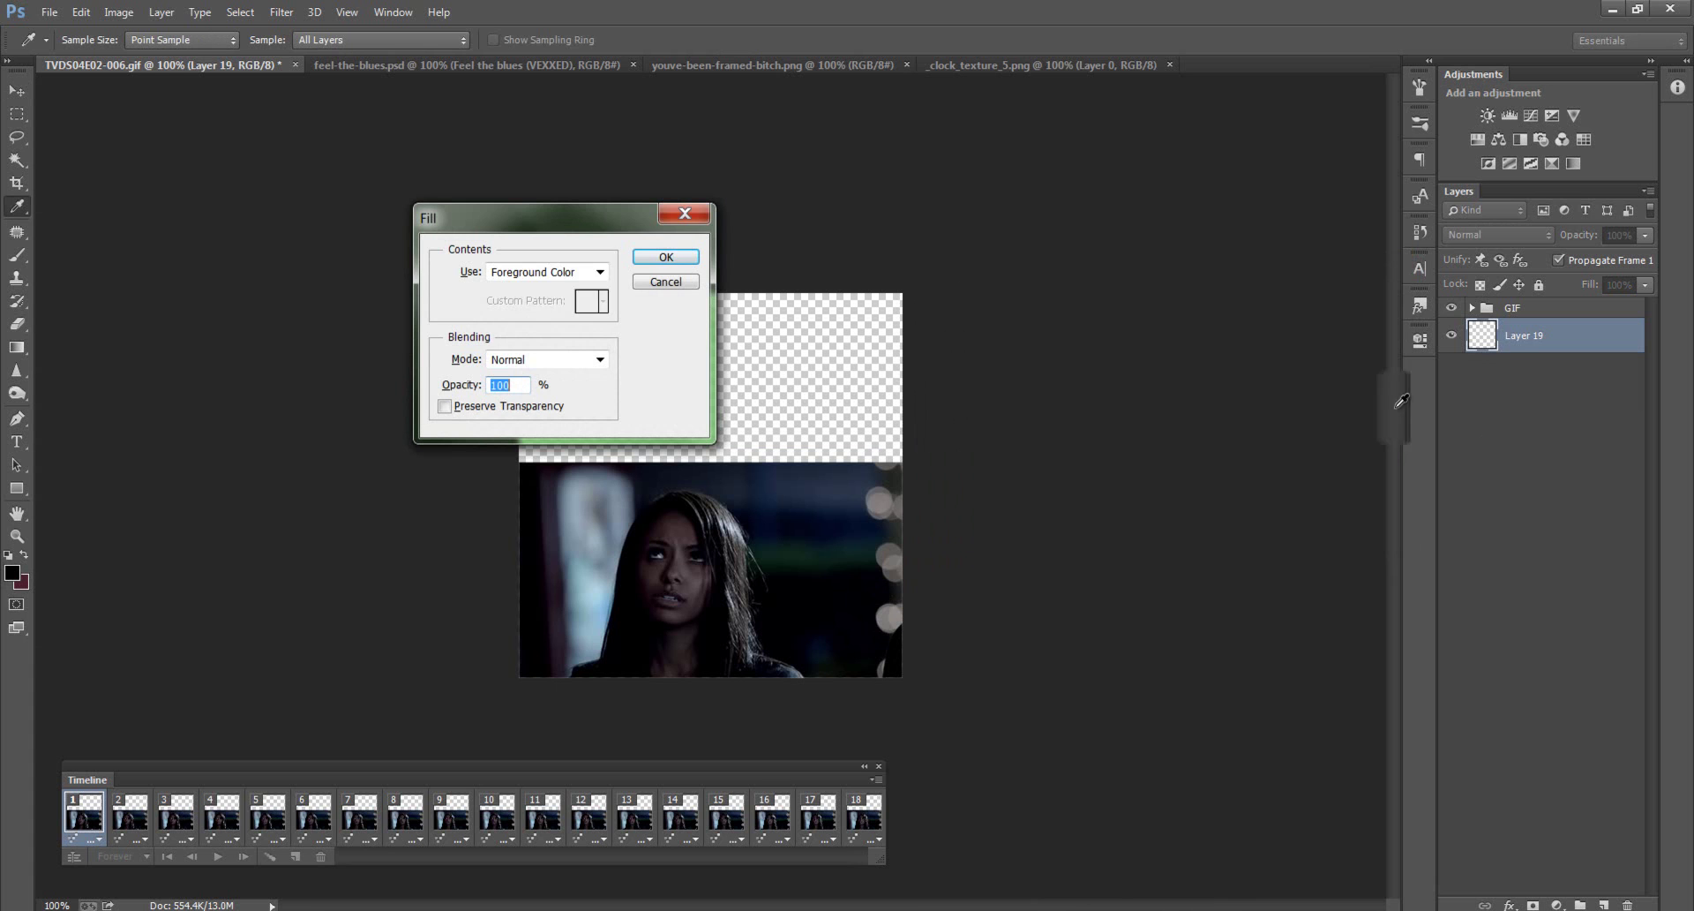
click(544, 271)
click(679, 256)
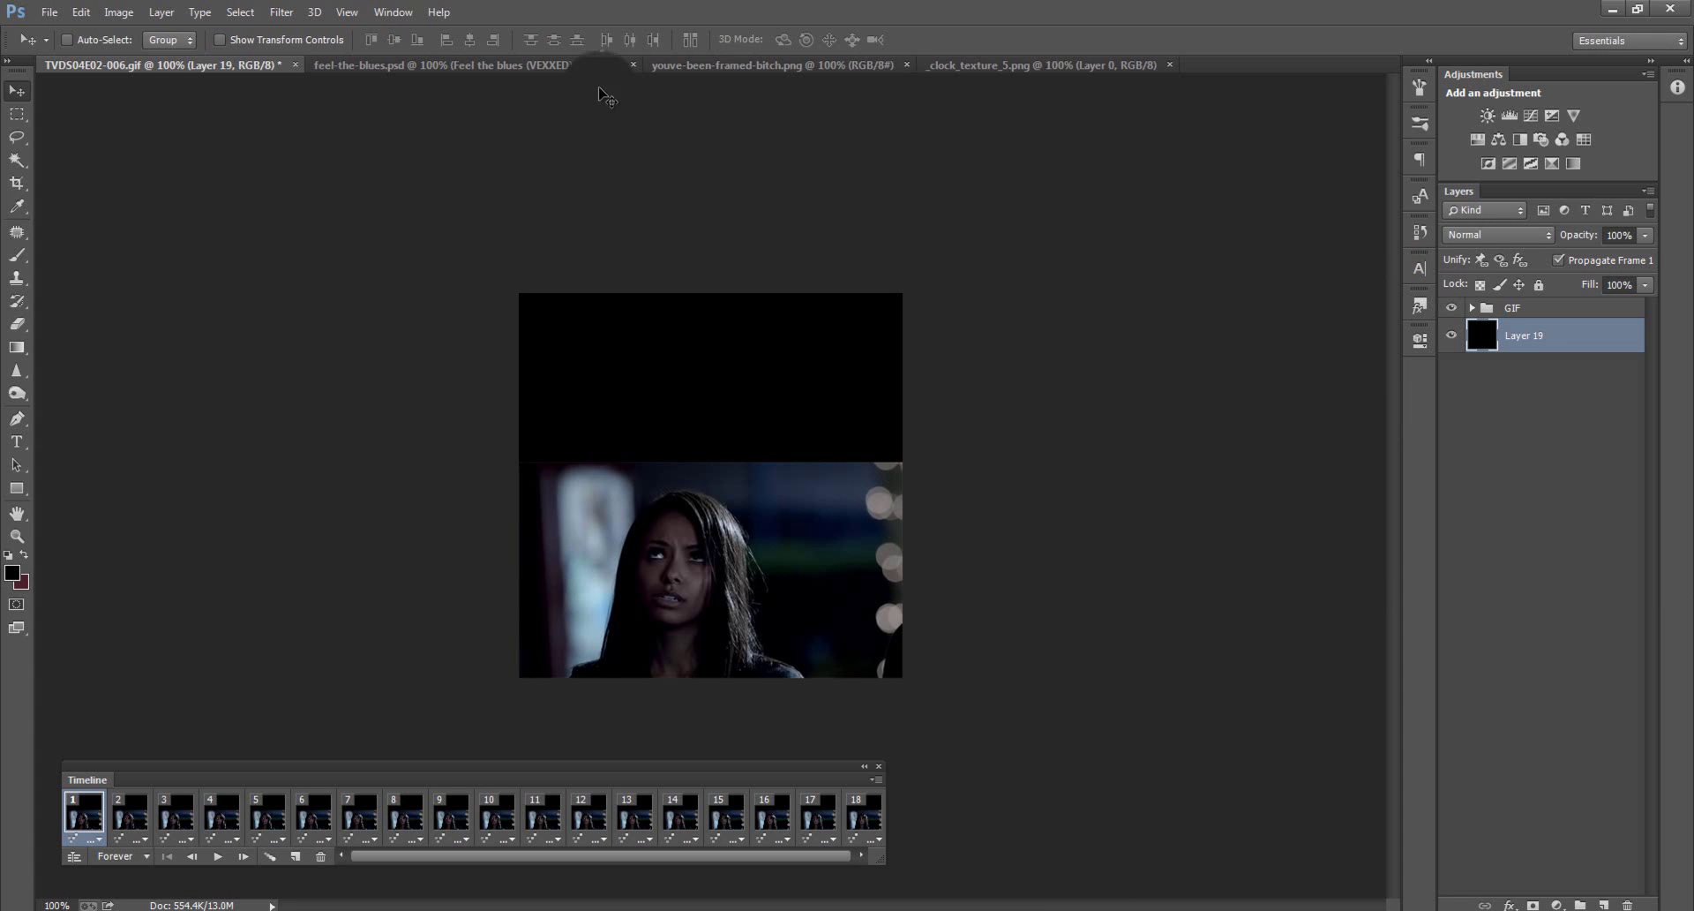
Step: Drag the glowing ring image from its document into the GIF document as Layer 20
click(723, 65)
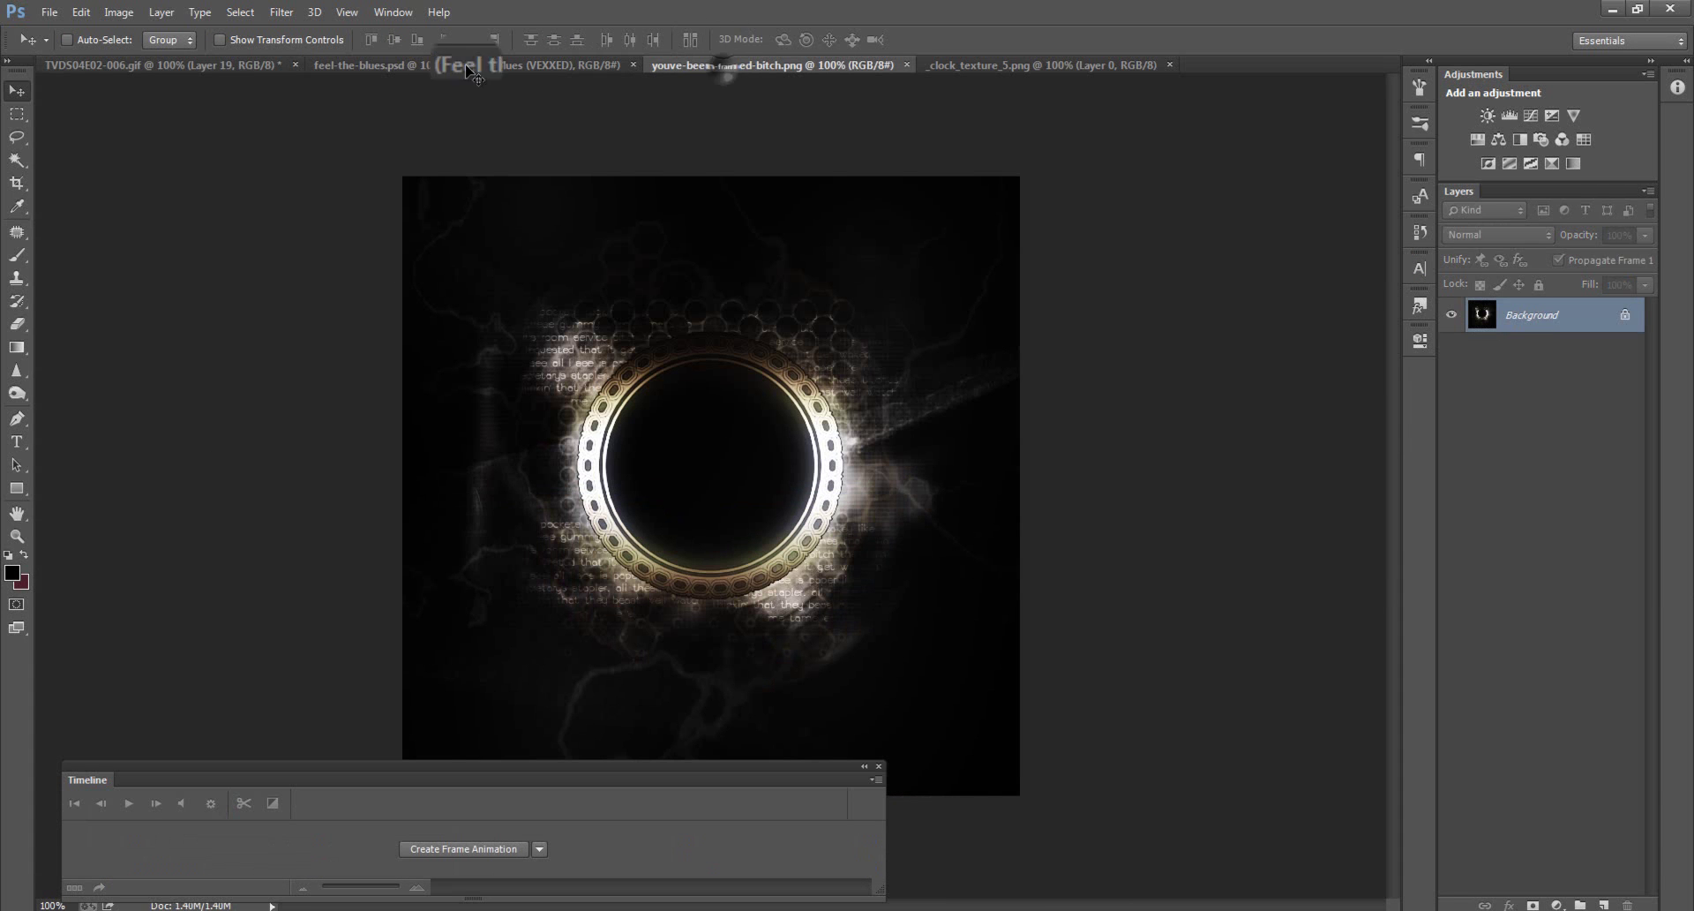
drag(722, 468, 622, 419)
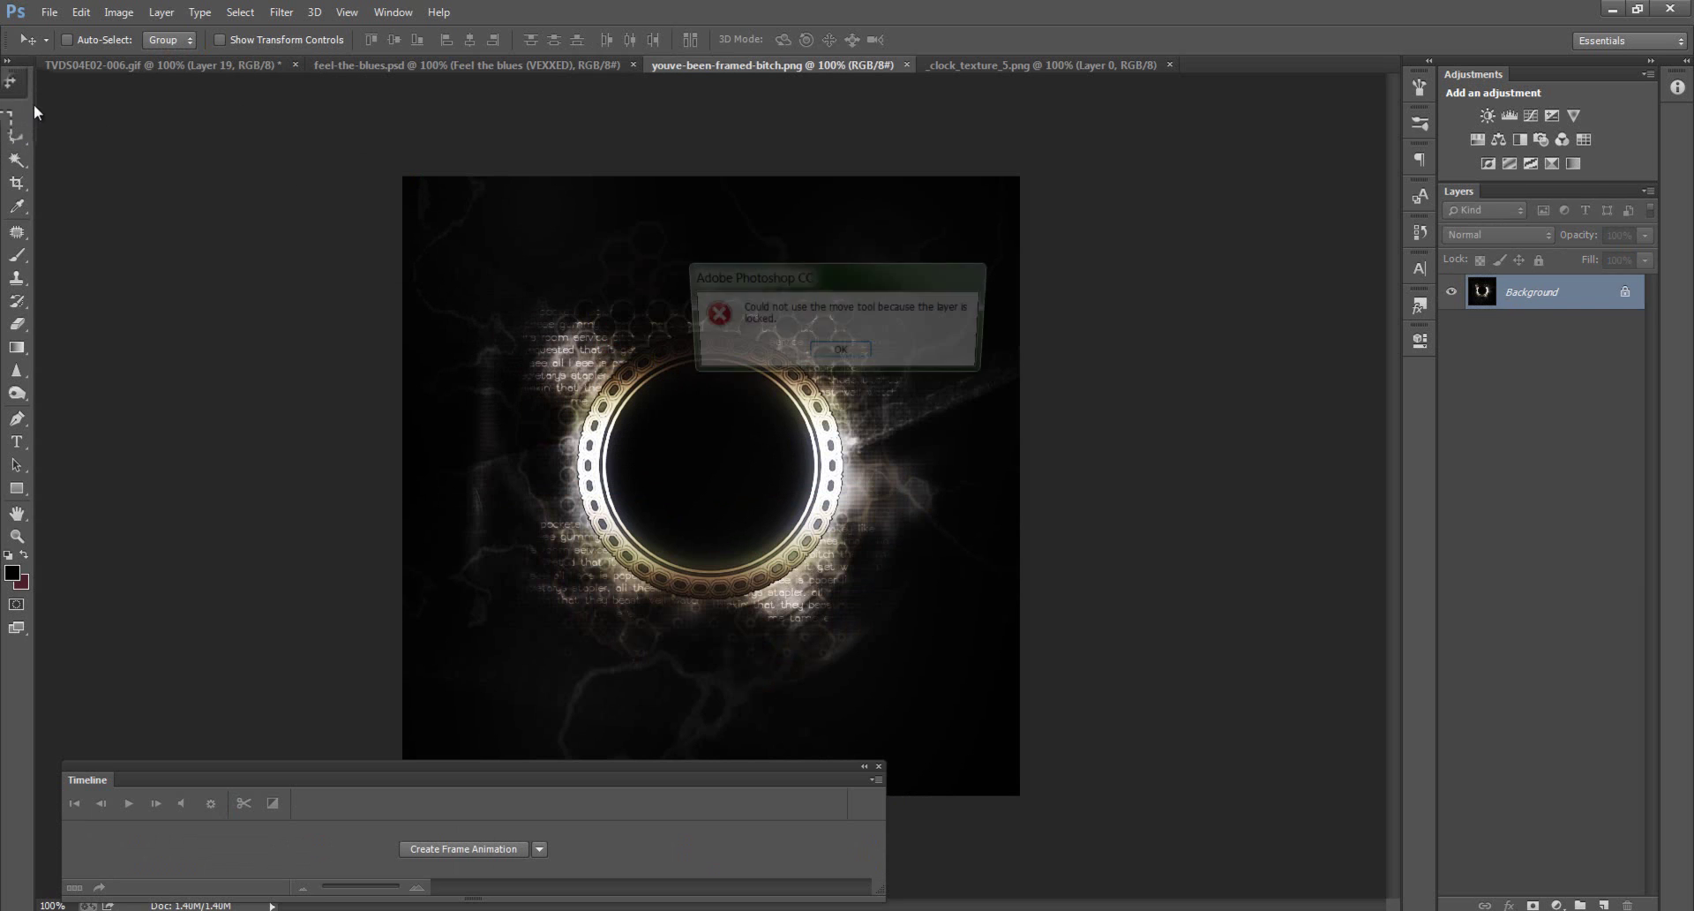
click(858, 354)
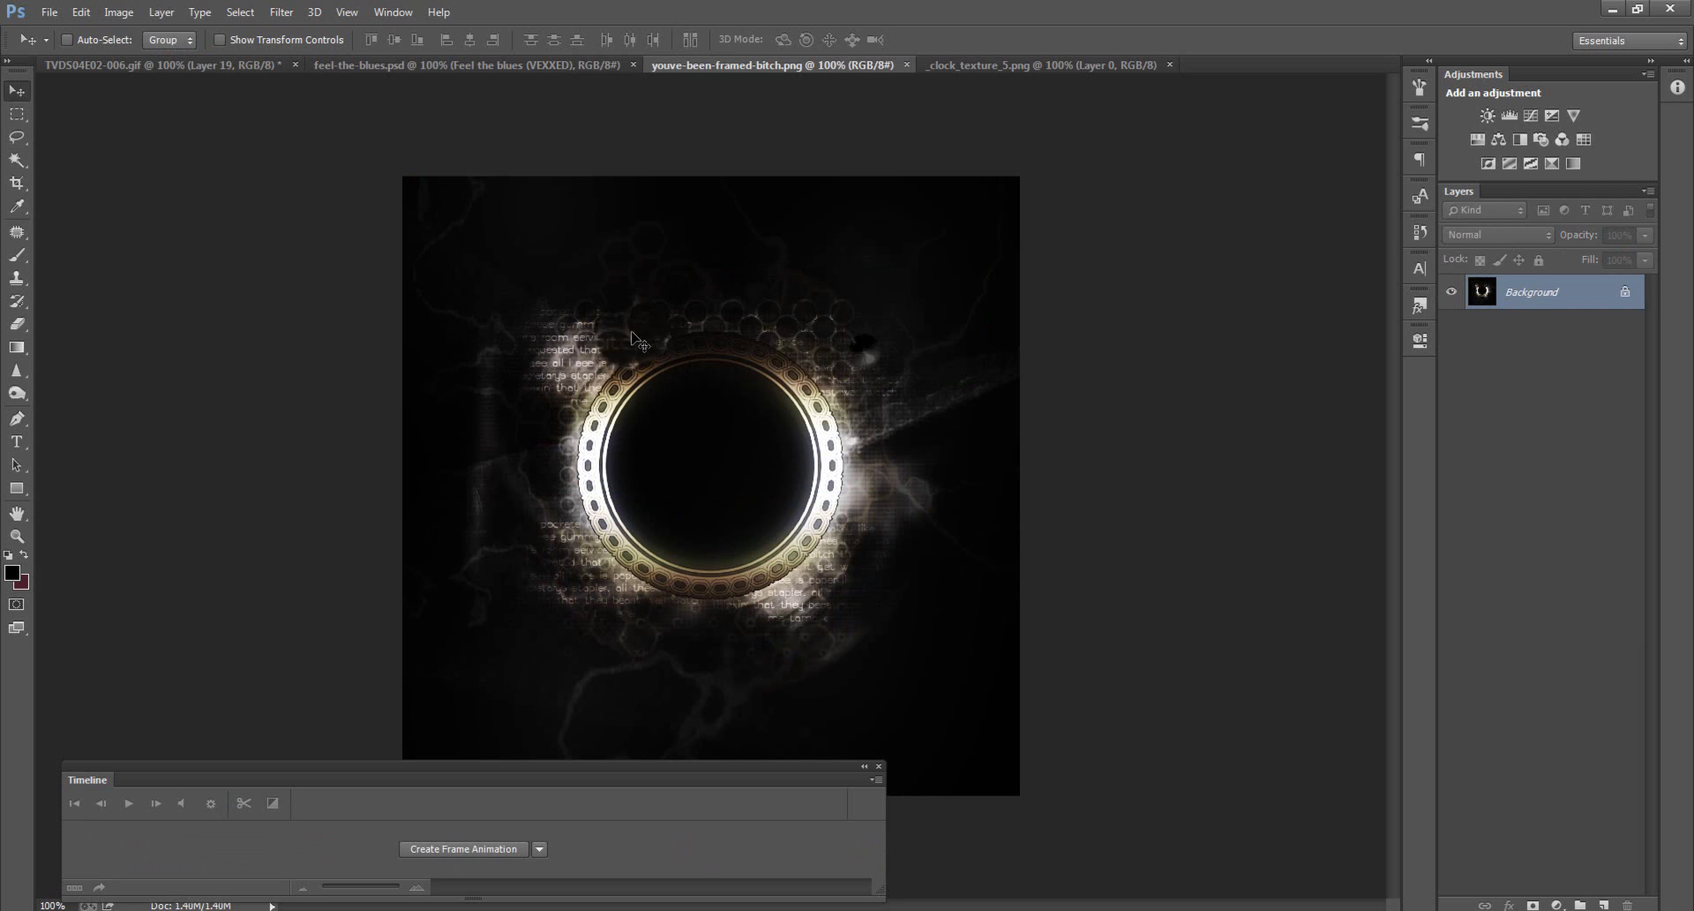
click(18, 113)
click(19, 90)
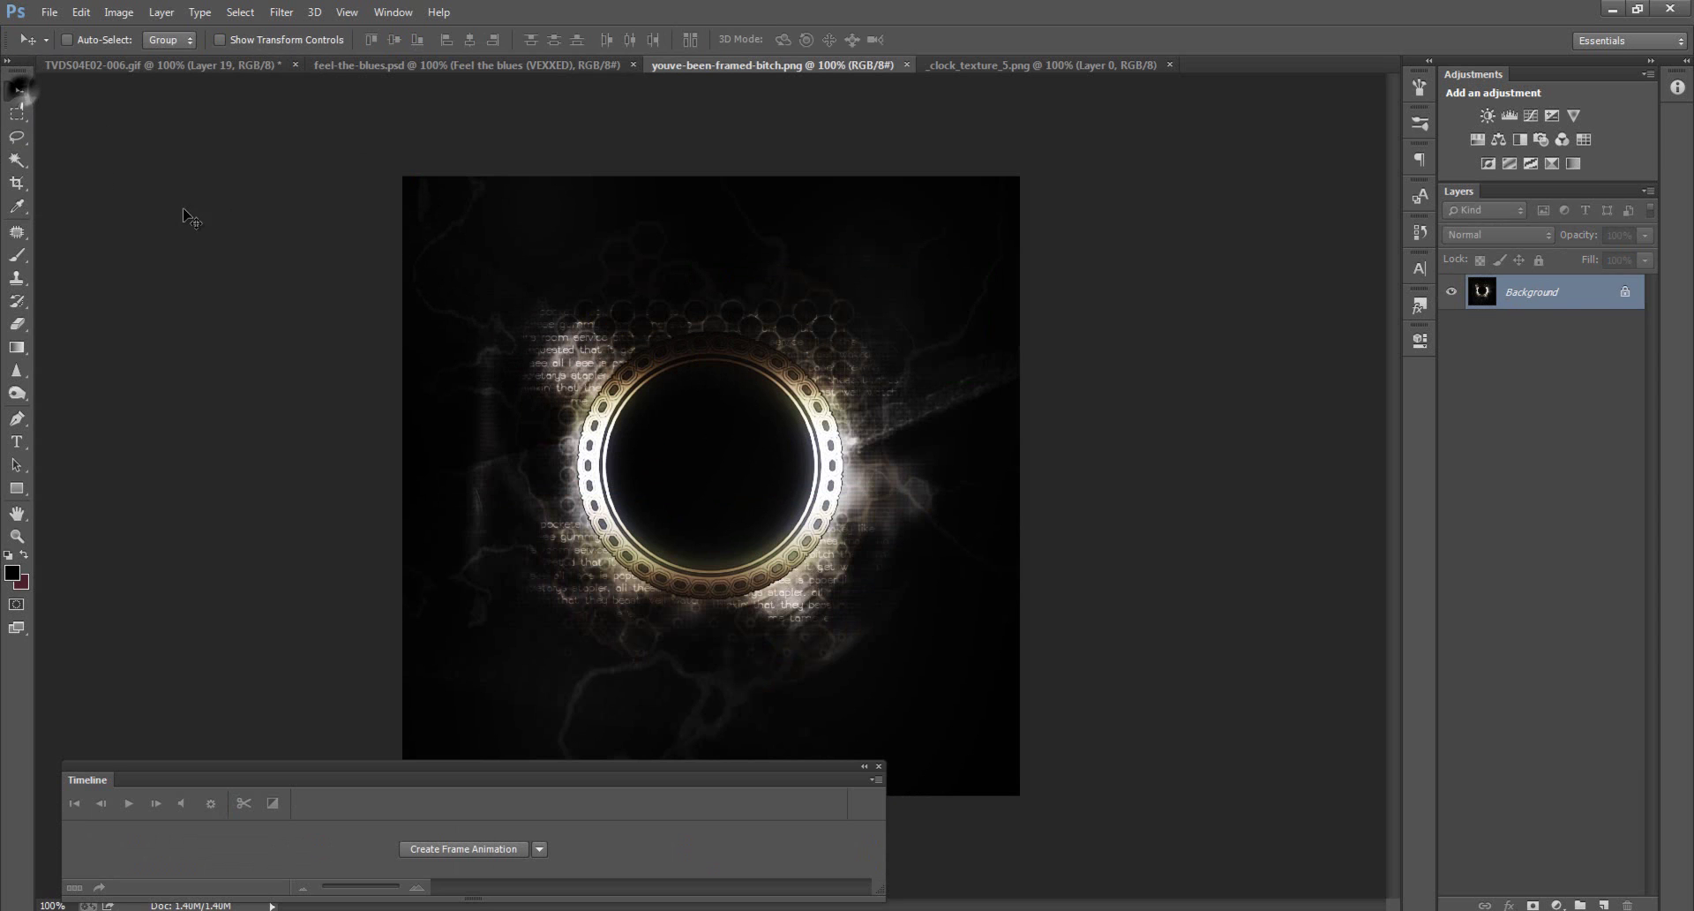
click(1545, 300)
click(1518, 296)
drag(722, 316, 628, 466)
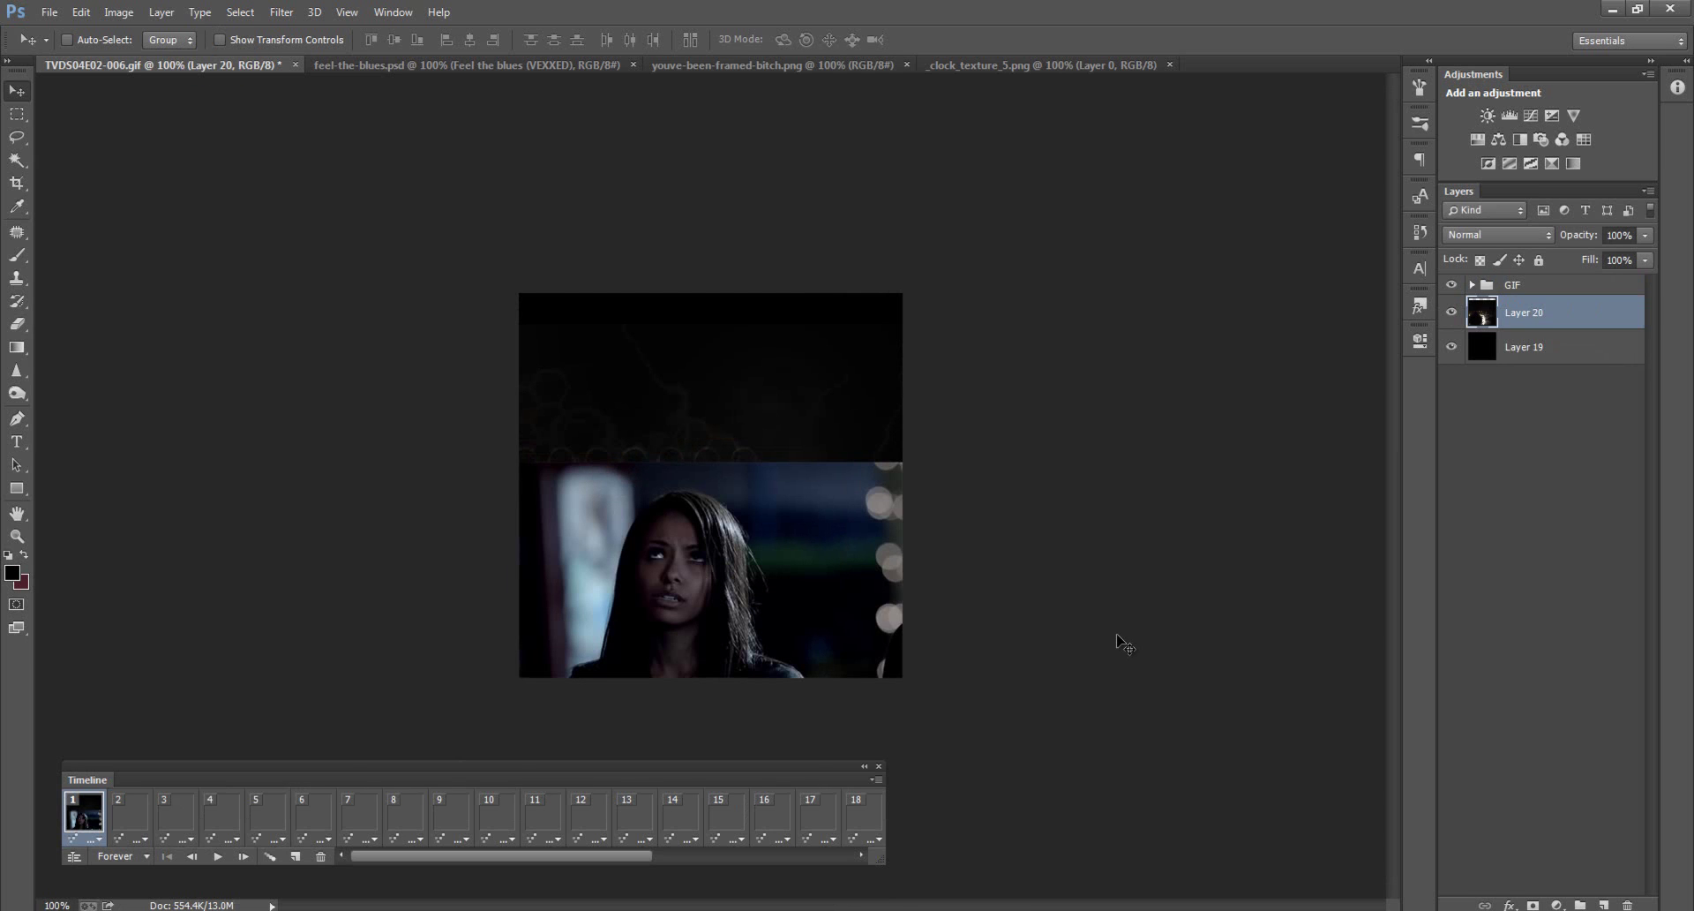
Step: Reorder Layer 20 in the layer stack and centre the ring on the canvas
drag(1589, 304, 1558, 354)
click(1564, 313)
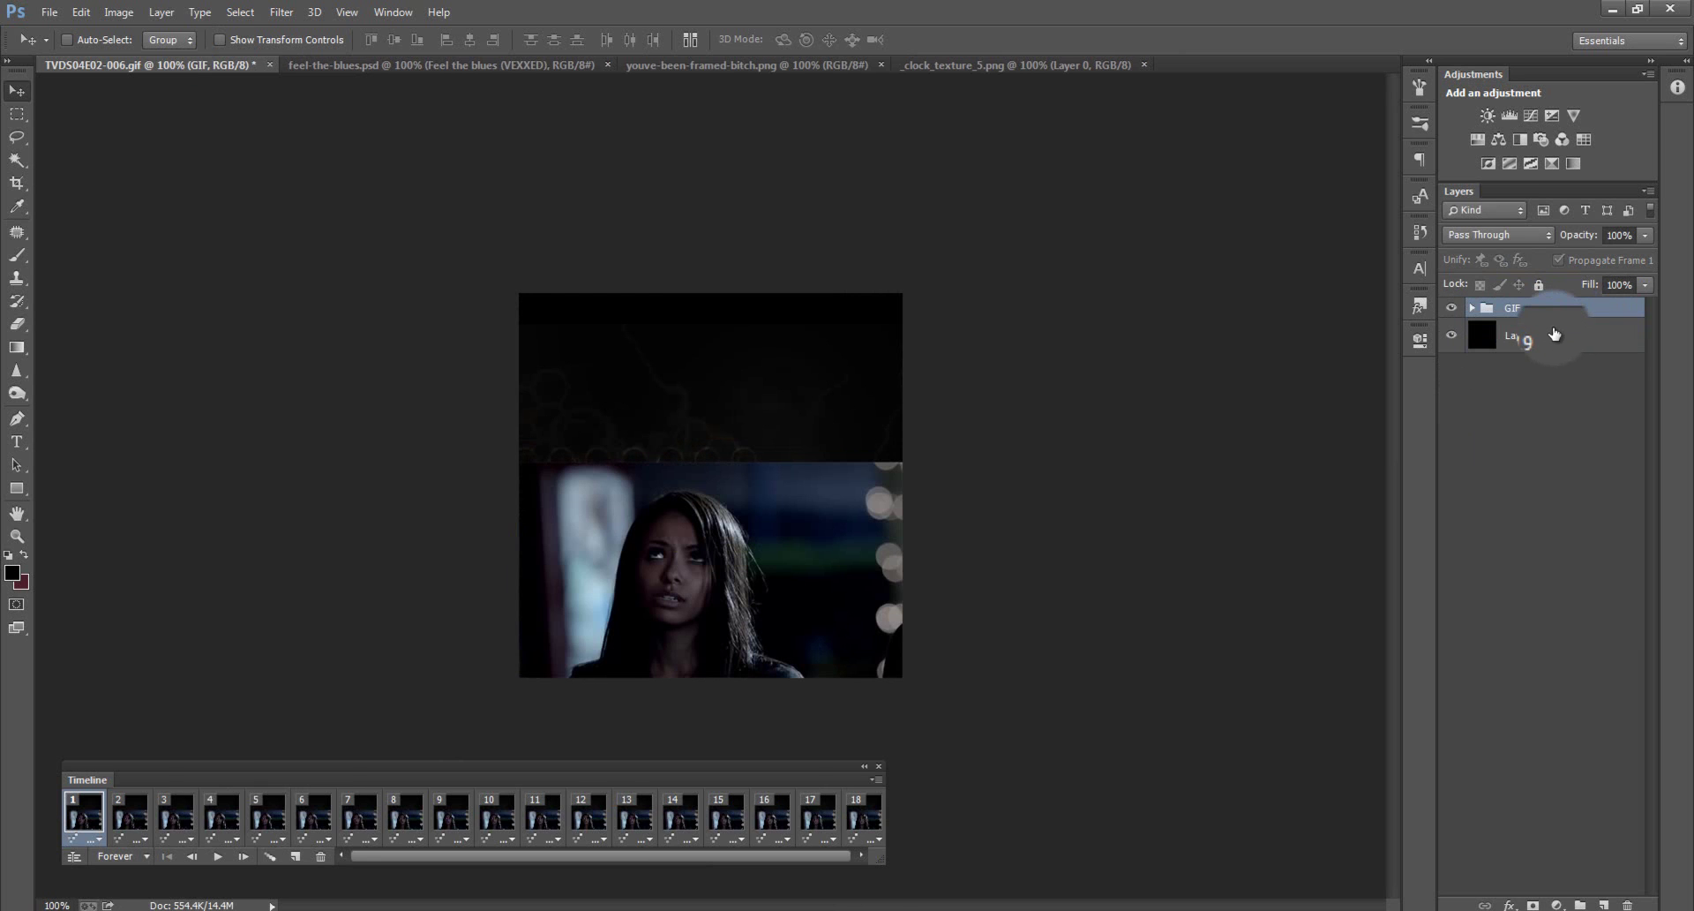
key(ctrl+z)
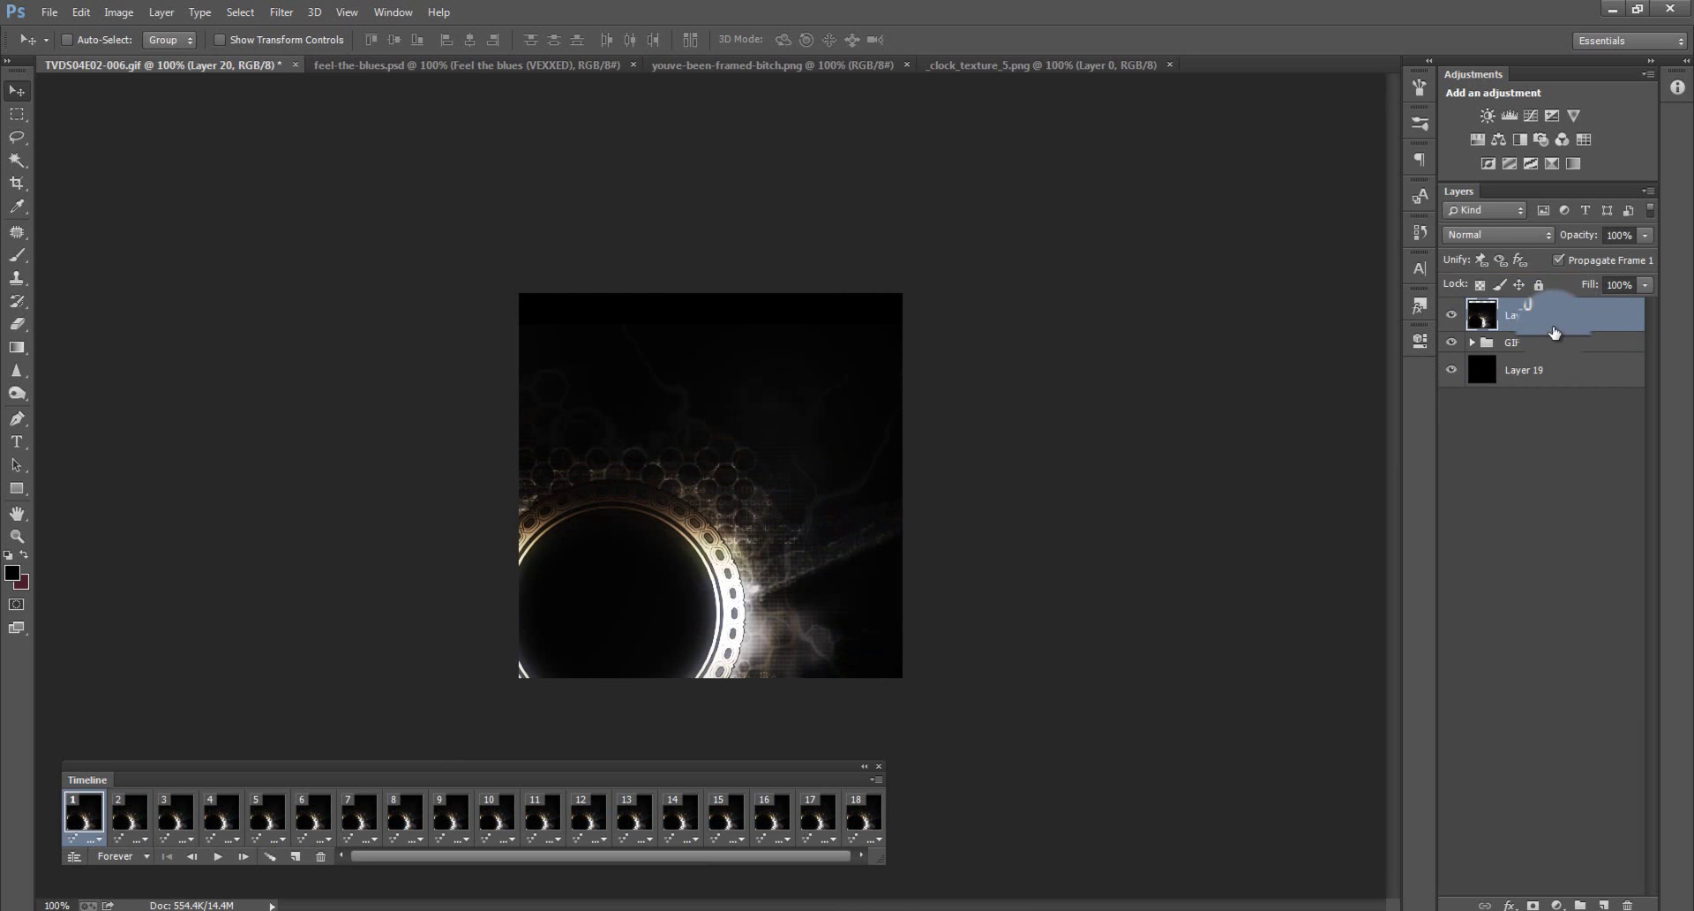
mouse_move(1538, 319)
mouse_down()
mouse_move(1534, 362)
mouse_move(1540, 291)
mouse_move(1541, 308)
mouse_up()
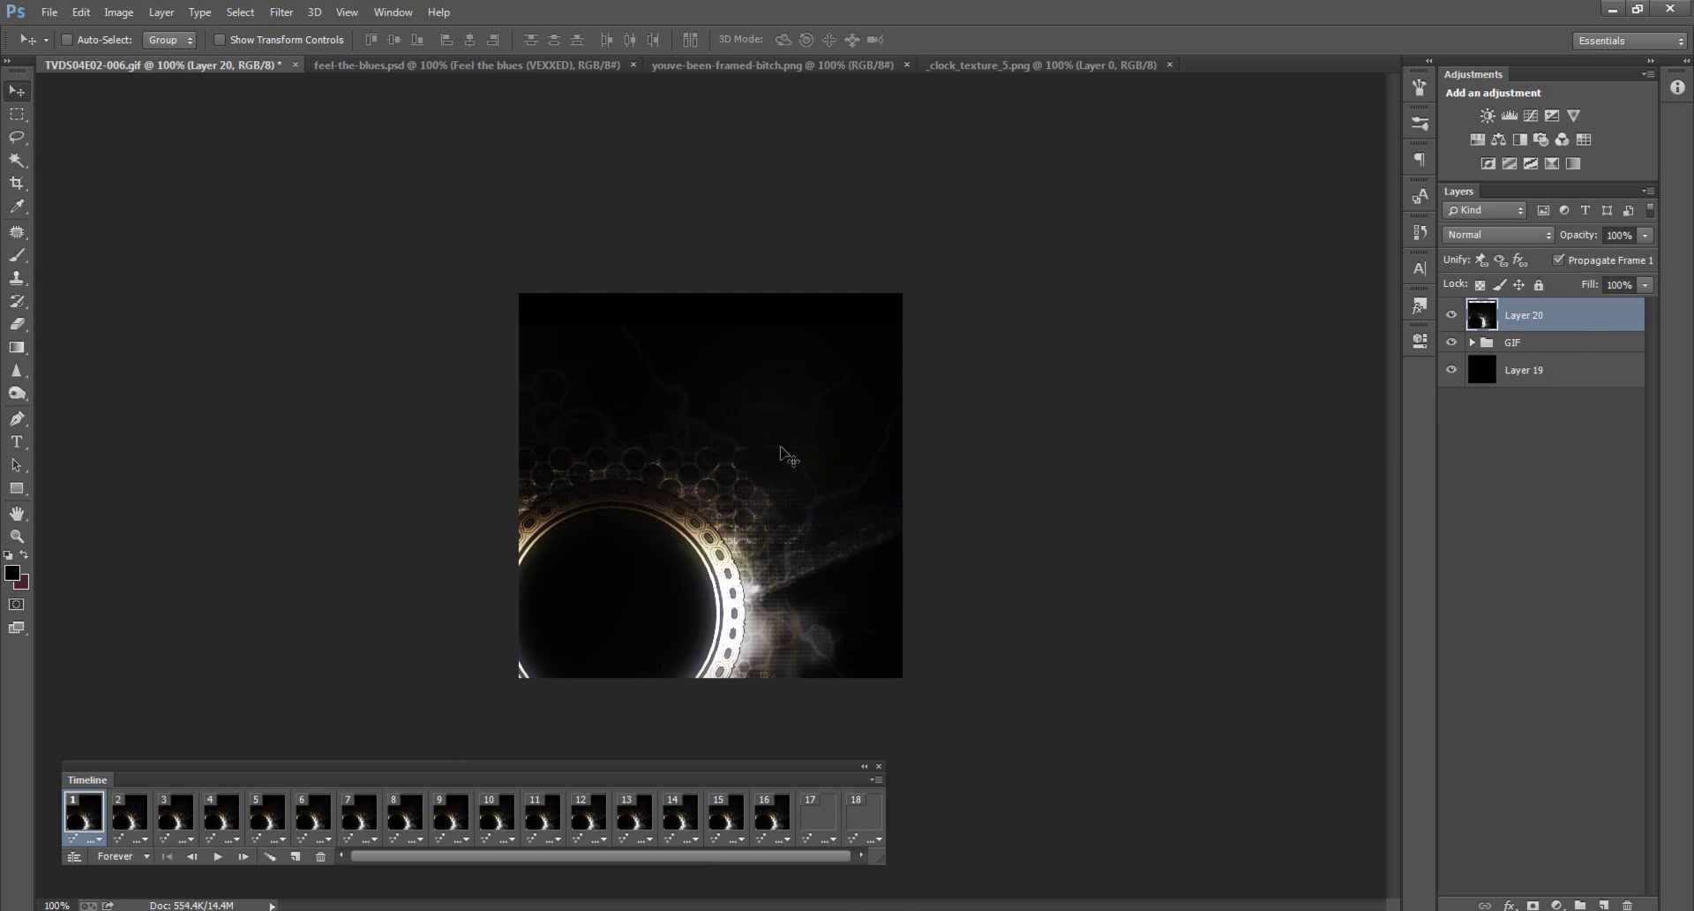
drag(606, 496, 692, 419)
Step: Put Layer 20 above the GIF group in Lighten mode and nudge the ring down around the face
drag(1553, 313, 1552, 314)
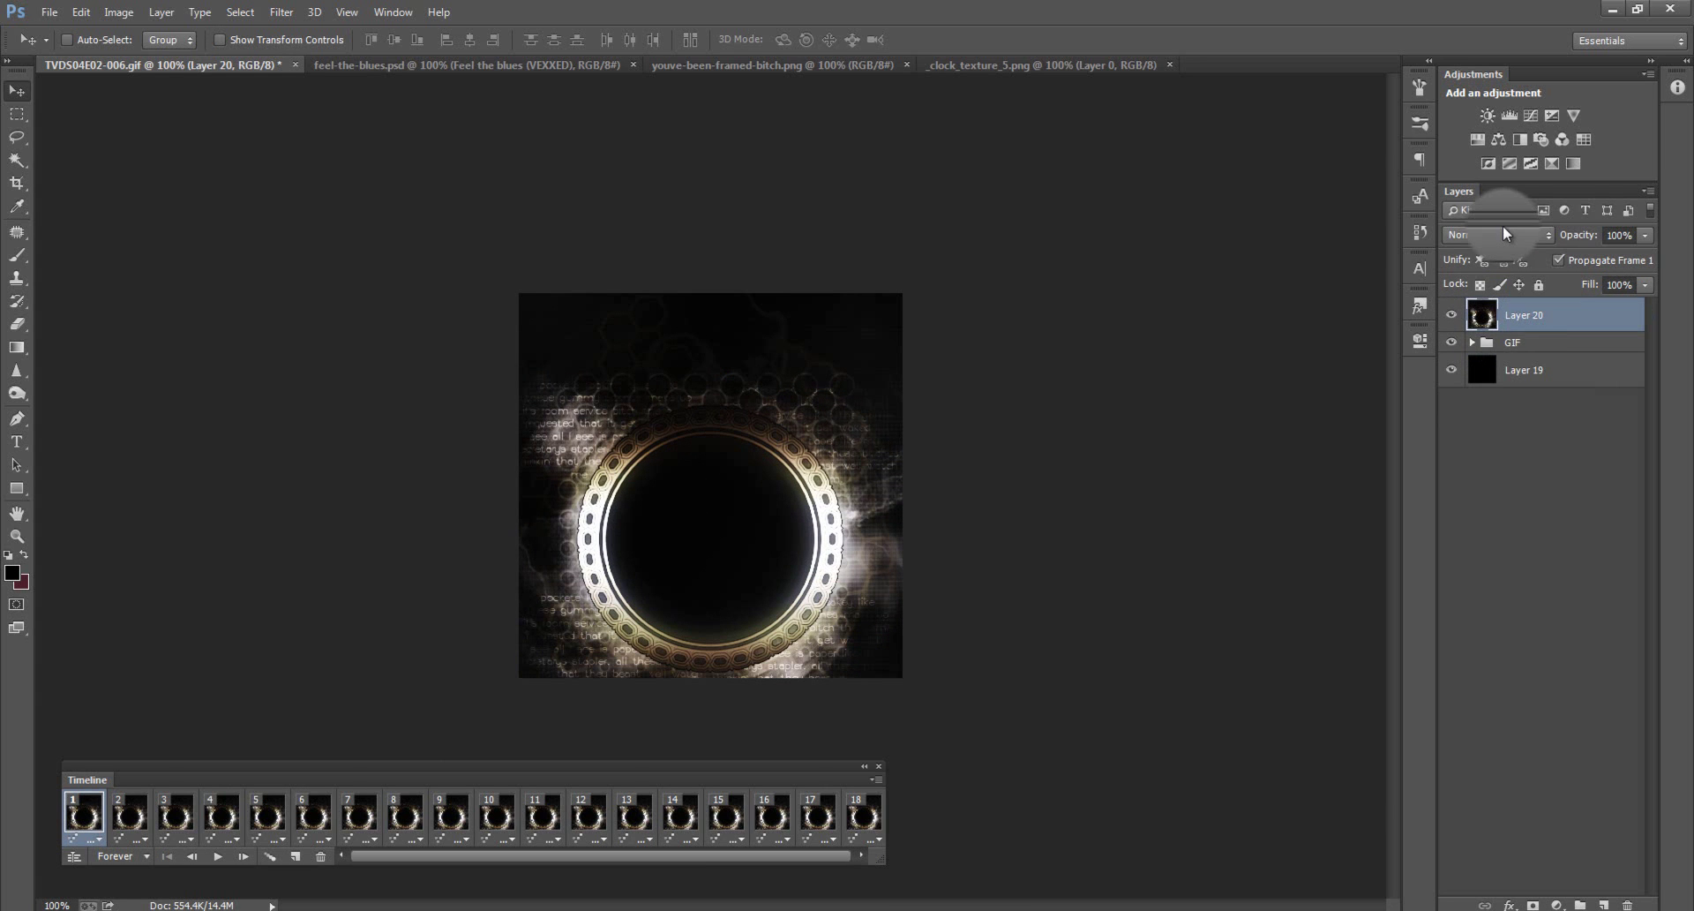
click(1502, 233)
click(1463, 409)
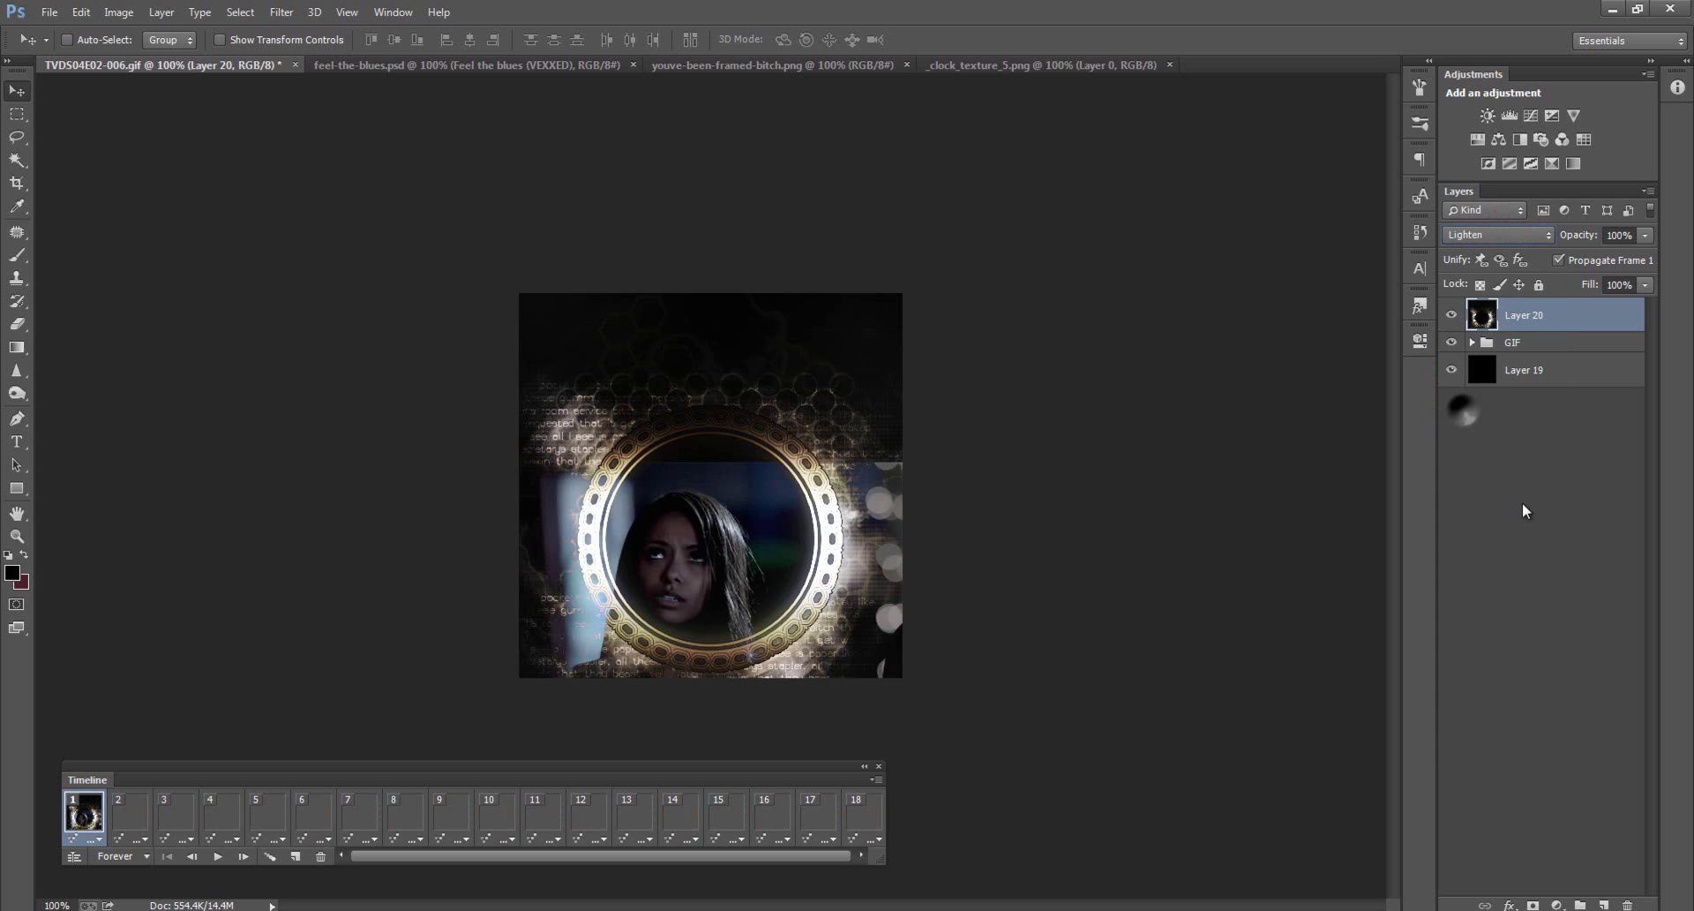
drag(717, 424, 710, 481)
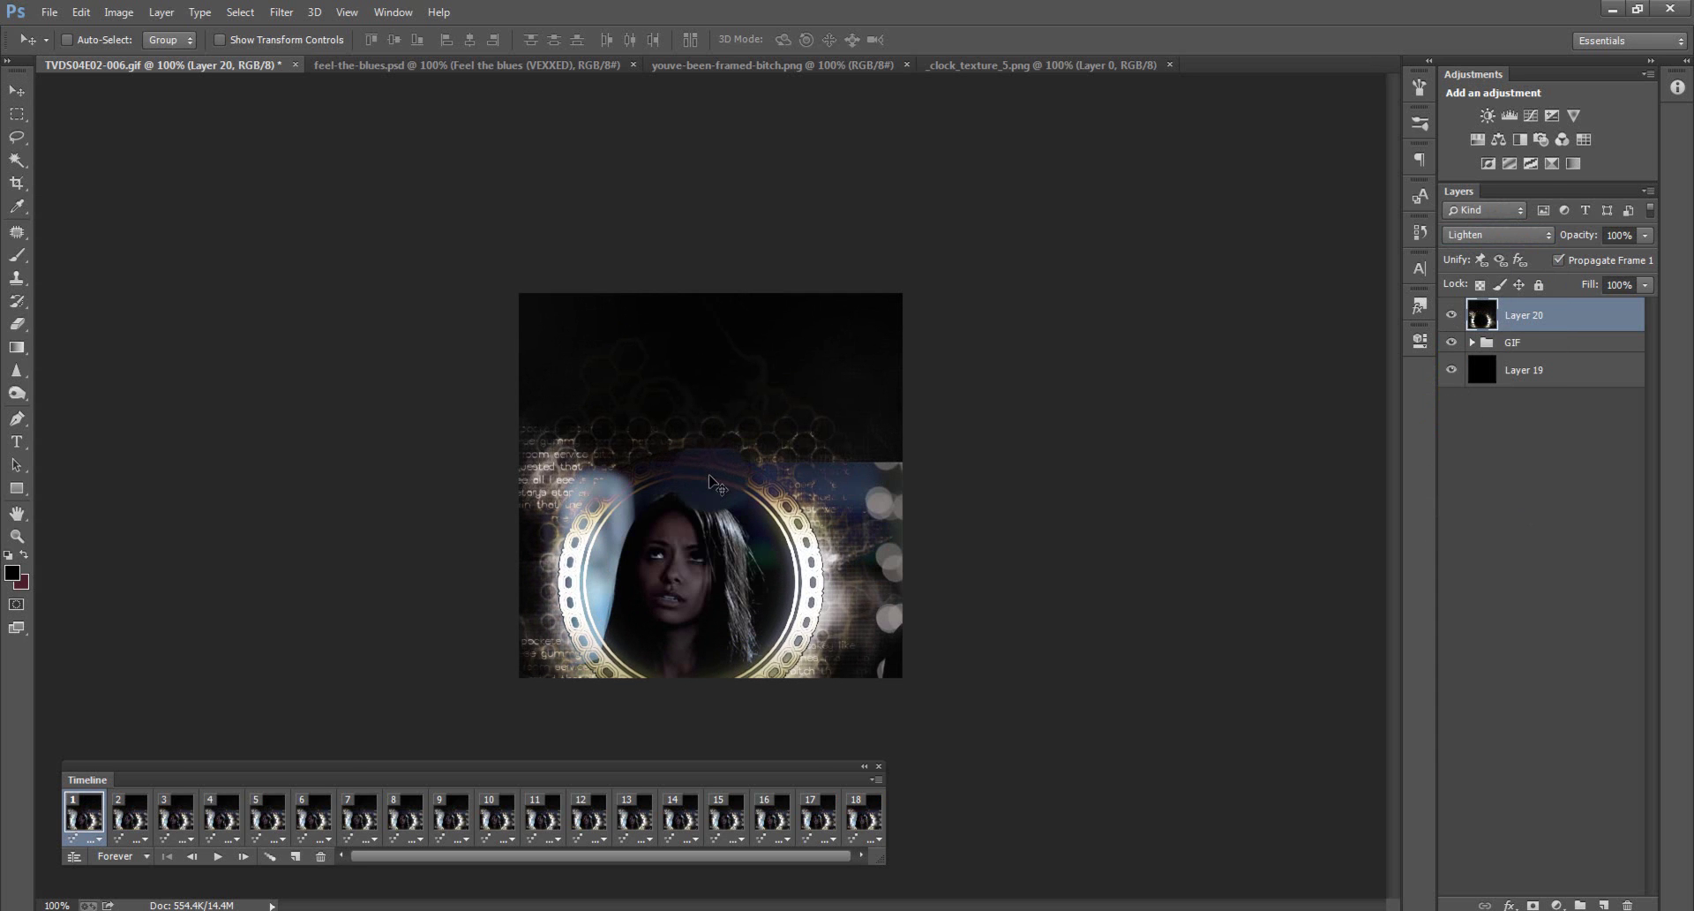
key(ctrl+t)
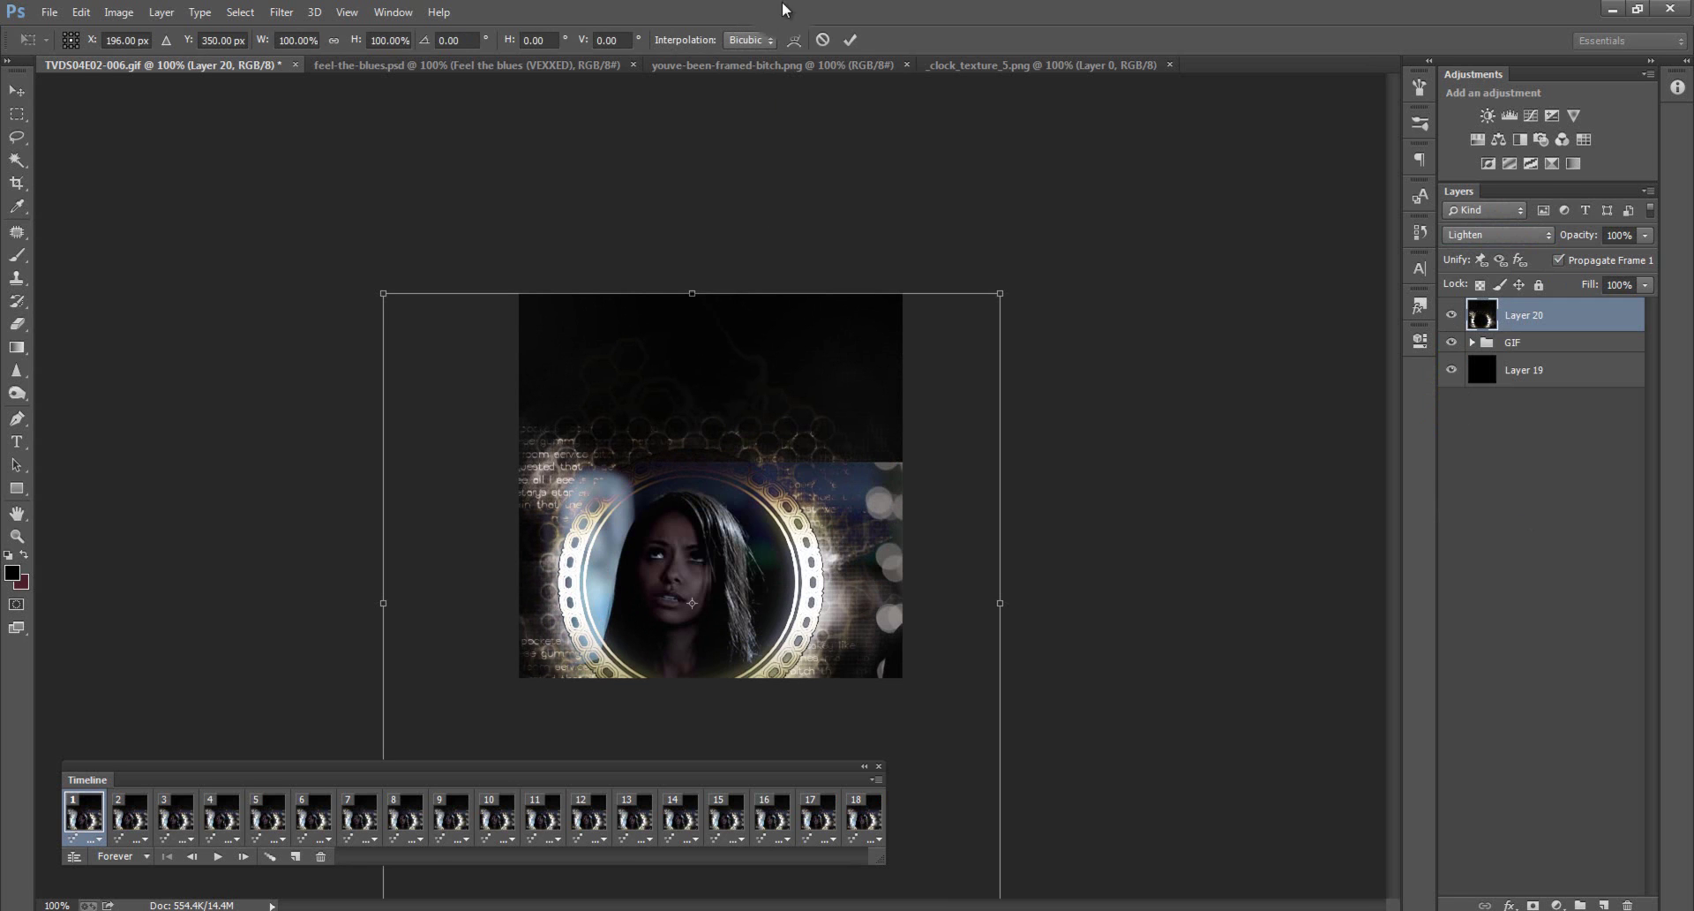
click(850, 40)
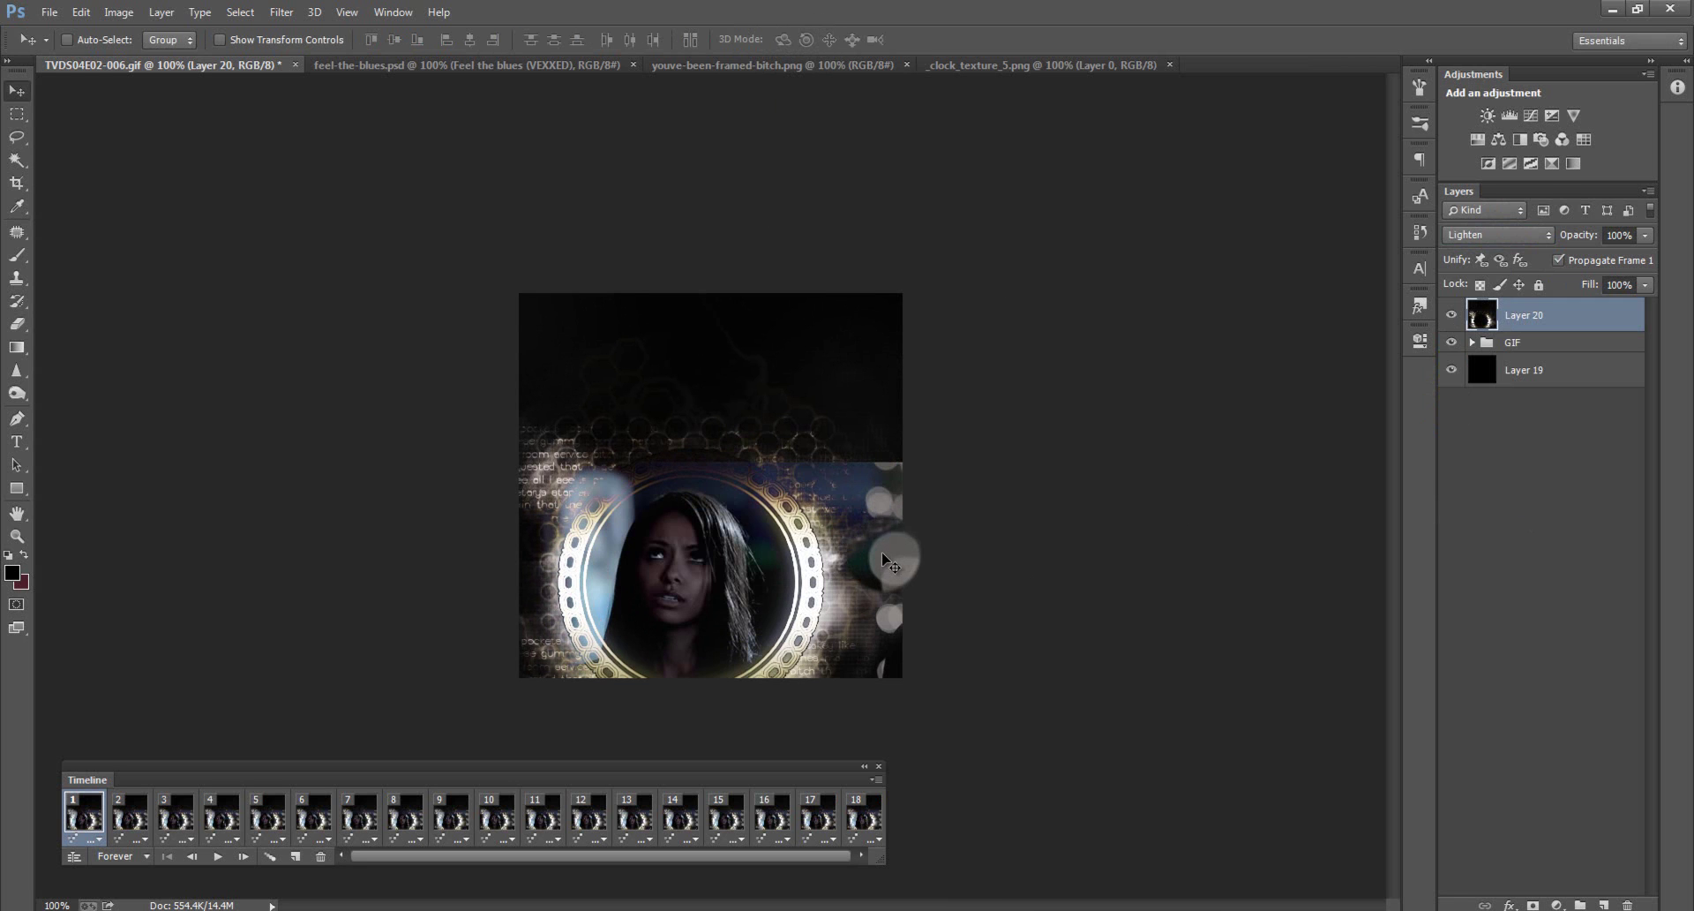
drag(884, 565, 878, 570)
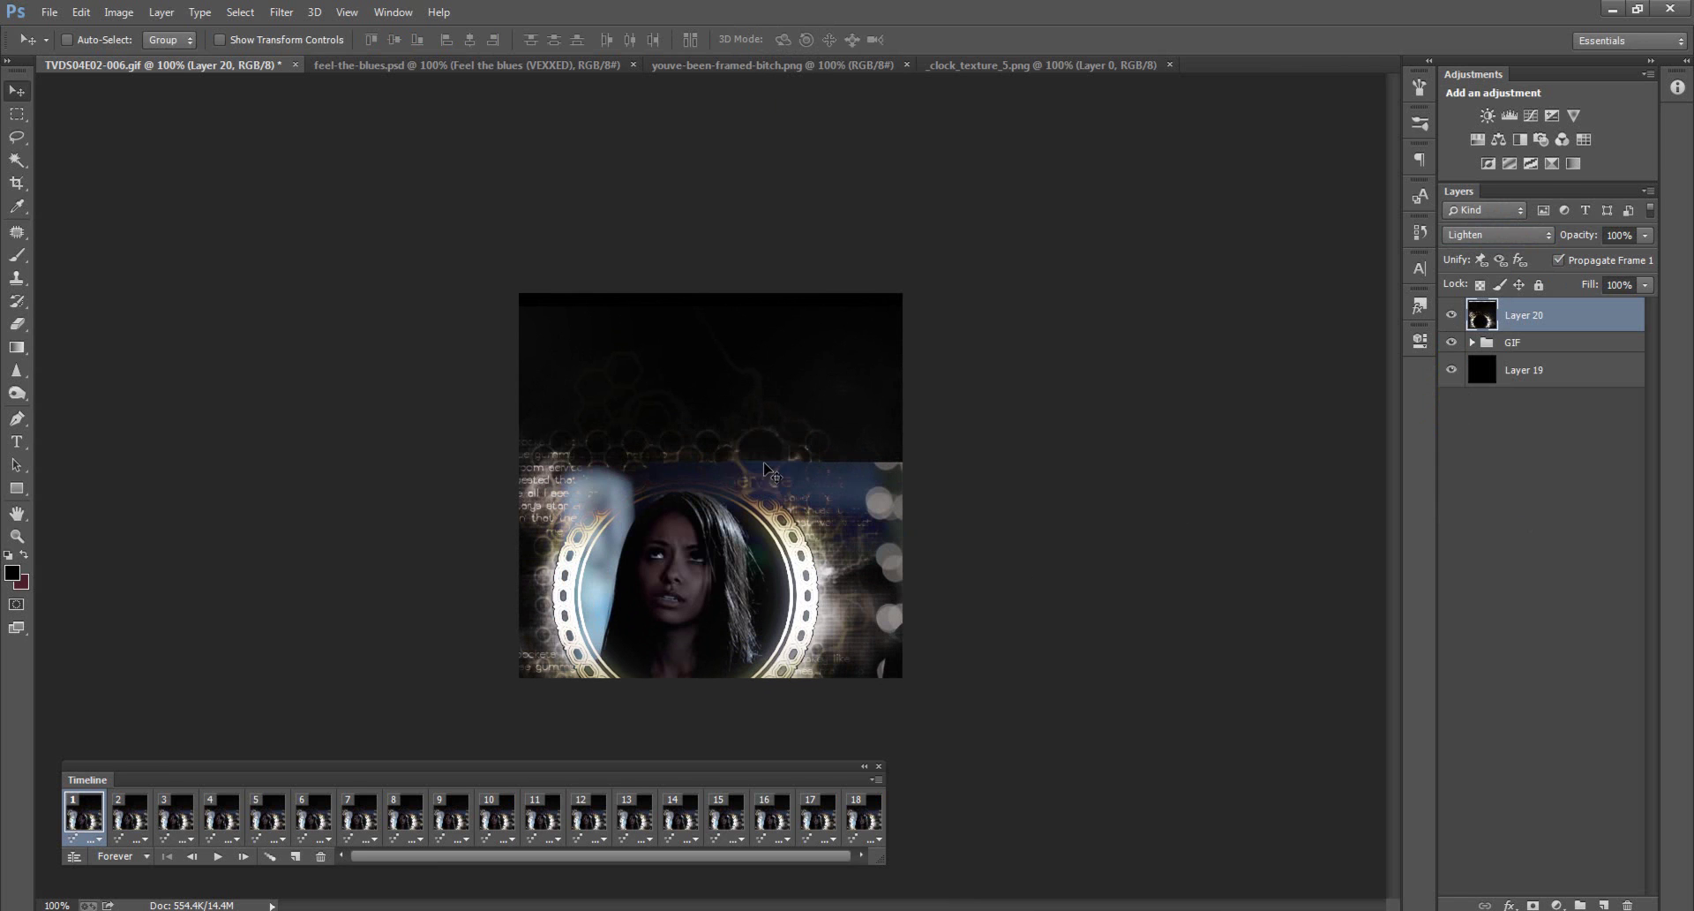
Step: Add Layer 21 above the GIF group and set up a 300 px soft round brush
click(1518, 343)
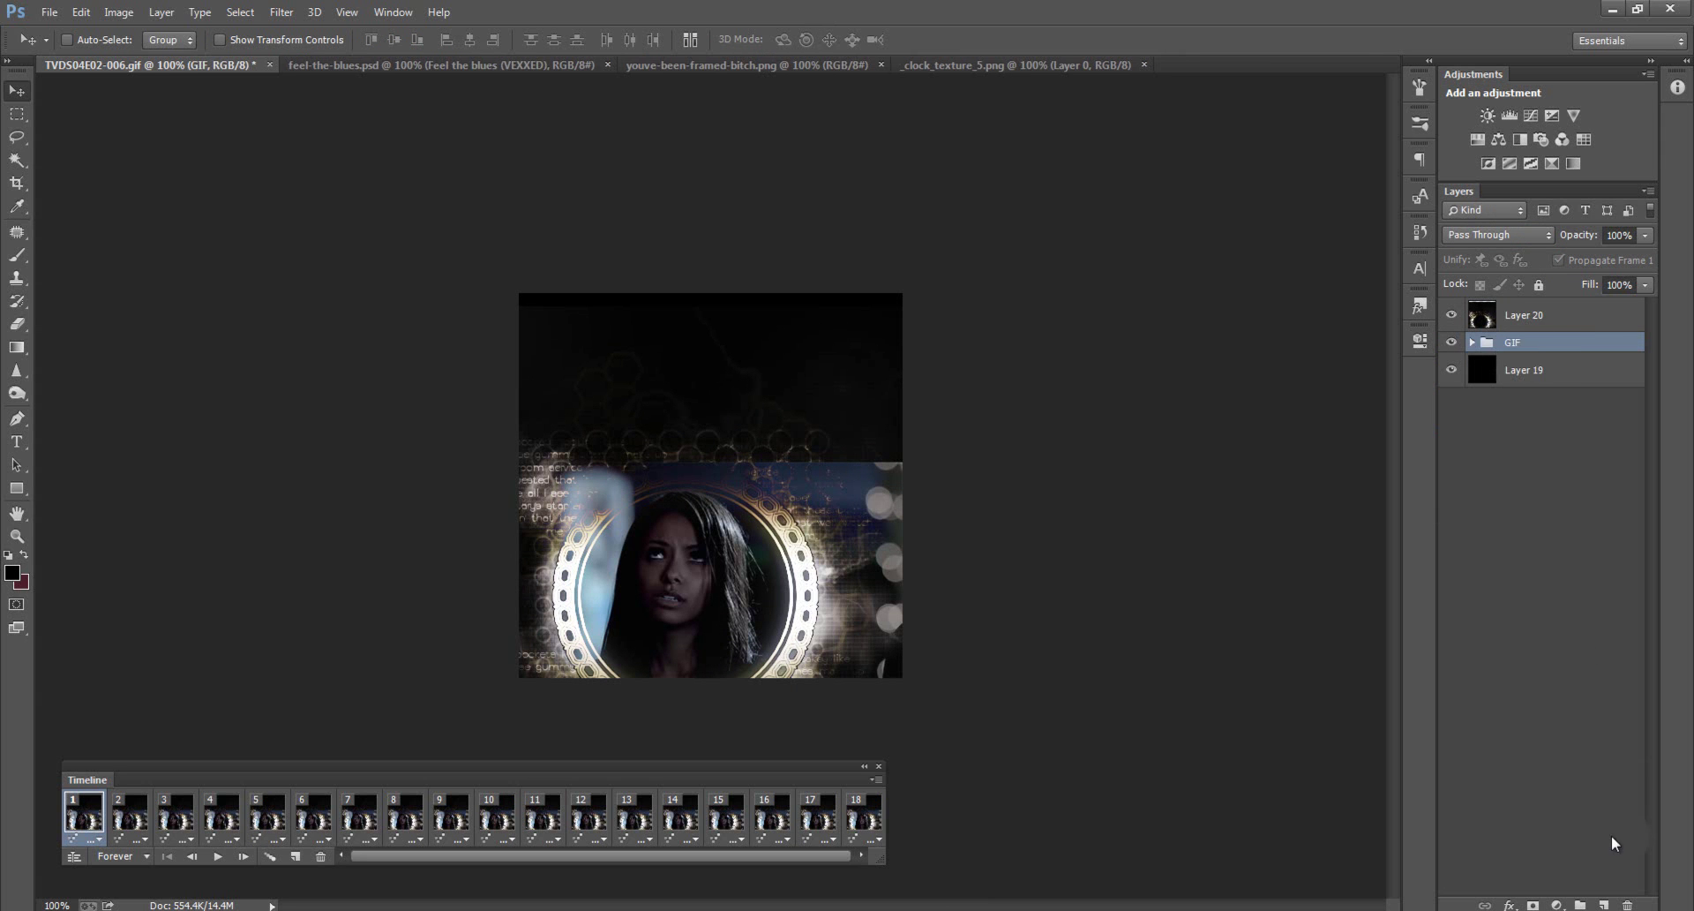
click(1604, 905)
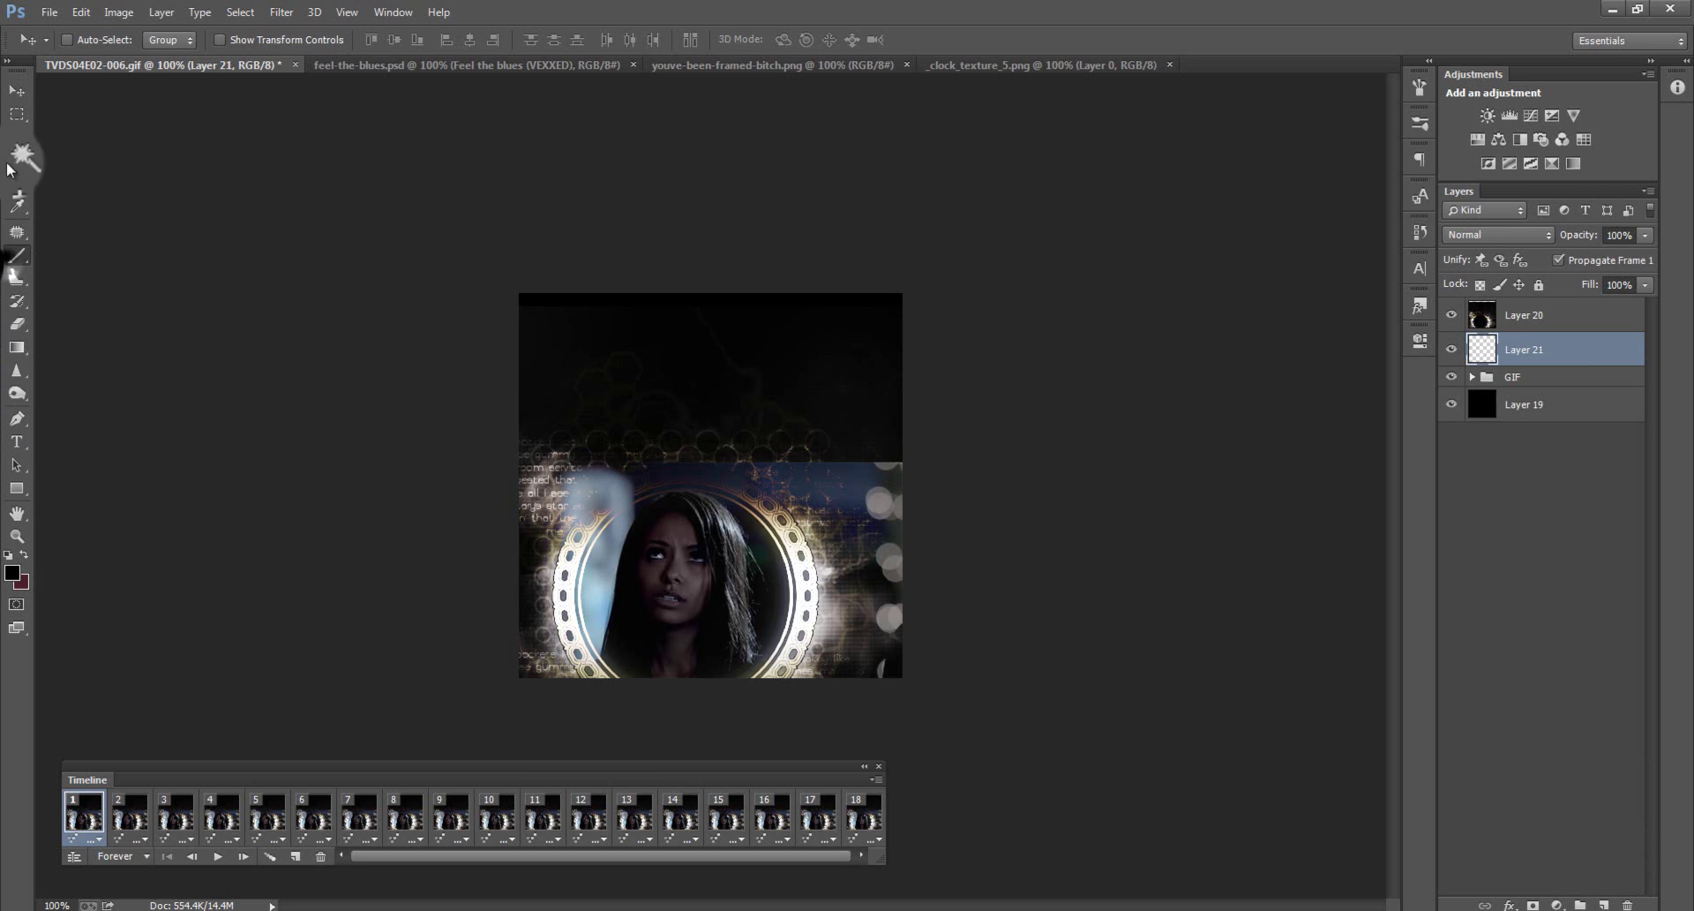
key(b)
click(87, 41)
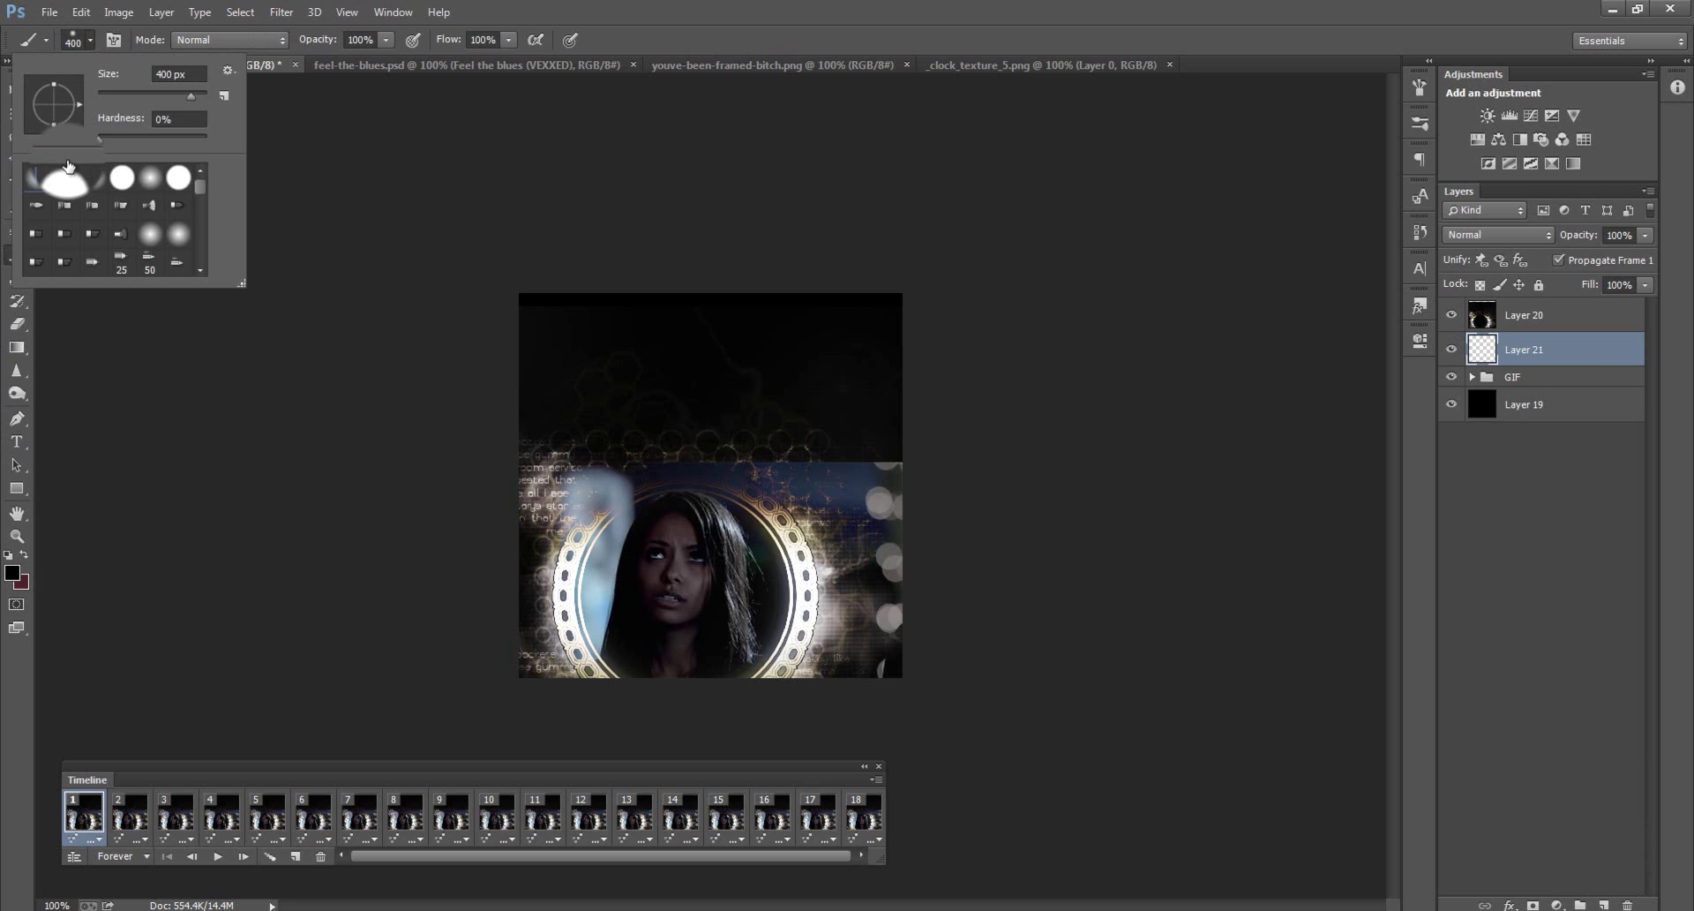
click(39, 179)
click(154, 417)
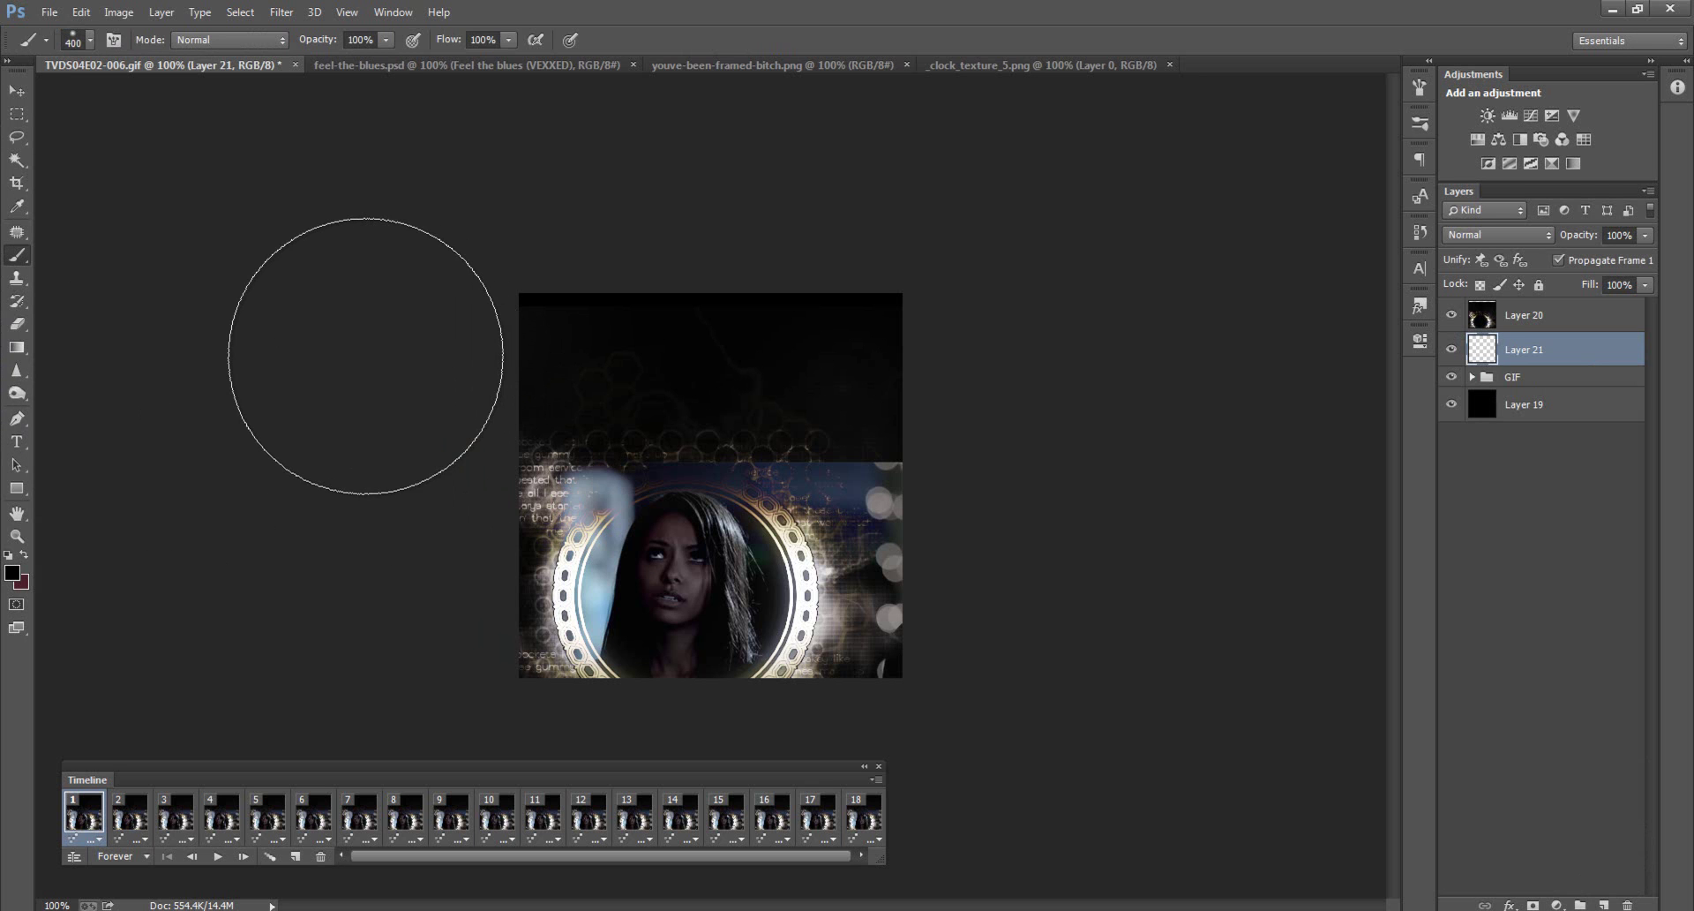
key(bracketleft)
key(bracketleft)
key(bracketleft)
key(bracketleft)
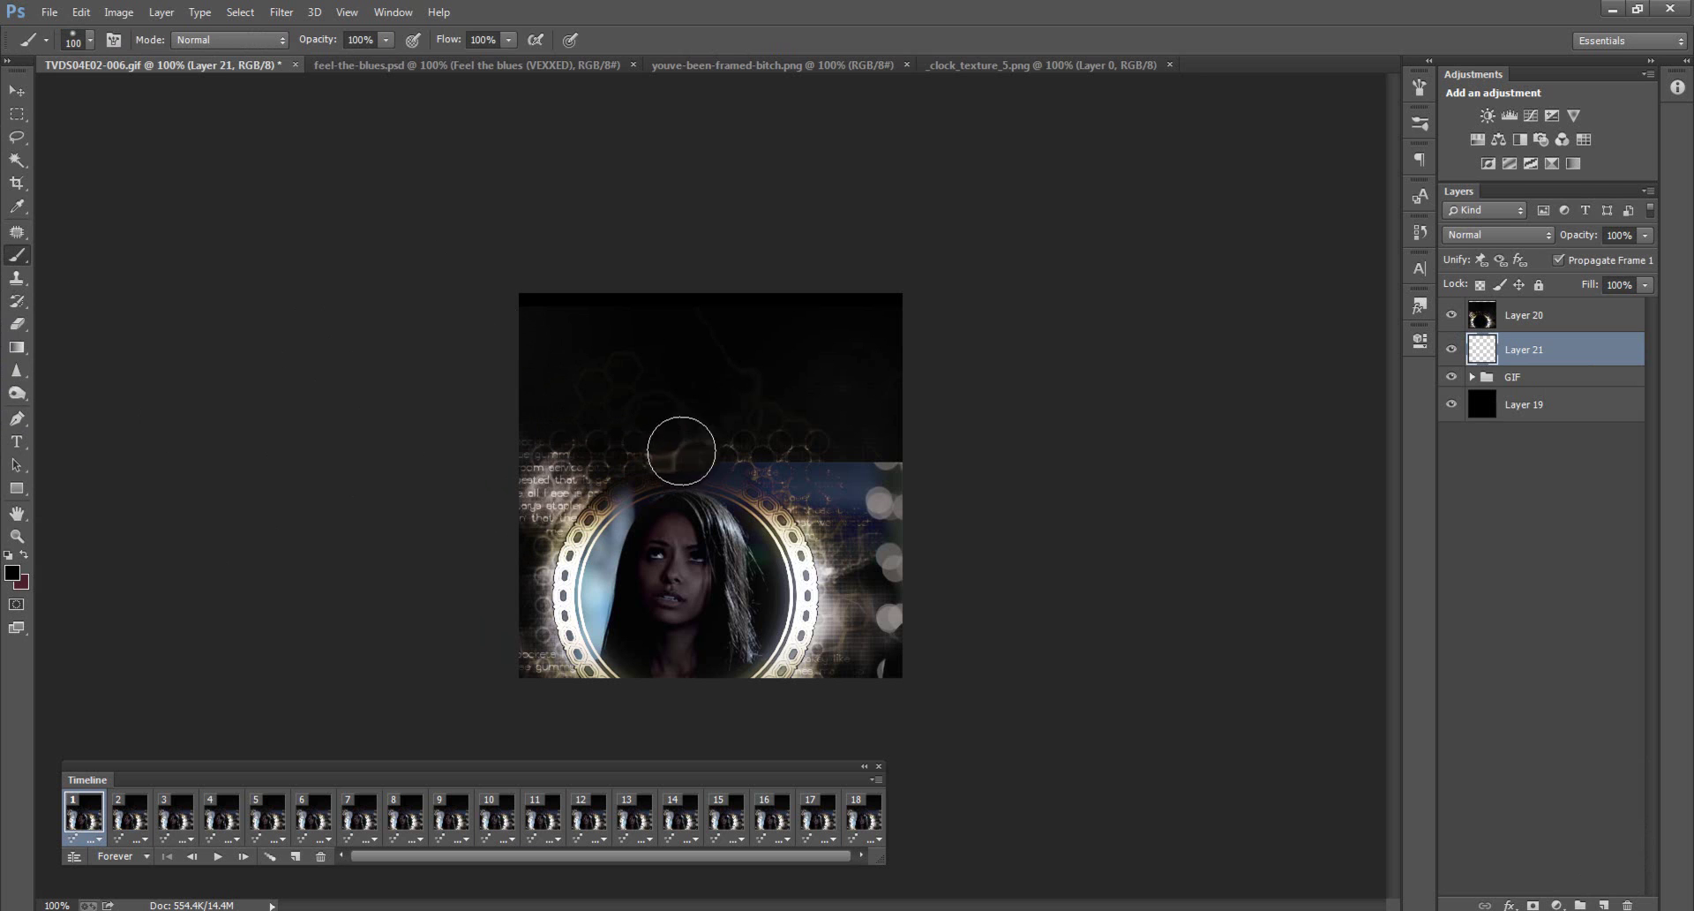
Step: Paint black over the blue areas right and left of the ring, undoing the upper-left dab
mouse_move(726, 459)
mouse_down()
mouse_move(809, 522)
mouse_move(841, 601)
mouse_move(829, 691)
mouse_move(829, 406)
mouse_move(881, 612)
mouse_move(862, 496)
mouse_up()
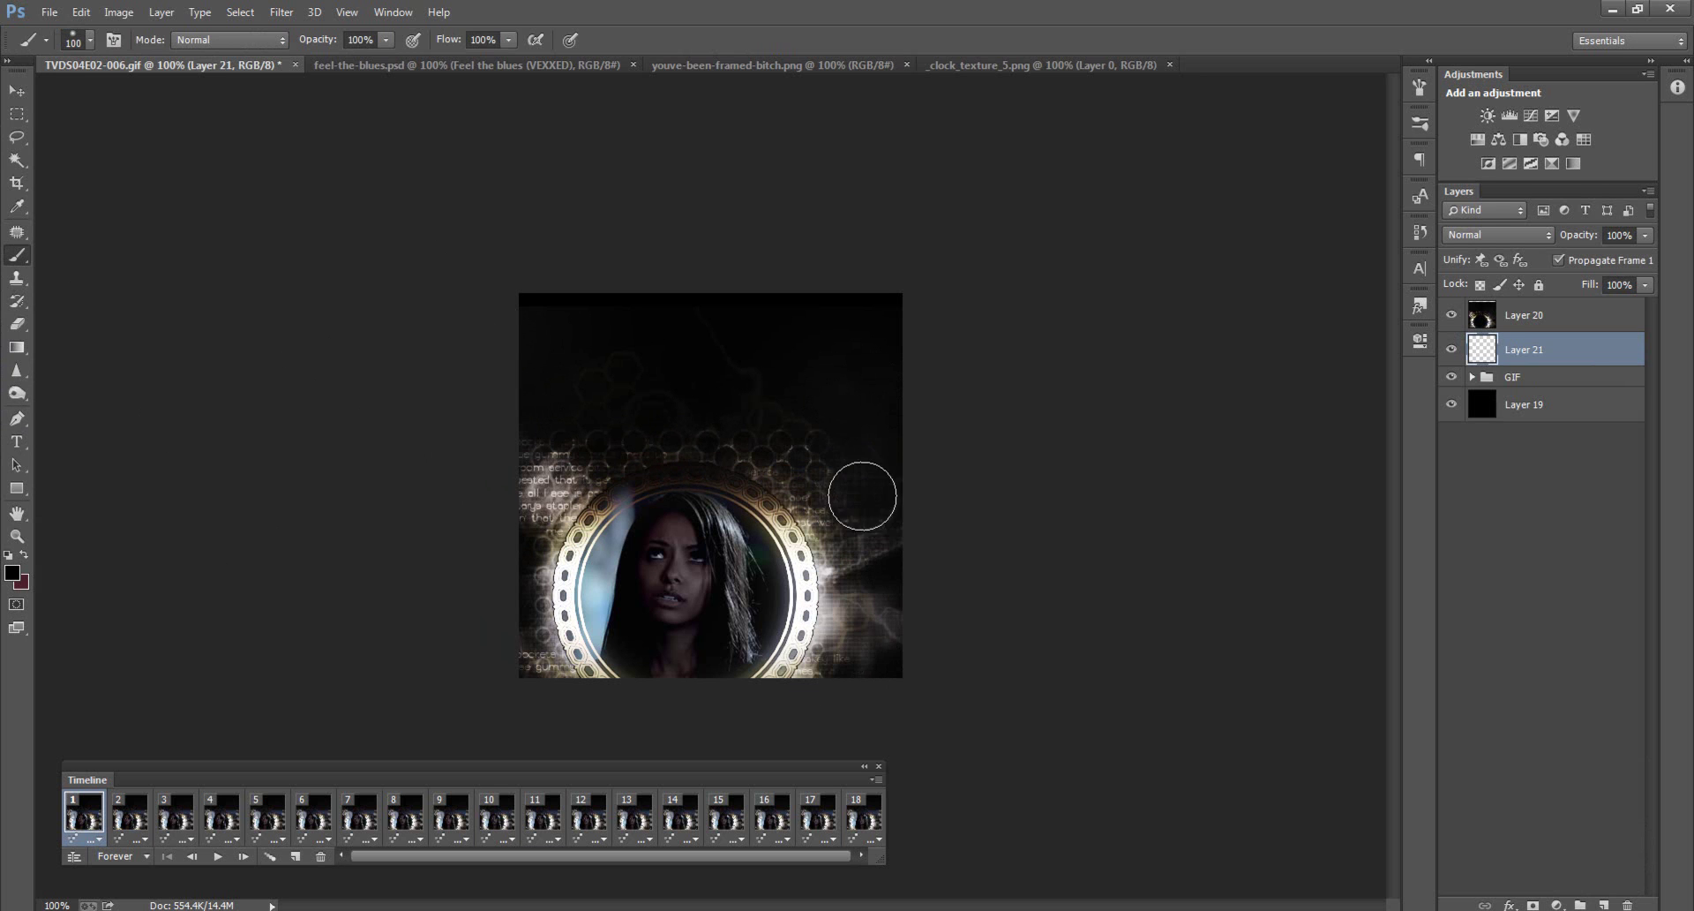
mouse_move(691, 423)
mouse_down()
mouse_move(580, 459)
mouse_move(558, 537)
mouse_move(620, 452)
mouse_move(549, 505)
mouse_move(543, 627)
mouse_move(539, 527)
mouse_move(549, 515)
mouse_move(540, 625)
mouse_move(582, 686)
mouse_move(561, 676)
mouse_move(533, 424)
mouse_up()
key(ctrl+z)
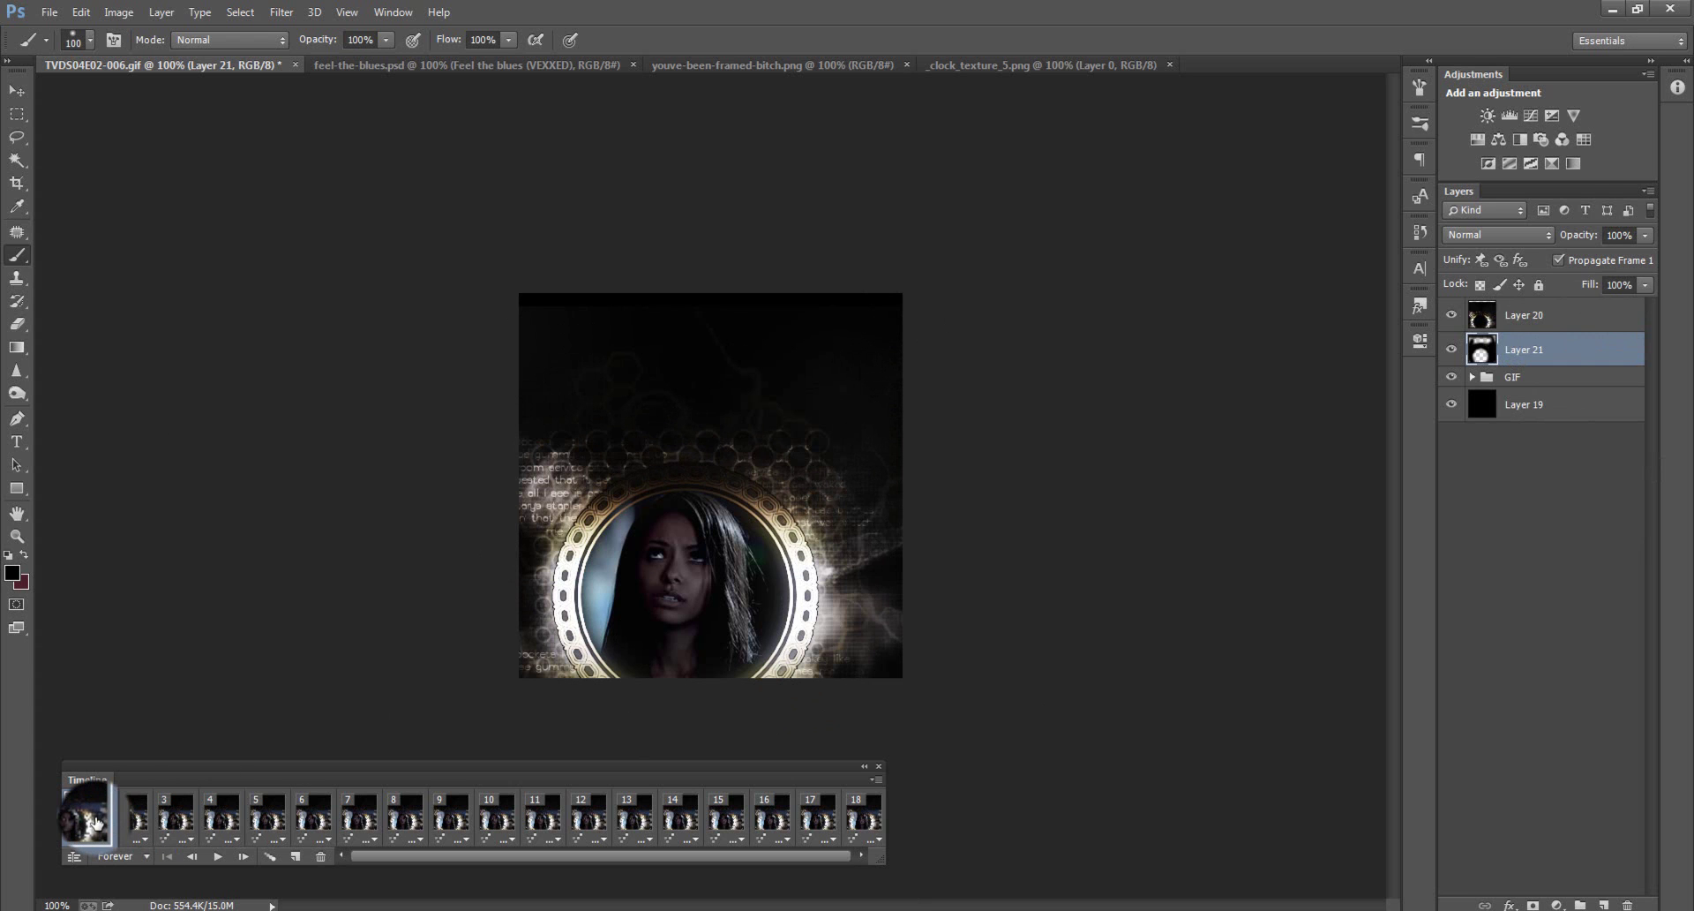
drag(95, 819, 76, 812)
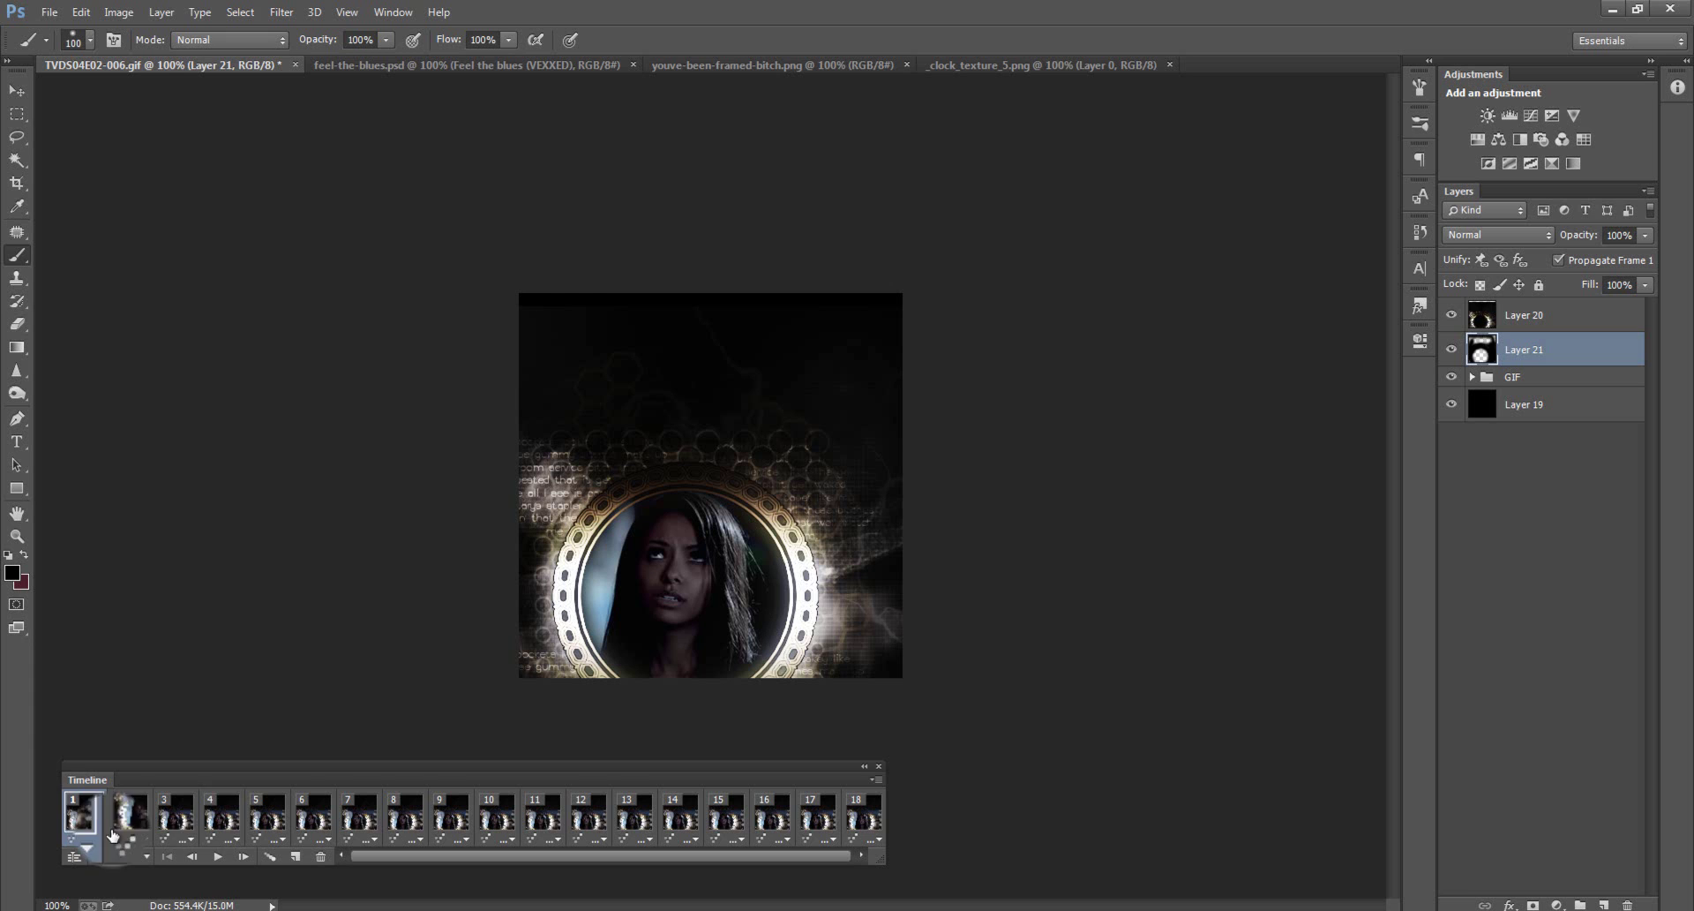
drag(115, 805, 88, 817)
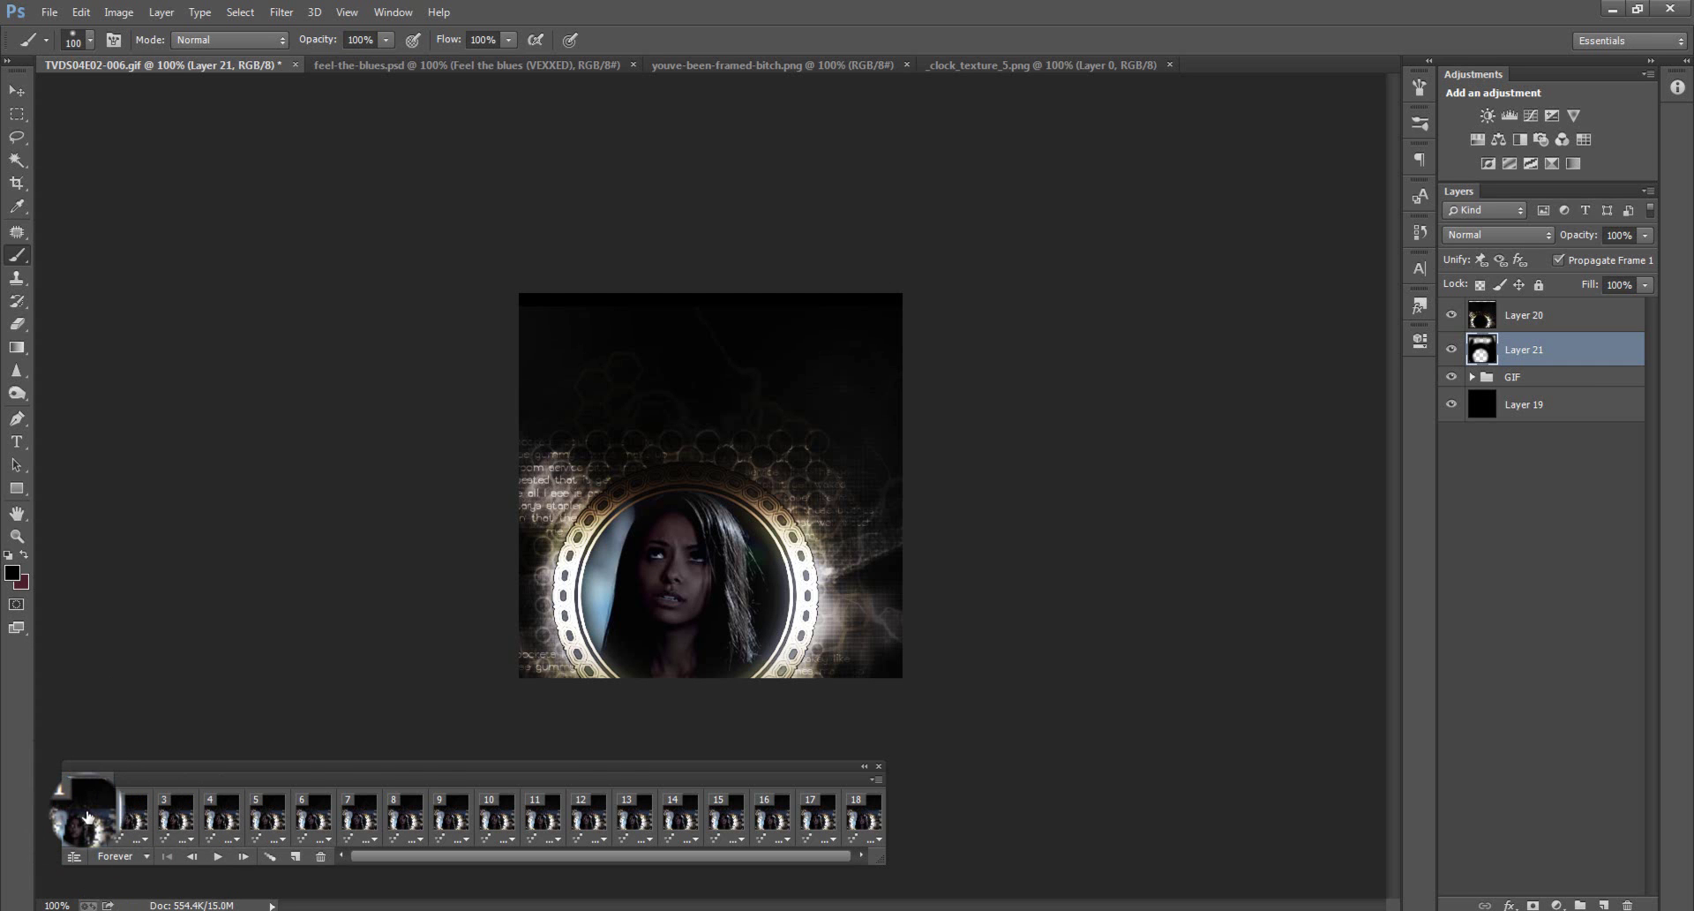
drag(87, 817, 87, 816)
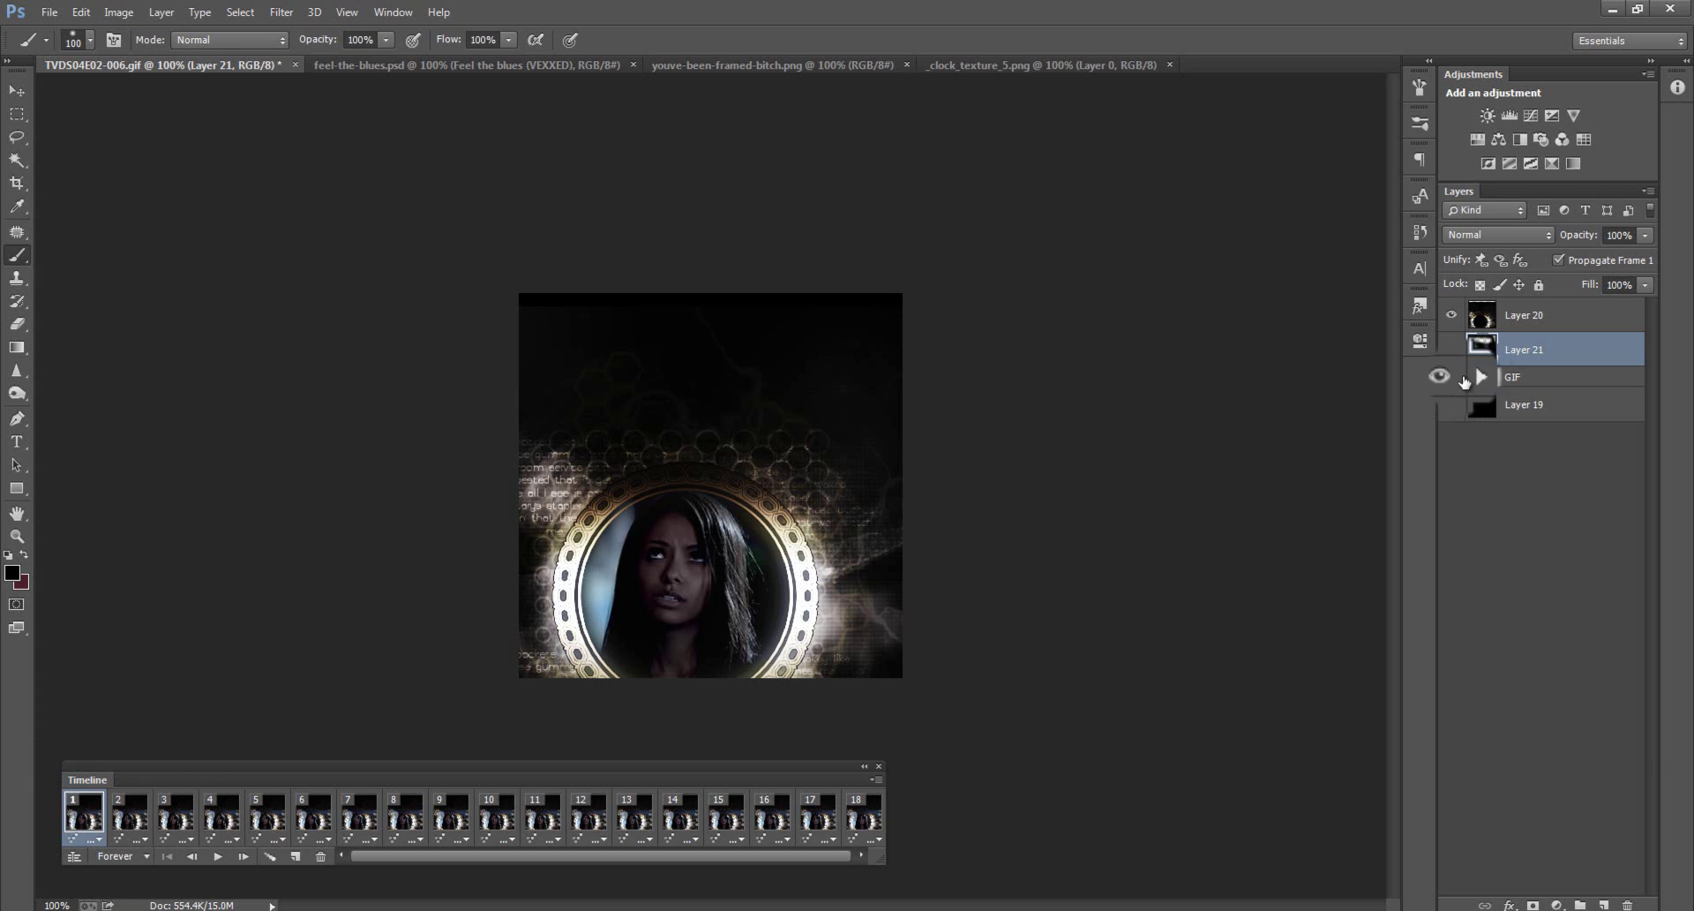
click(1474, 377)
click(1525, 432)
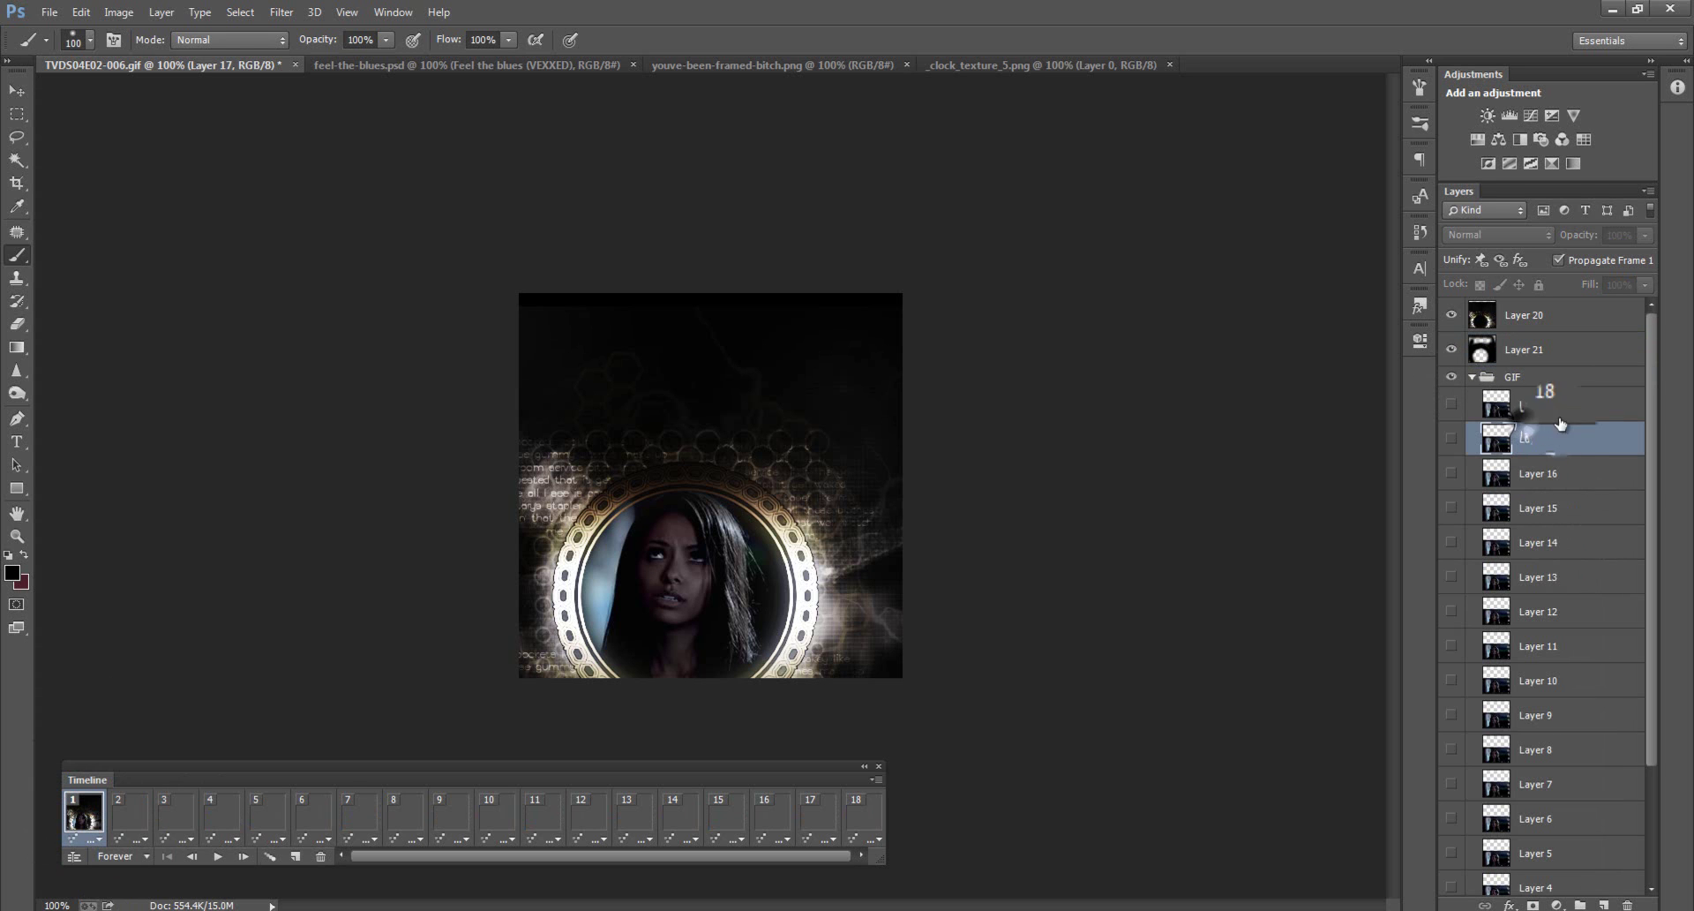
click(1550, 406)
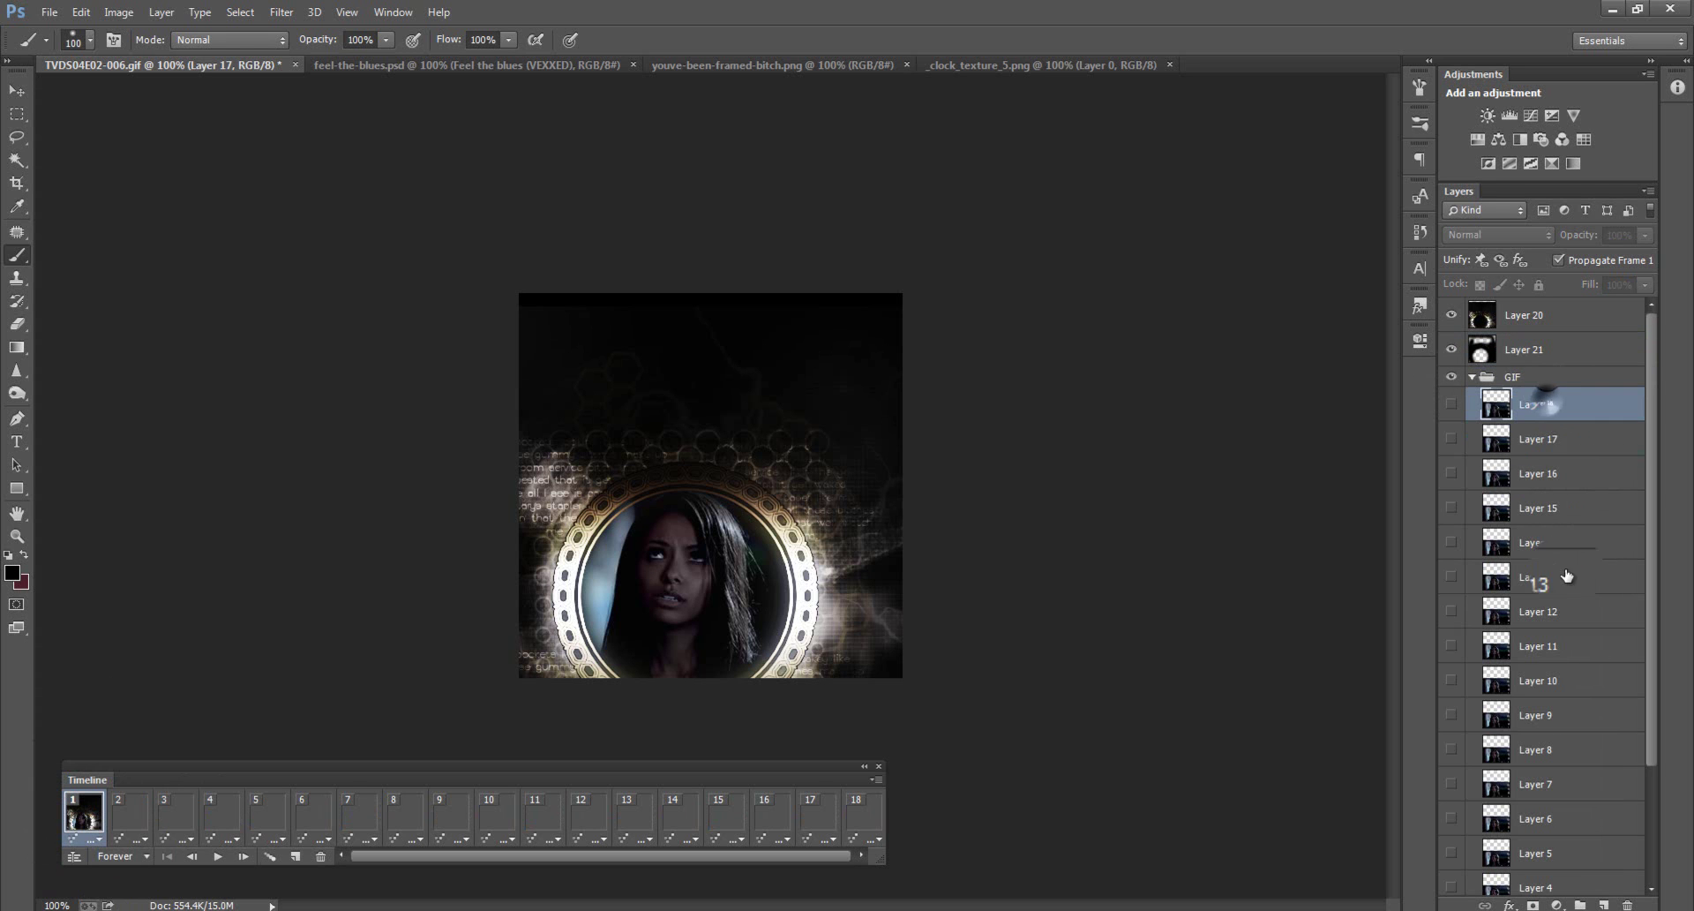
click(1472, 379)
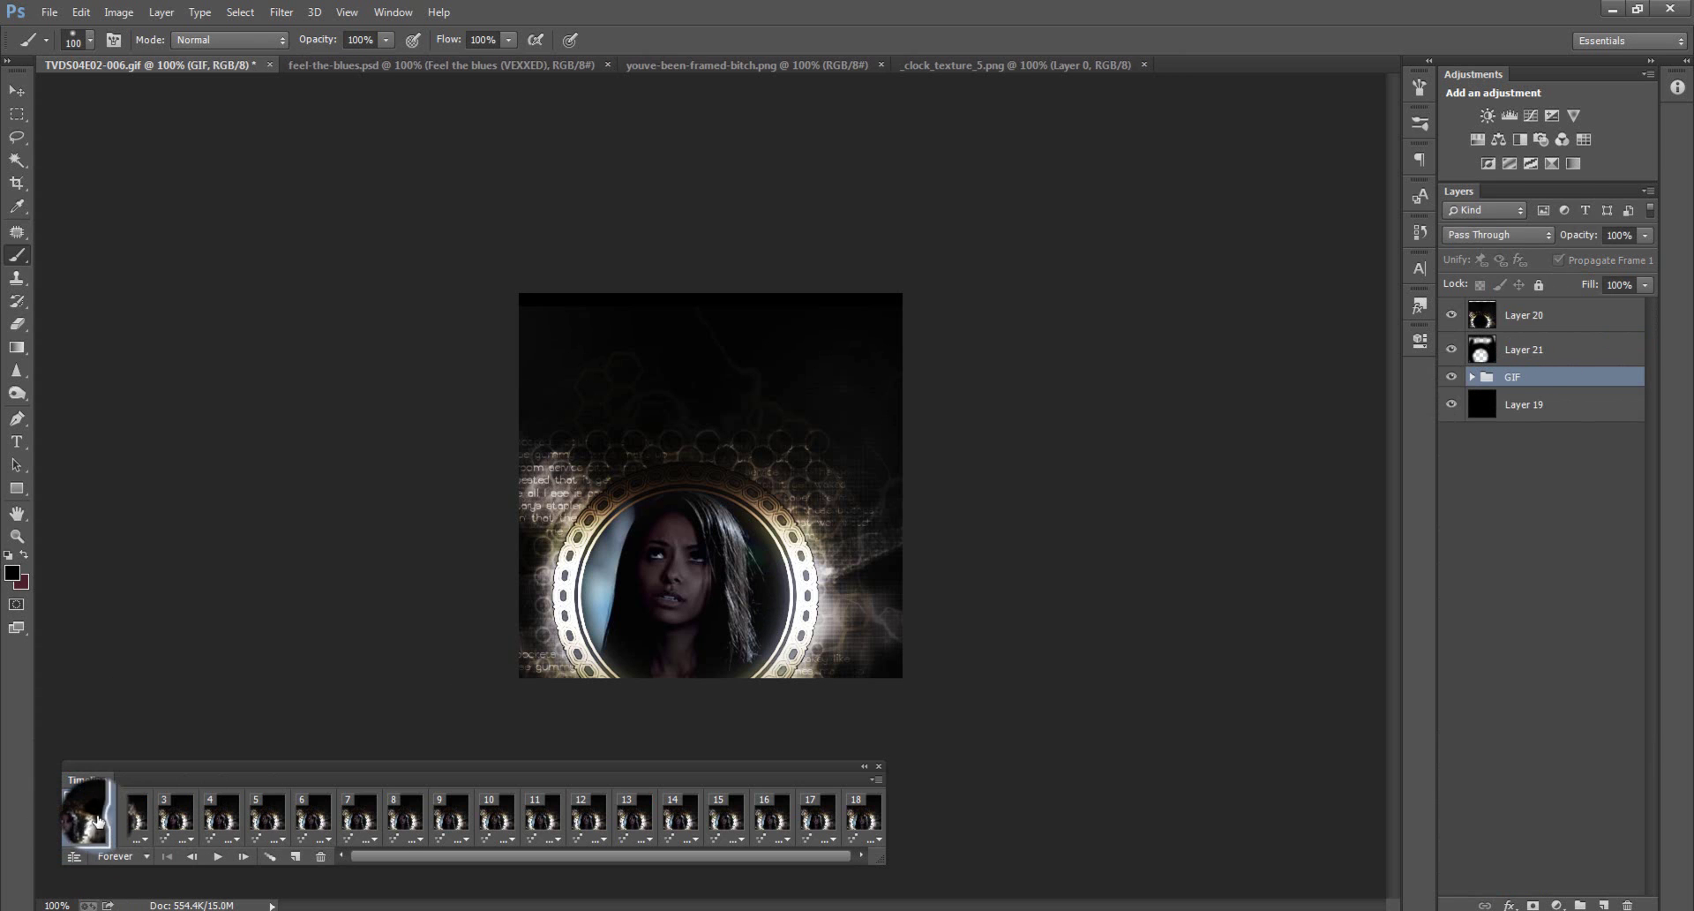
Step: Shift Layer 20's ring about 47 px left in animation frame 7
click(359, 813)
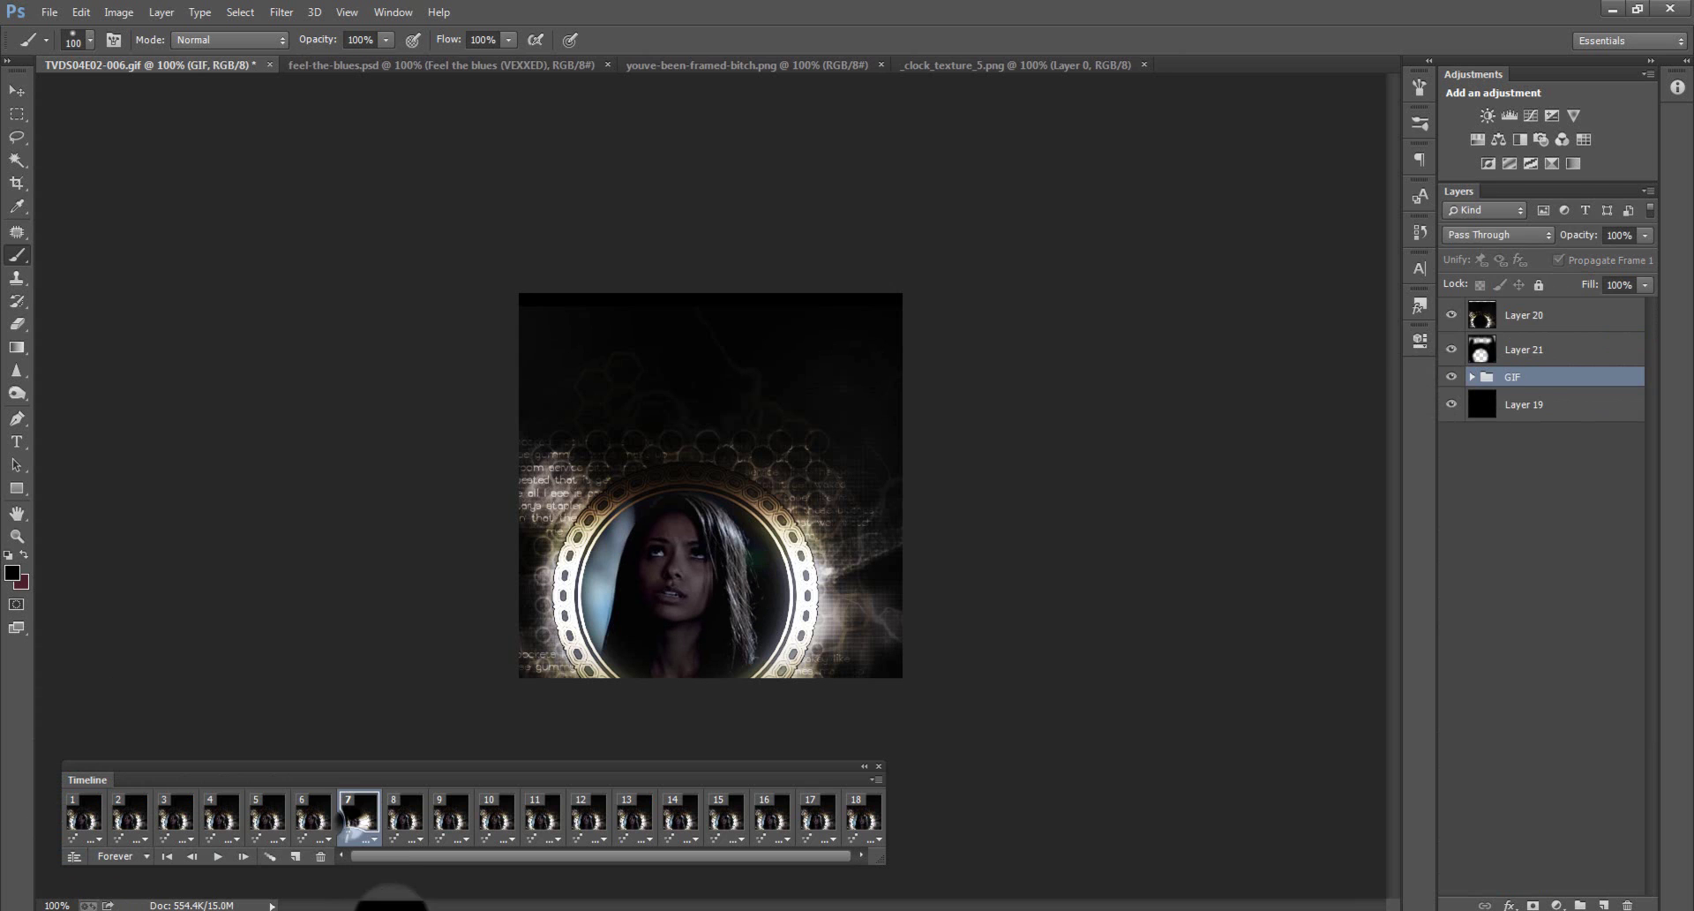
click(1501, 320)
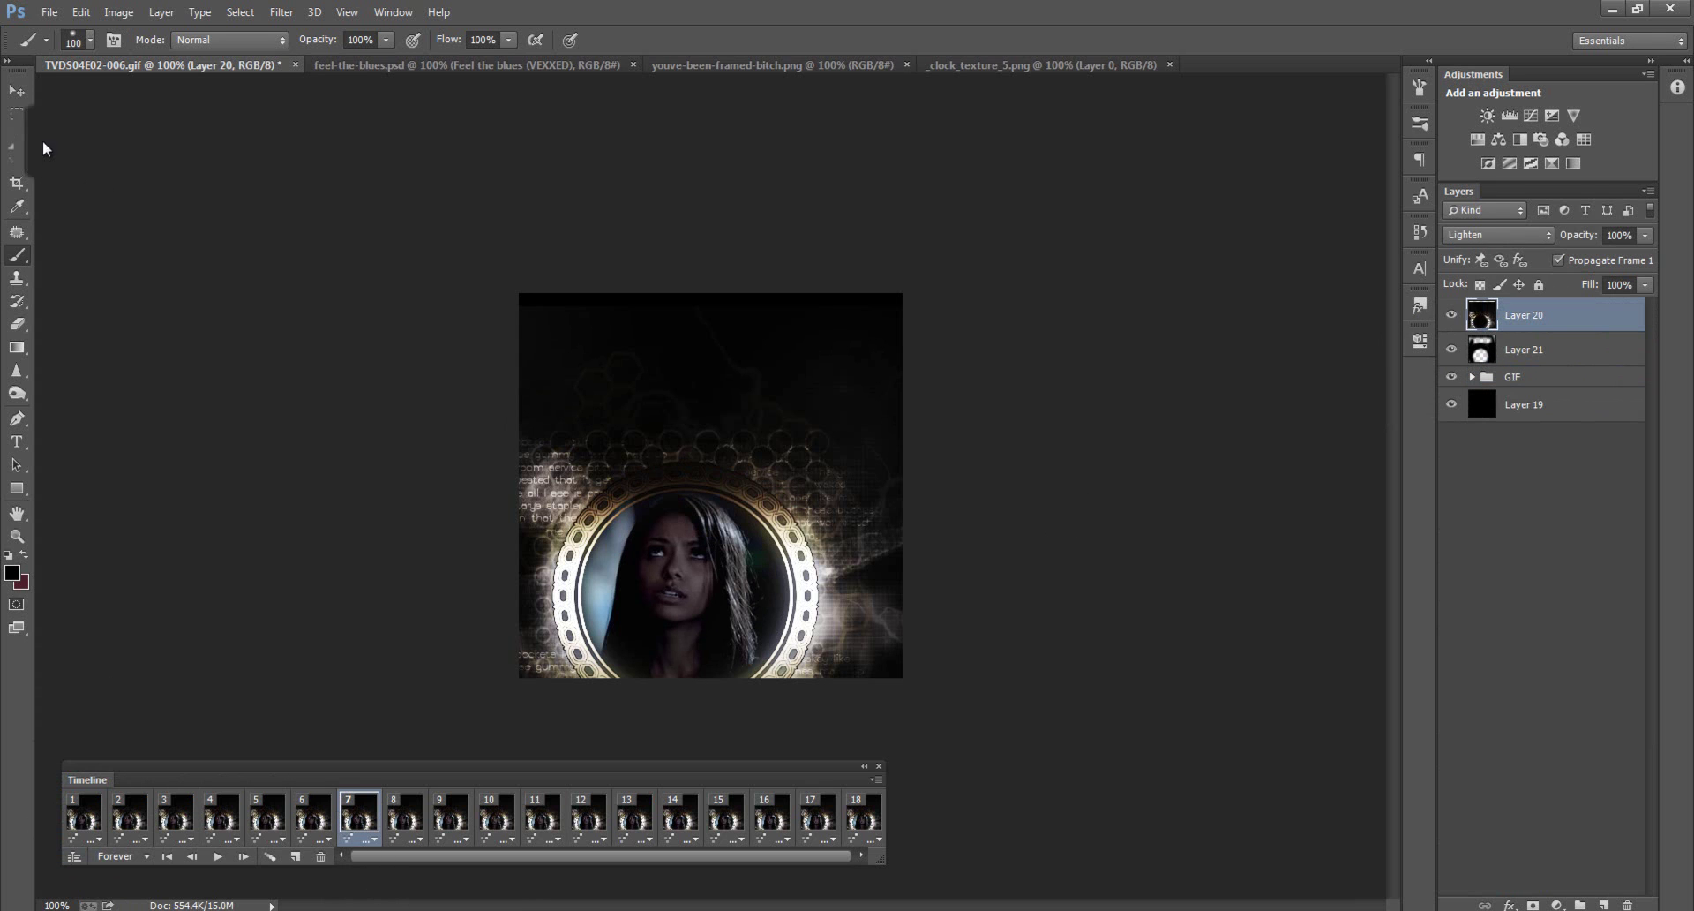
click(19, 95)
drag(702, 350, 661, 358)
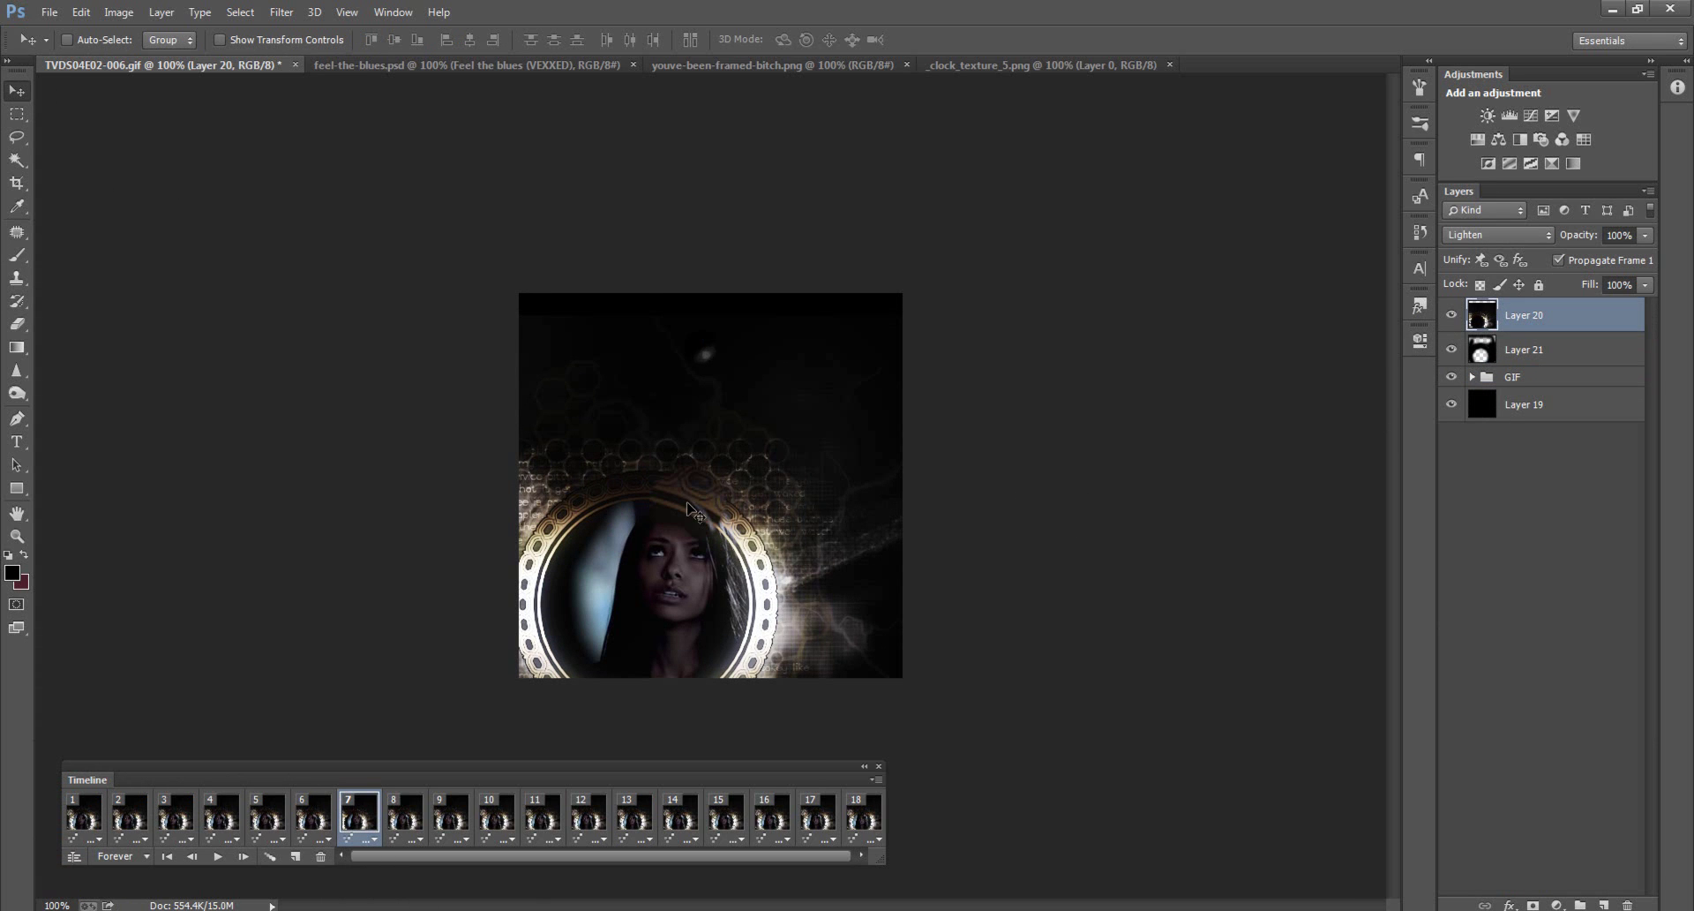
Step: Compare frame 7 with frame 1 in the Timeline, rearranging frames while checking
click(81, 814)
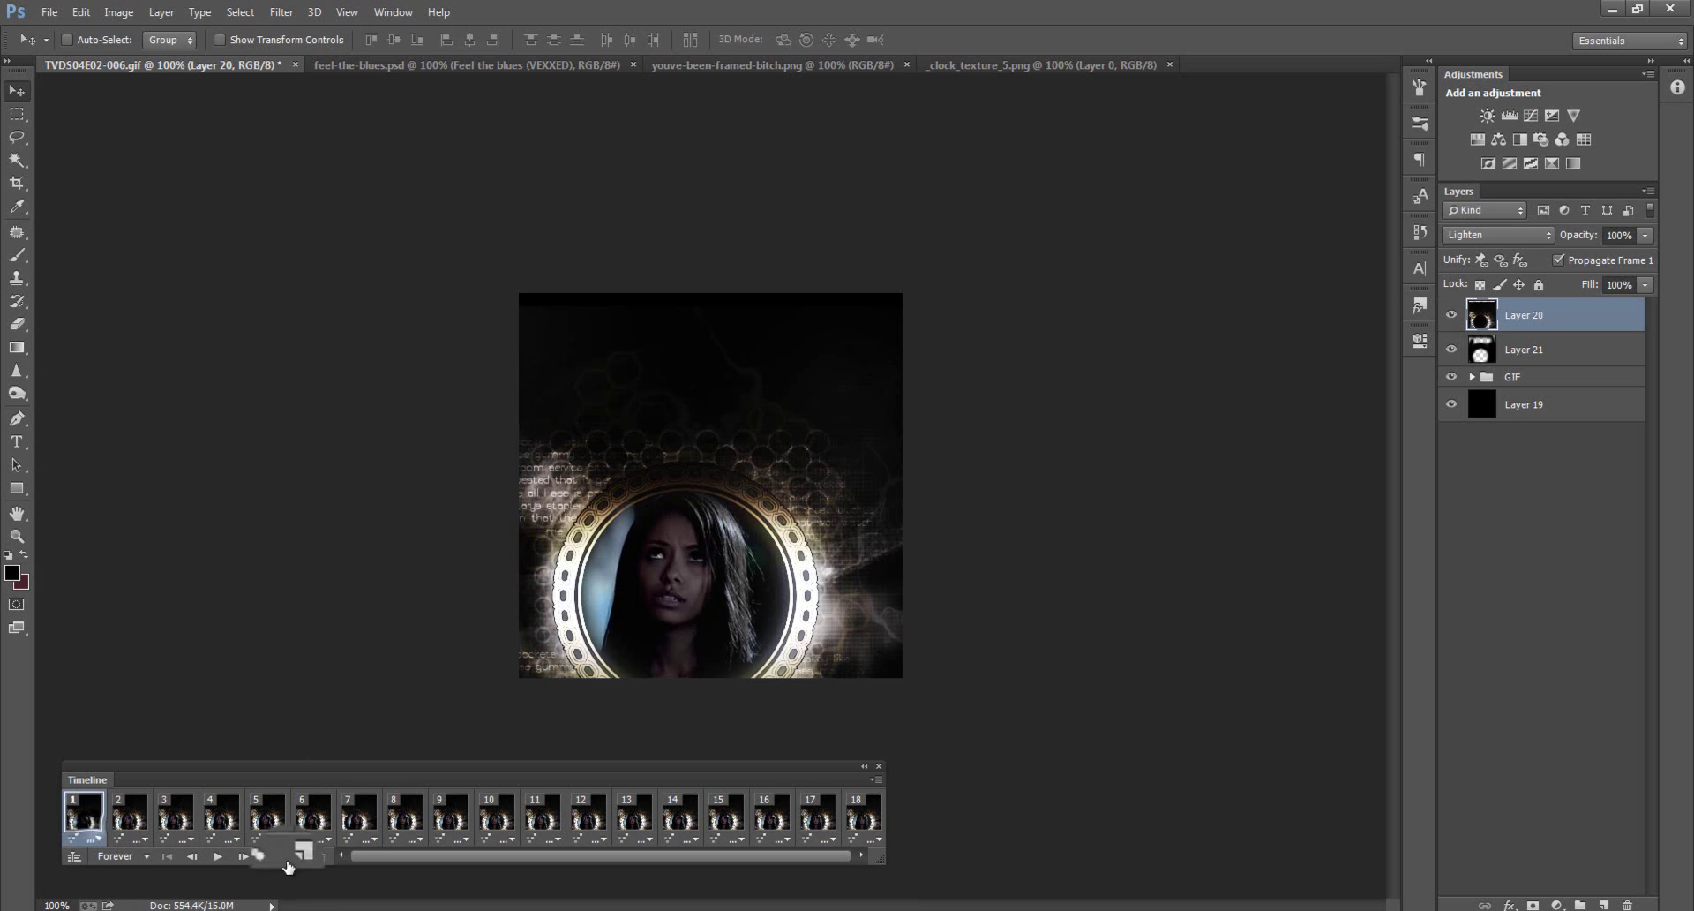
click(353, 816)
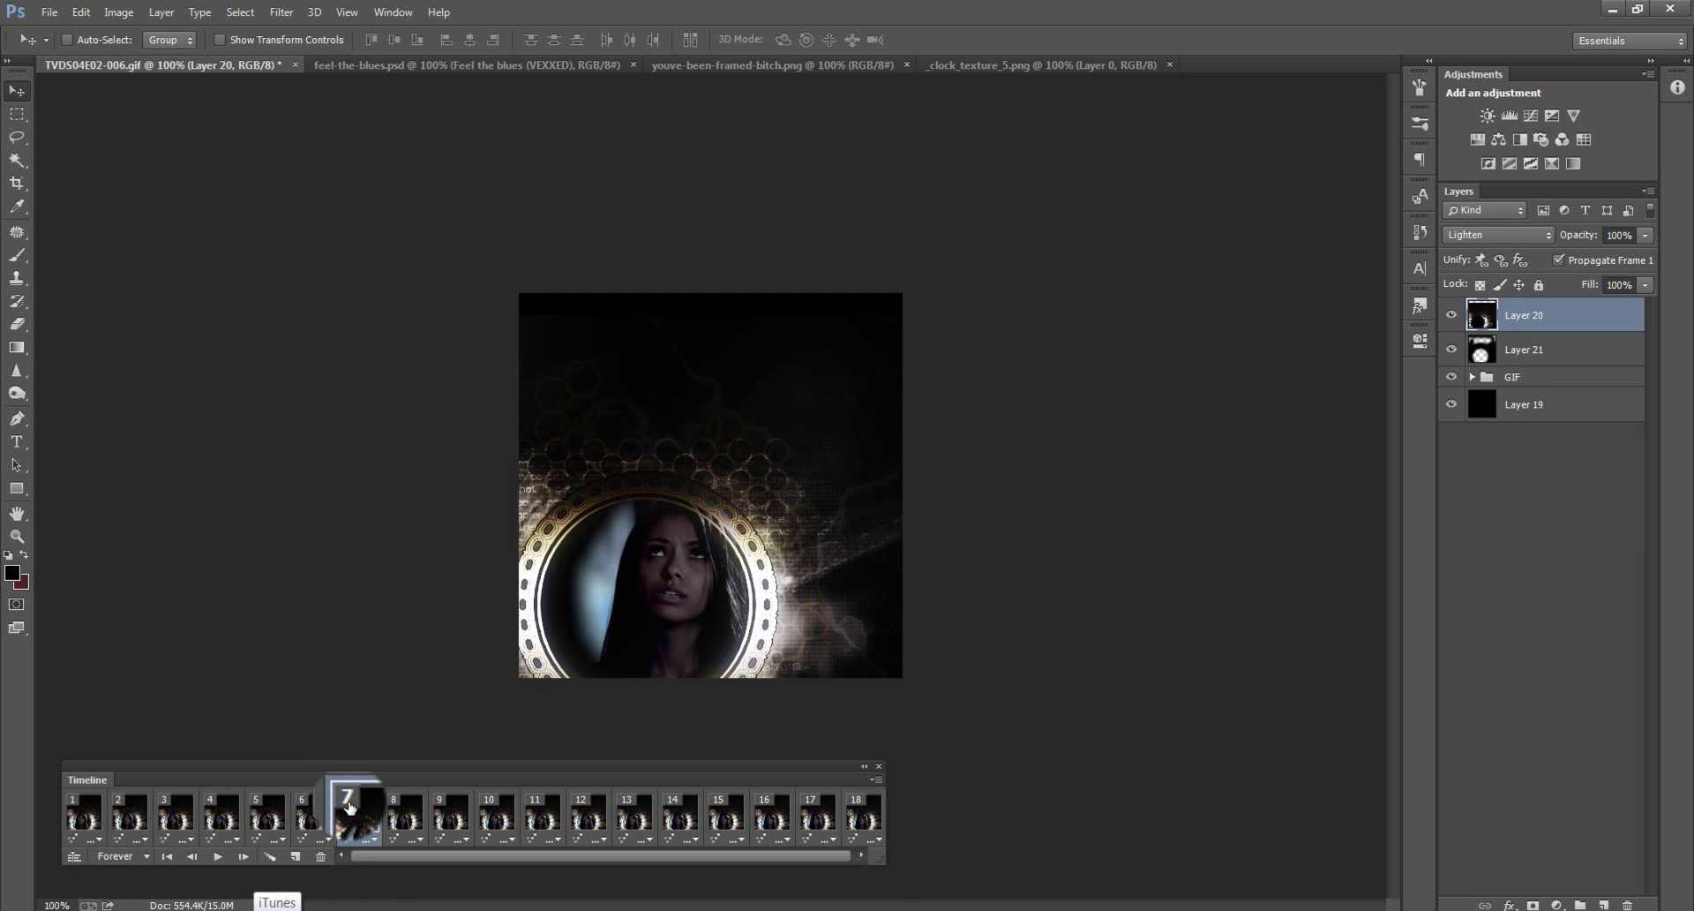
drag(350, 808, 353, 810)
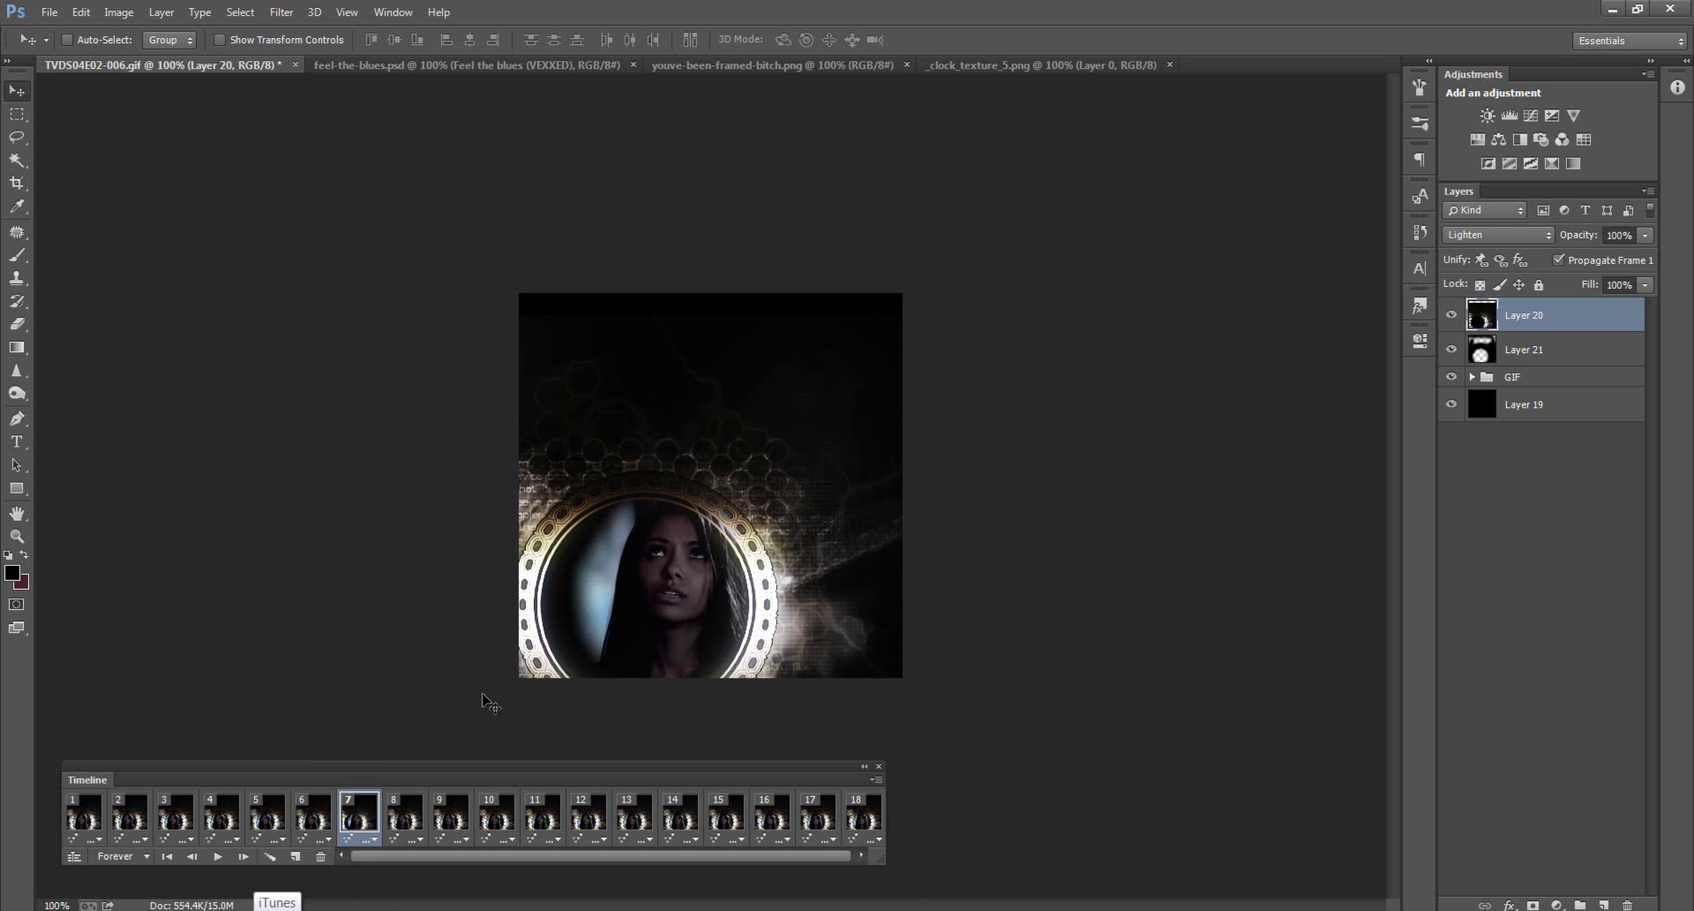
click(83, 812)
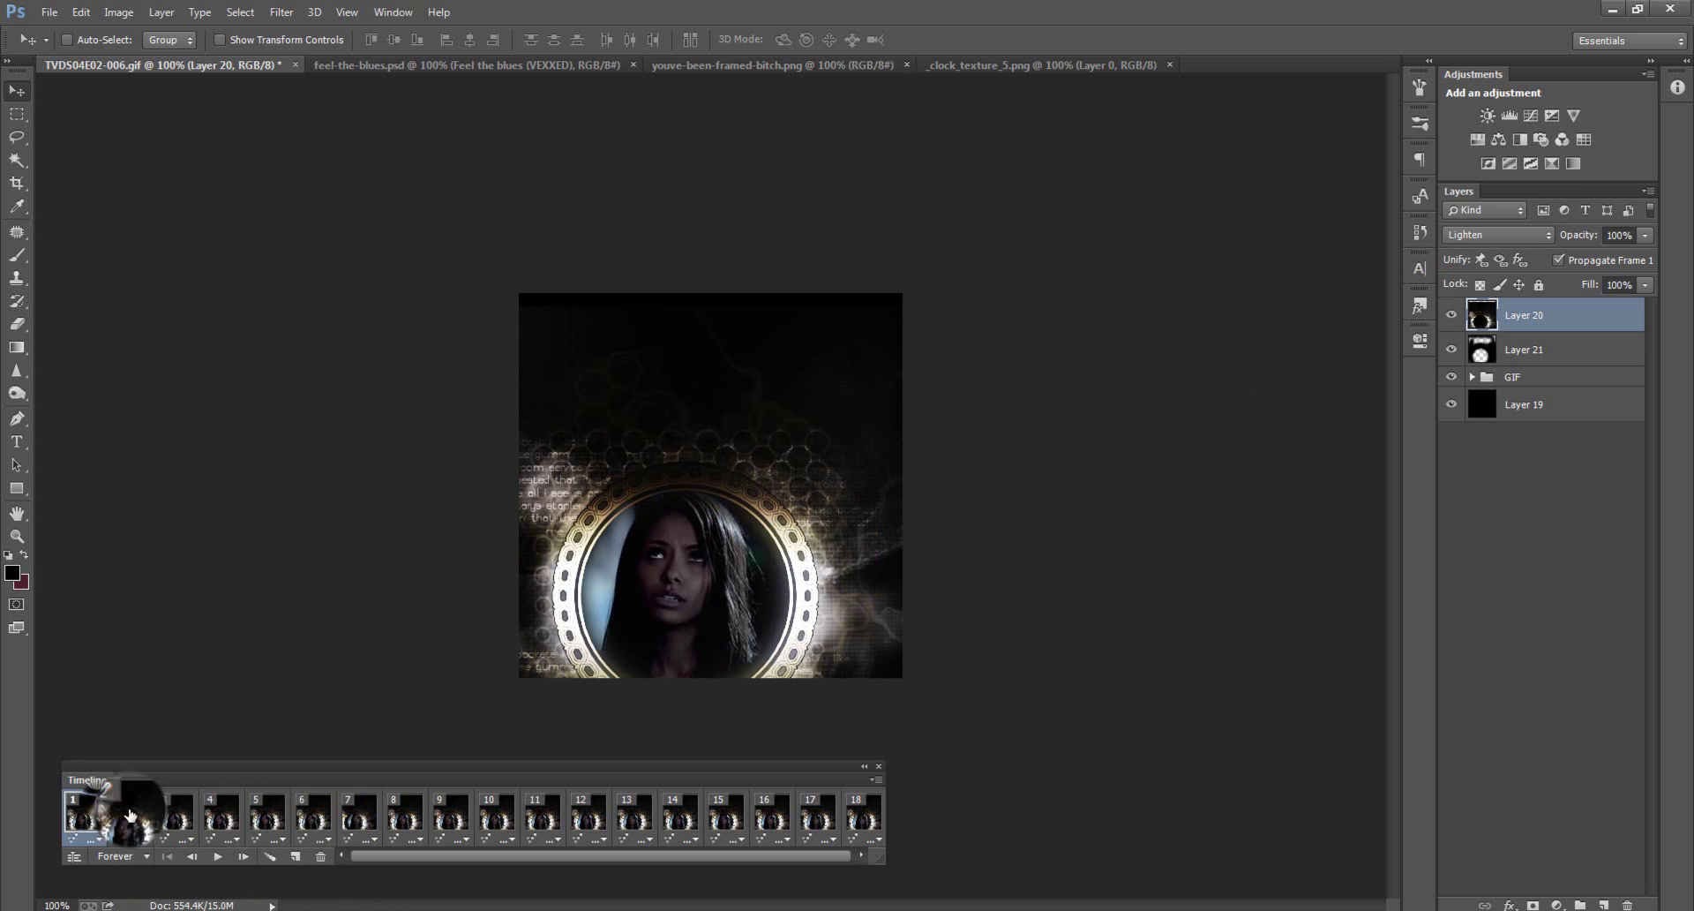
drag(129, 814, 324, 820)
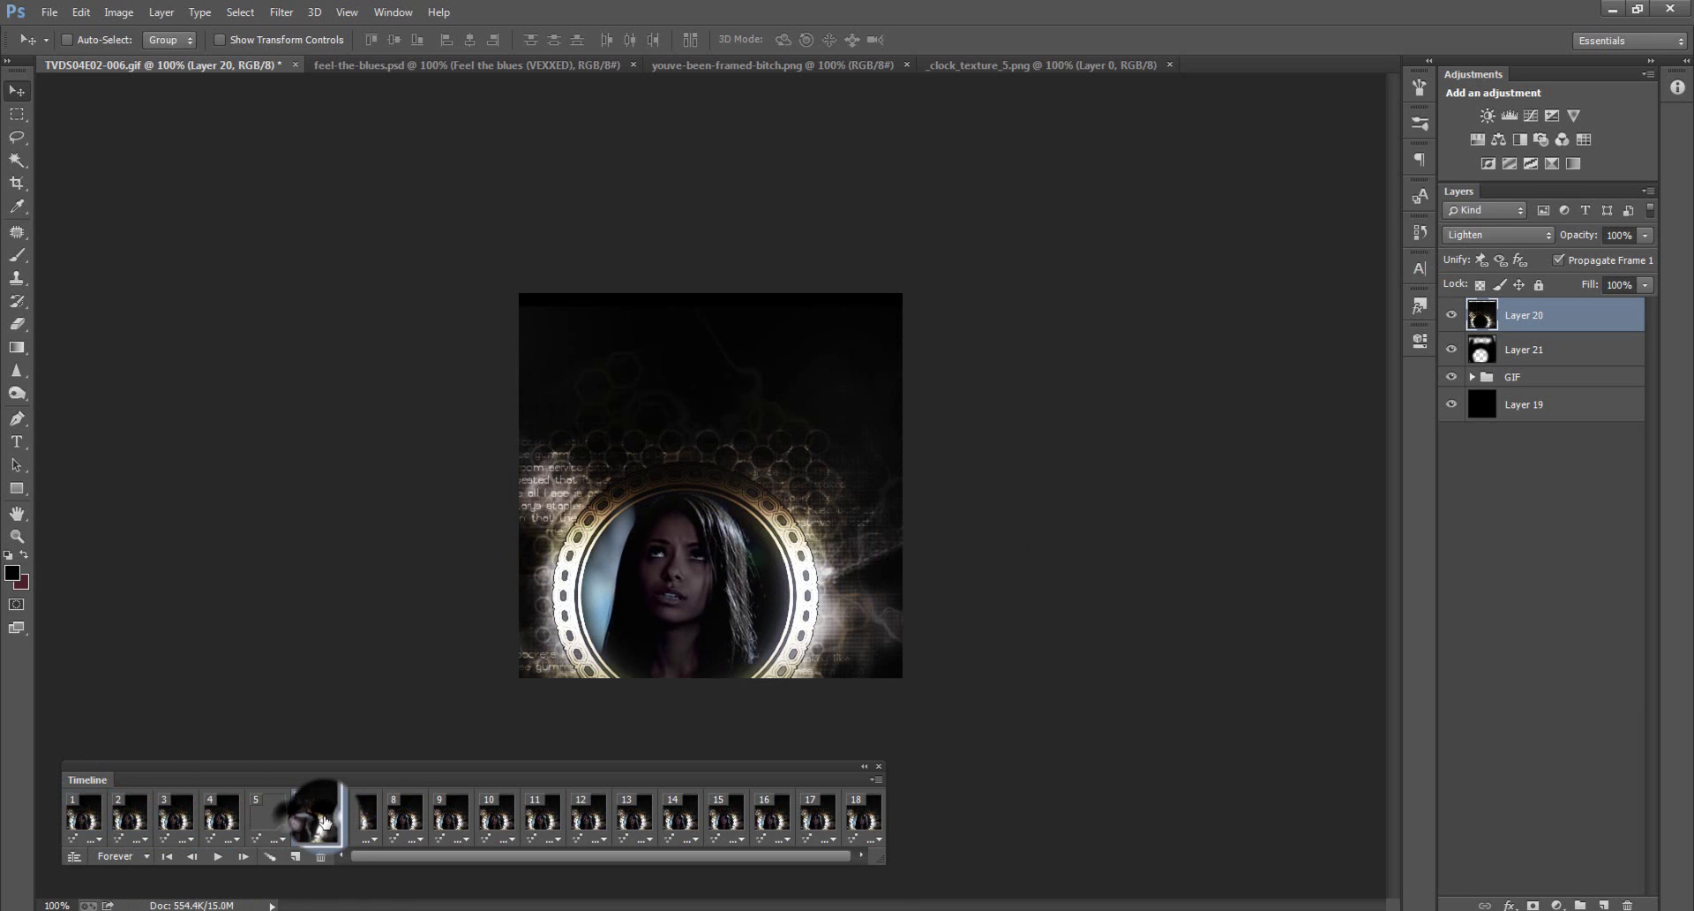
click(351, 817)
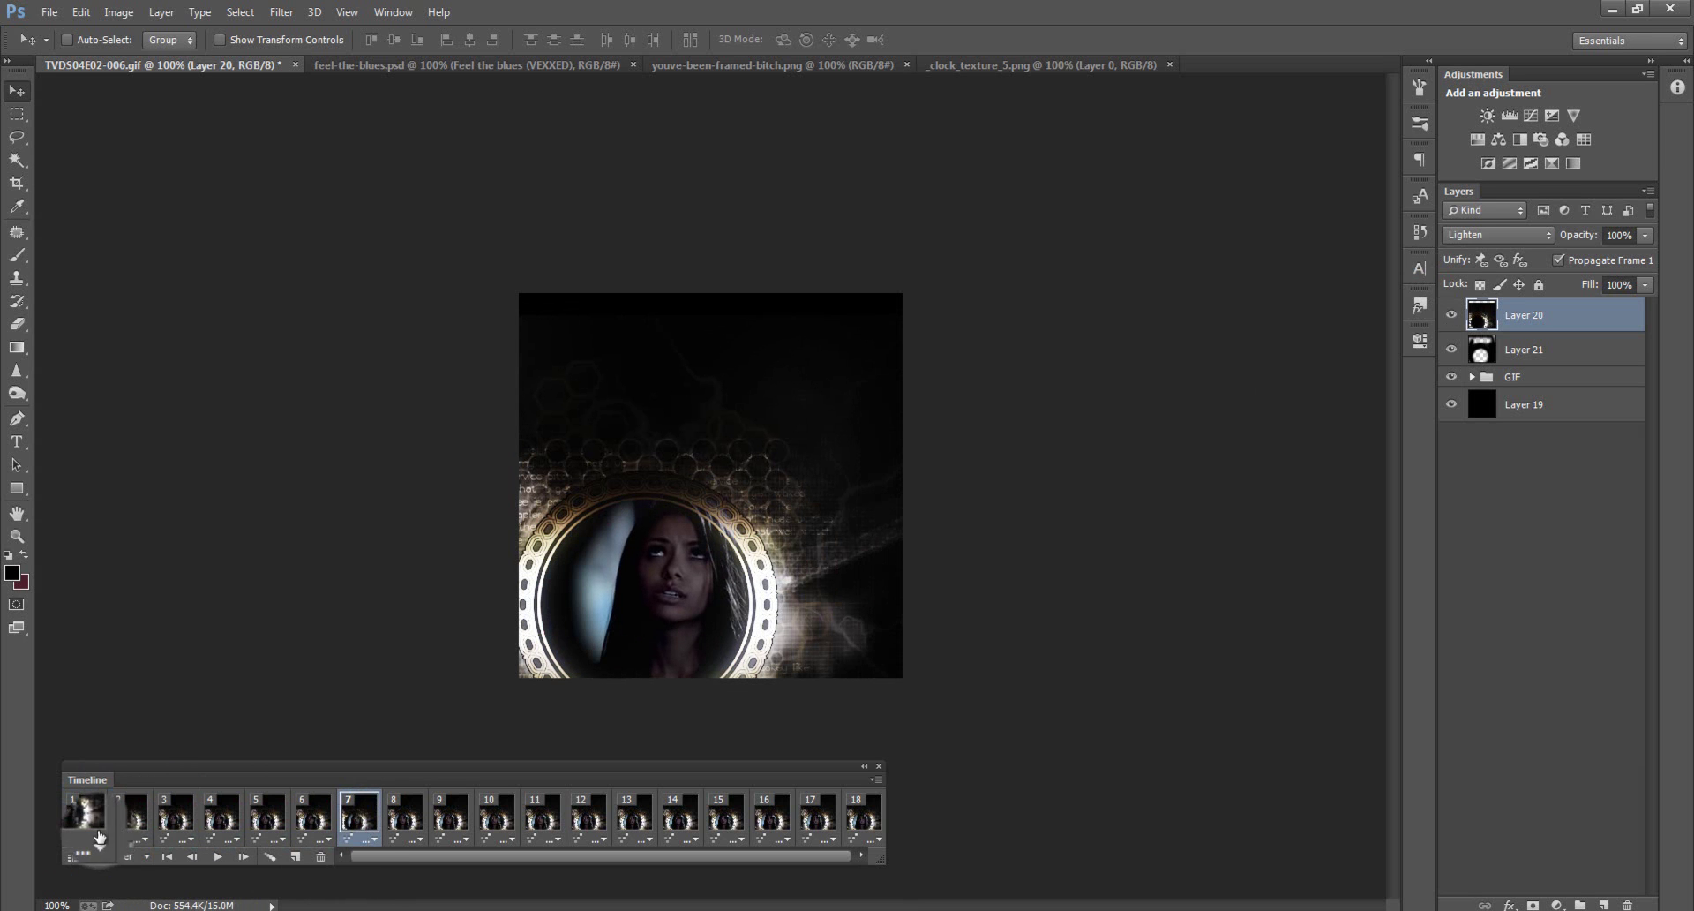
drag(100, 837, 88, 825)
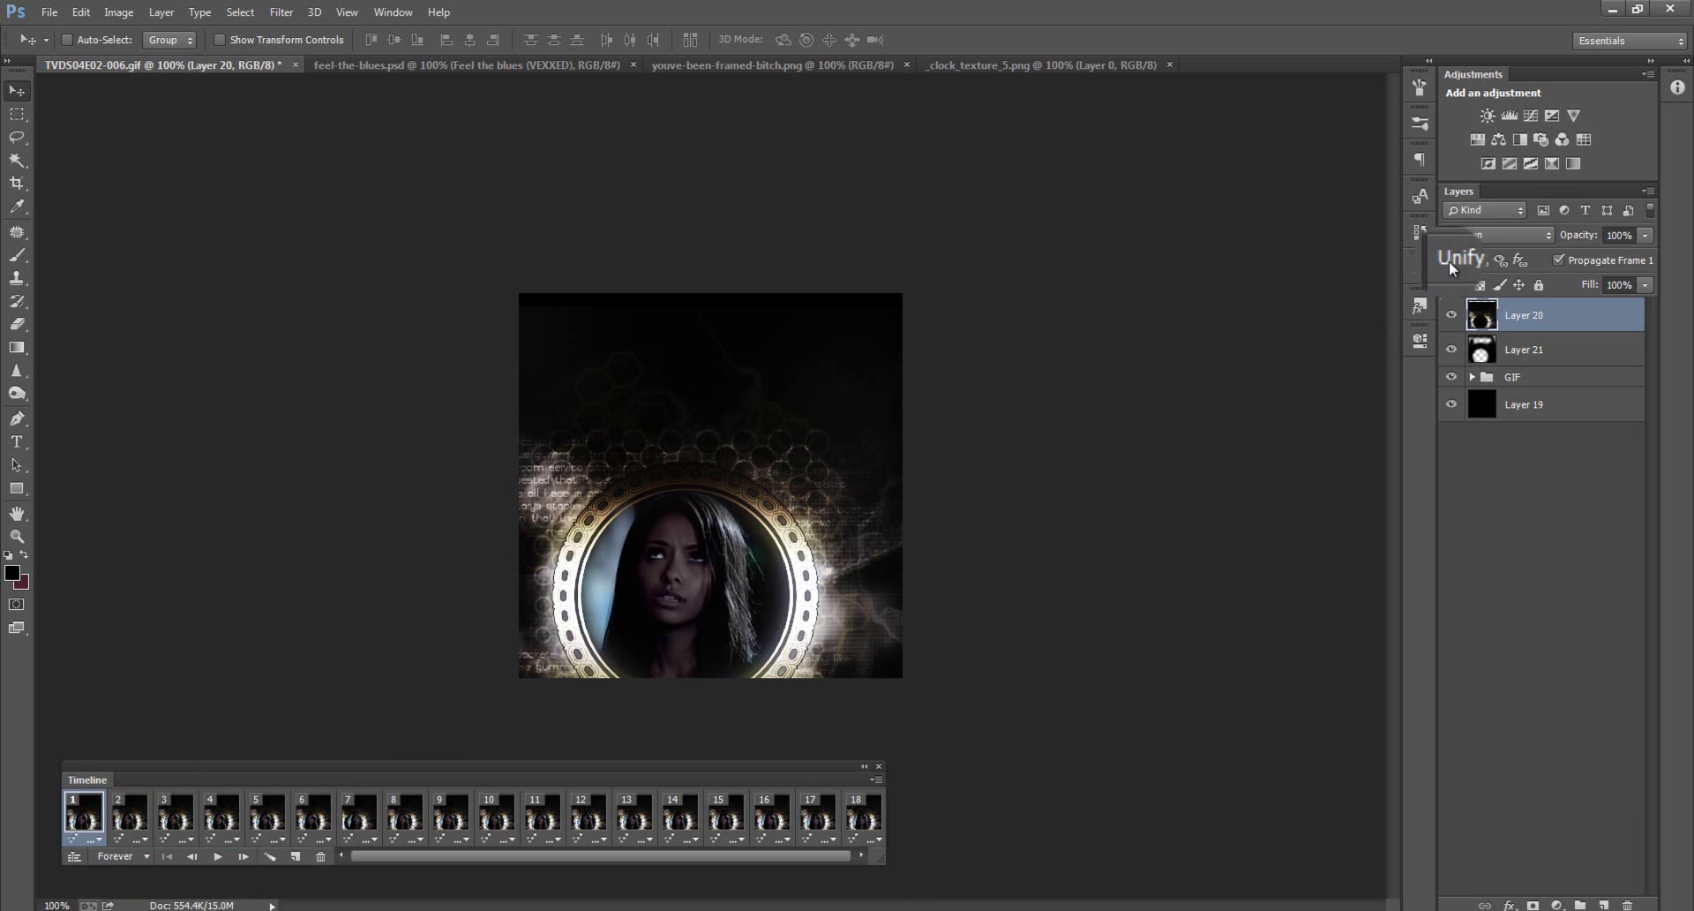
Step: Unify Layer 20's position across all frames, choosing Match to copy the current placement
click(1501, 260)
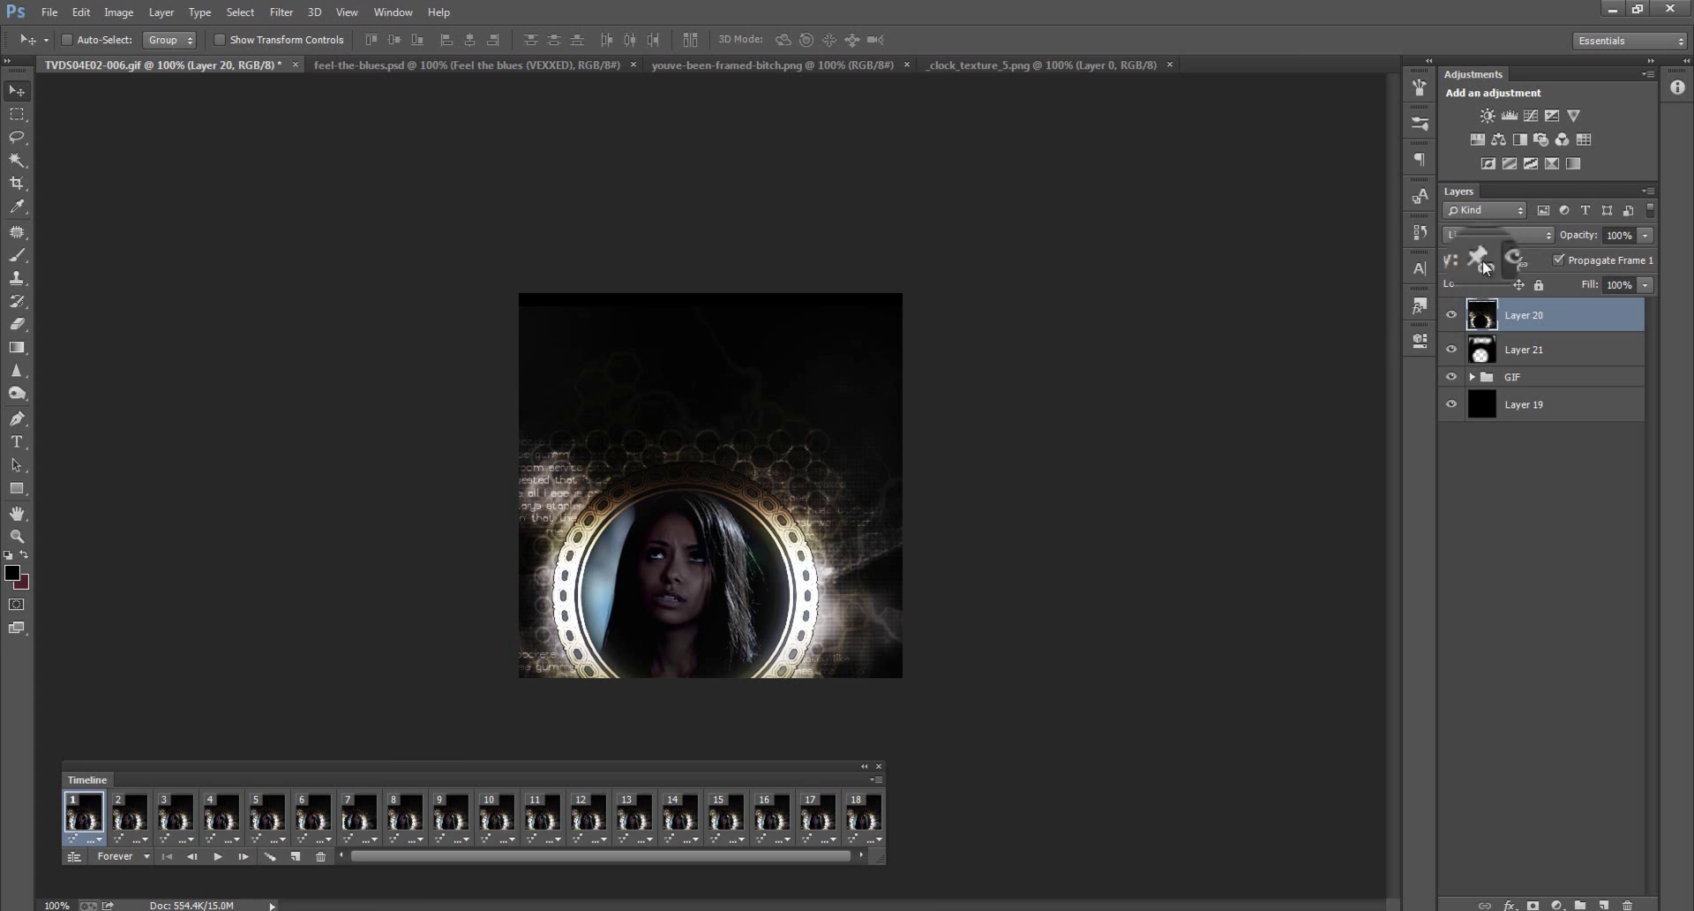
click(1490, 262)
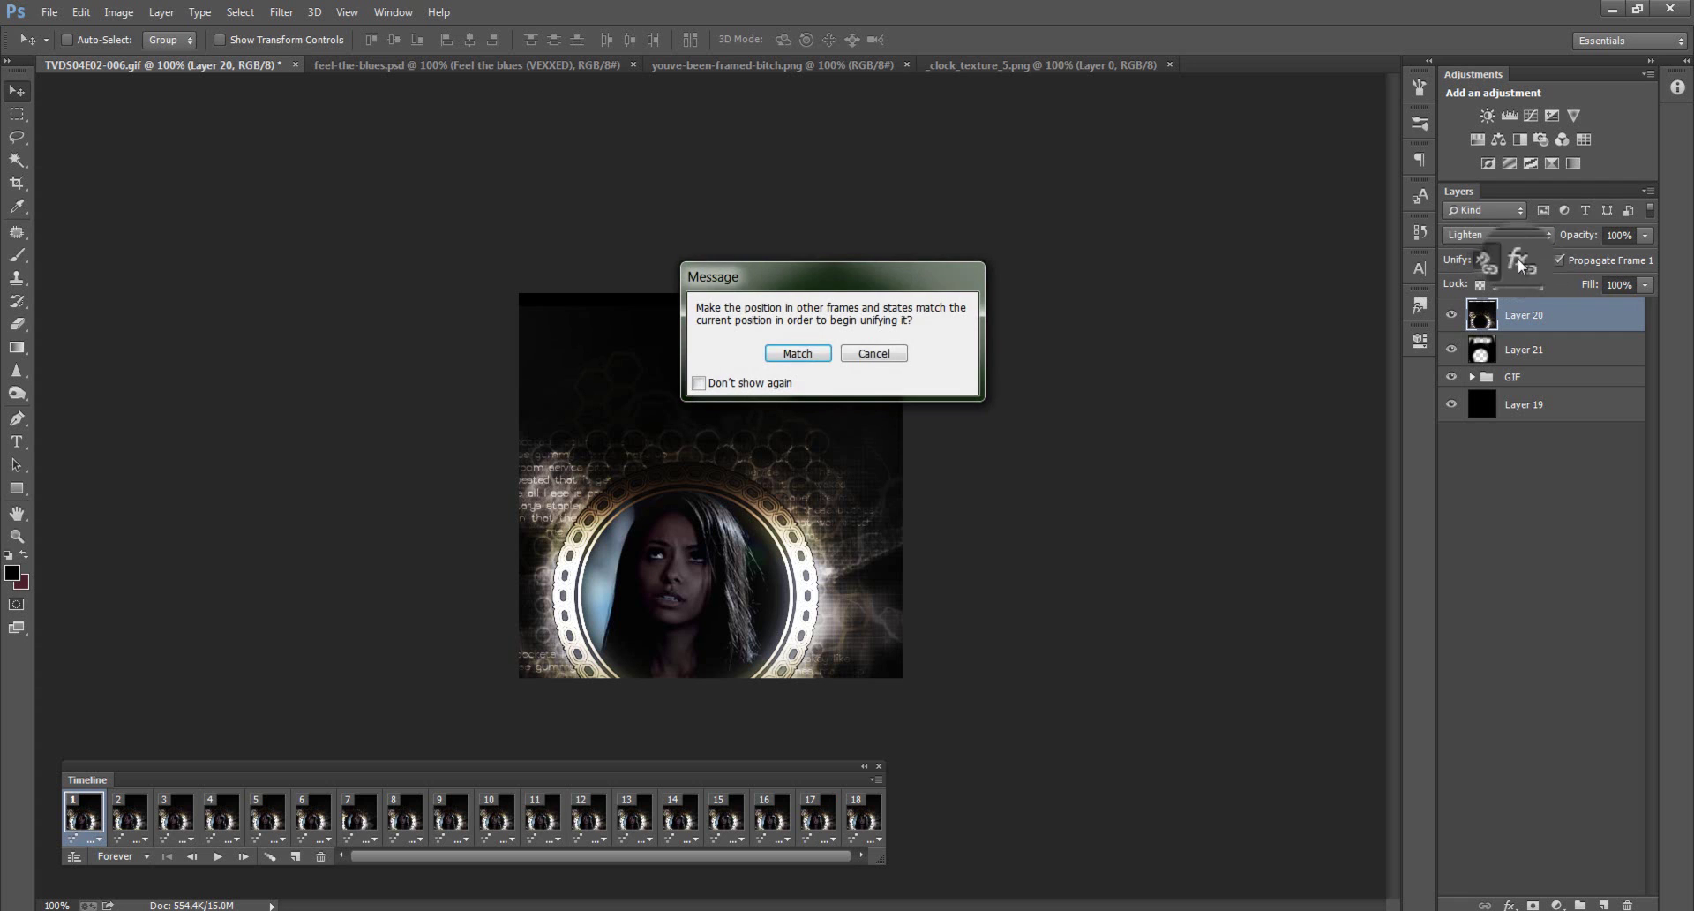
click(810, 354)
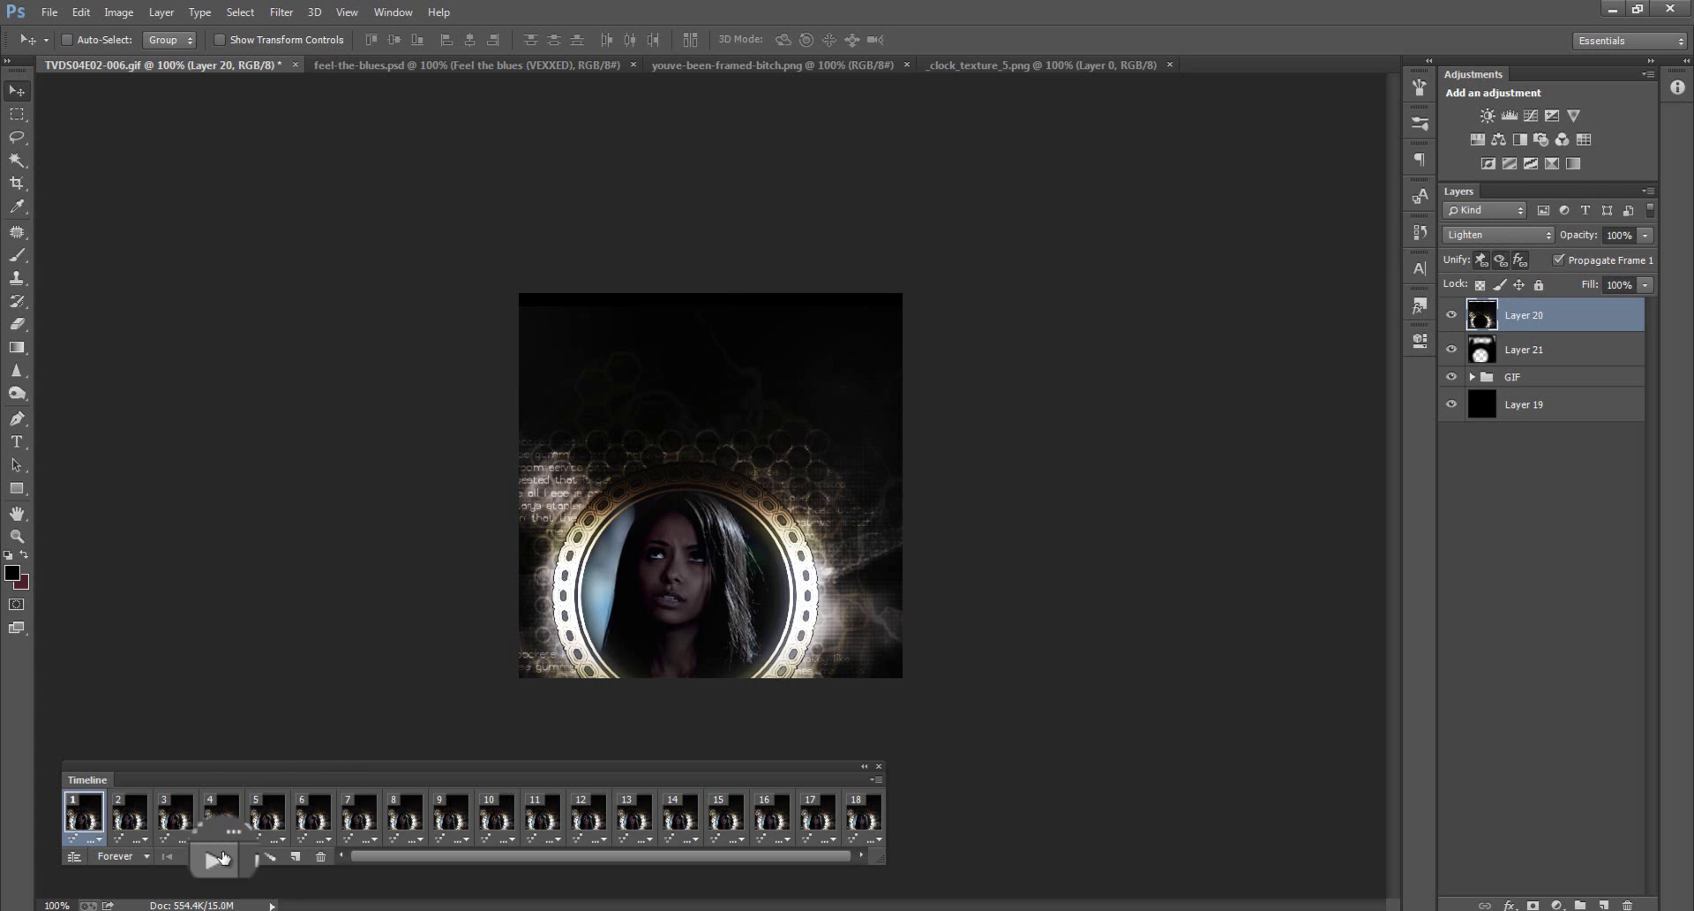
click(353, 813)
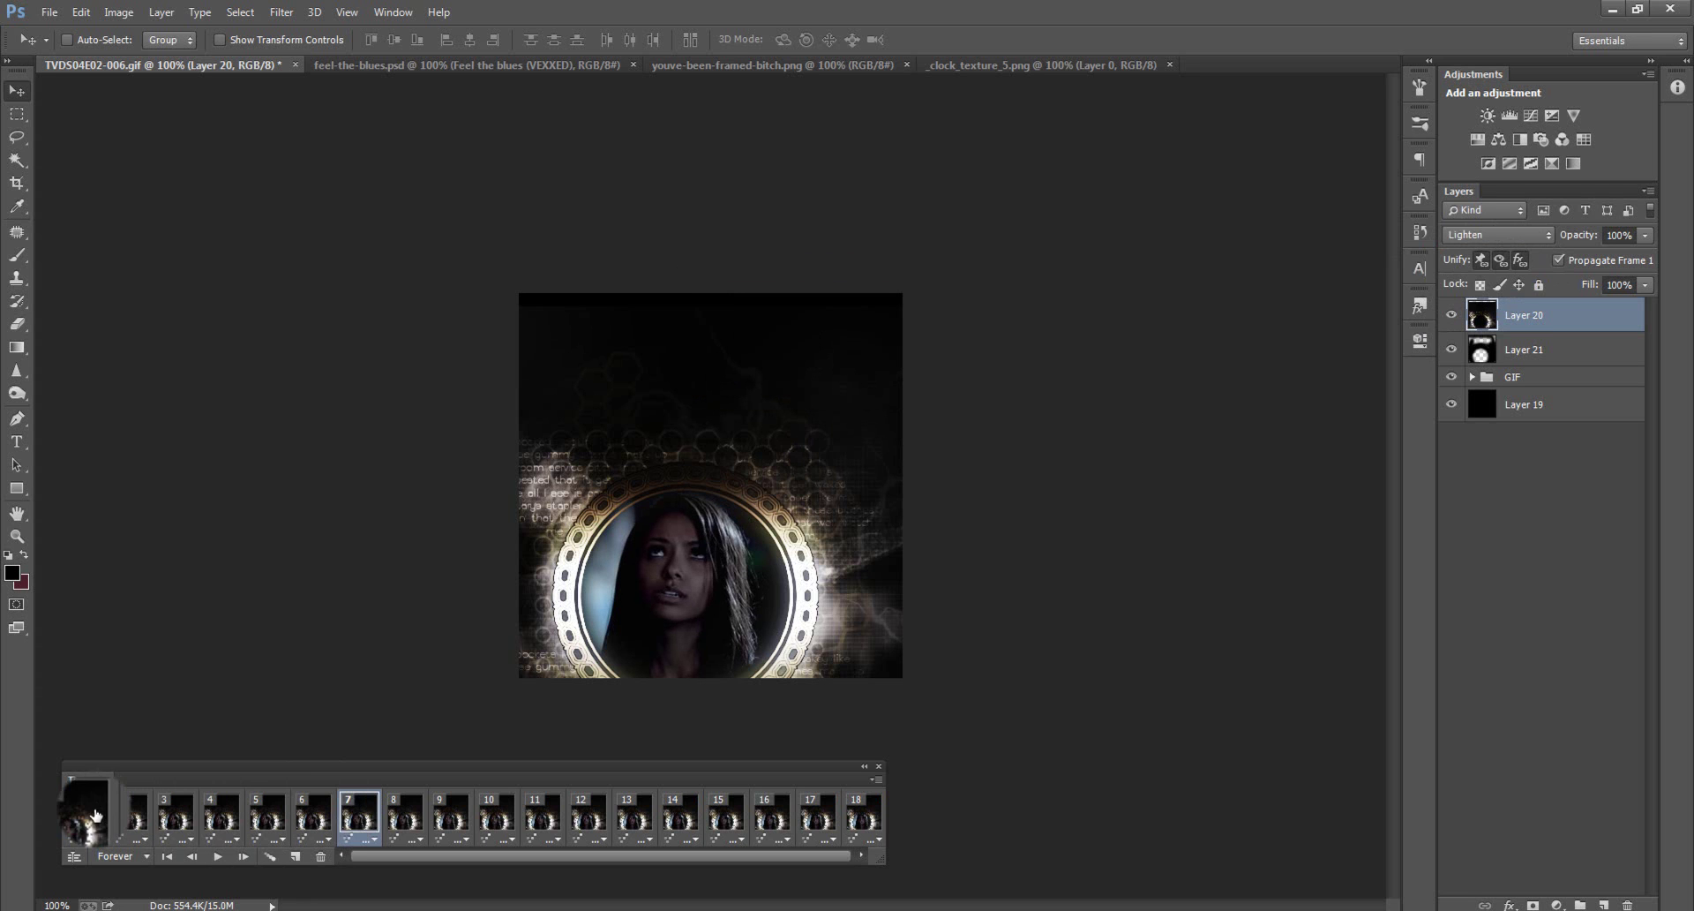
drag(95, 813, 84, 814)
Step: Preview the animation and unify Layer 20's style across all frames
click(220, 857)
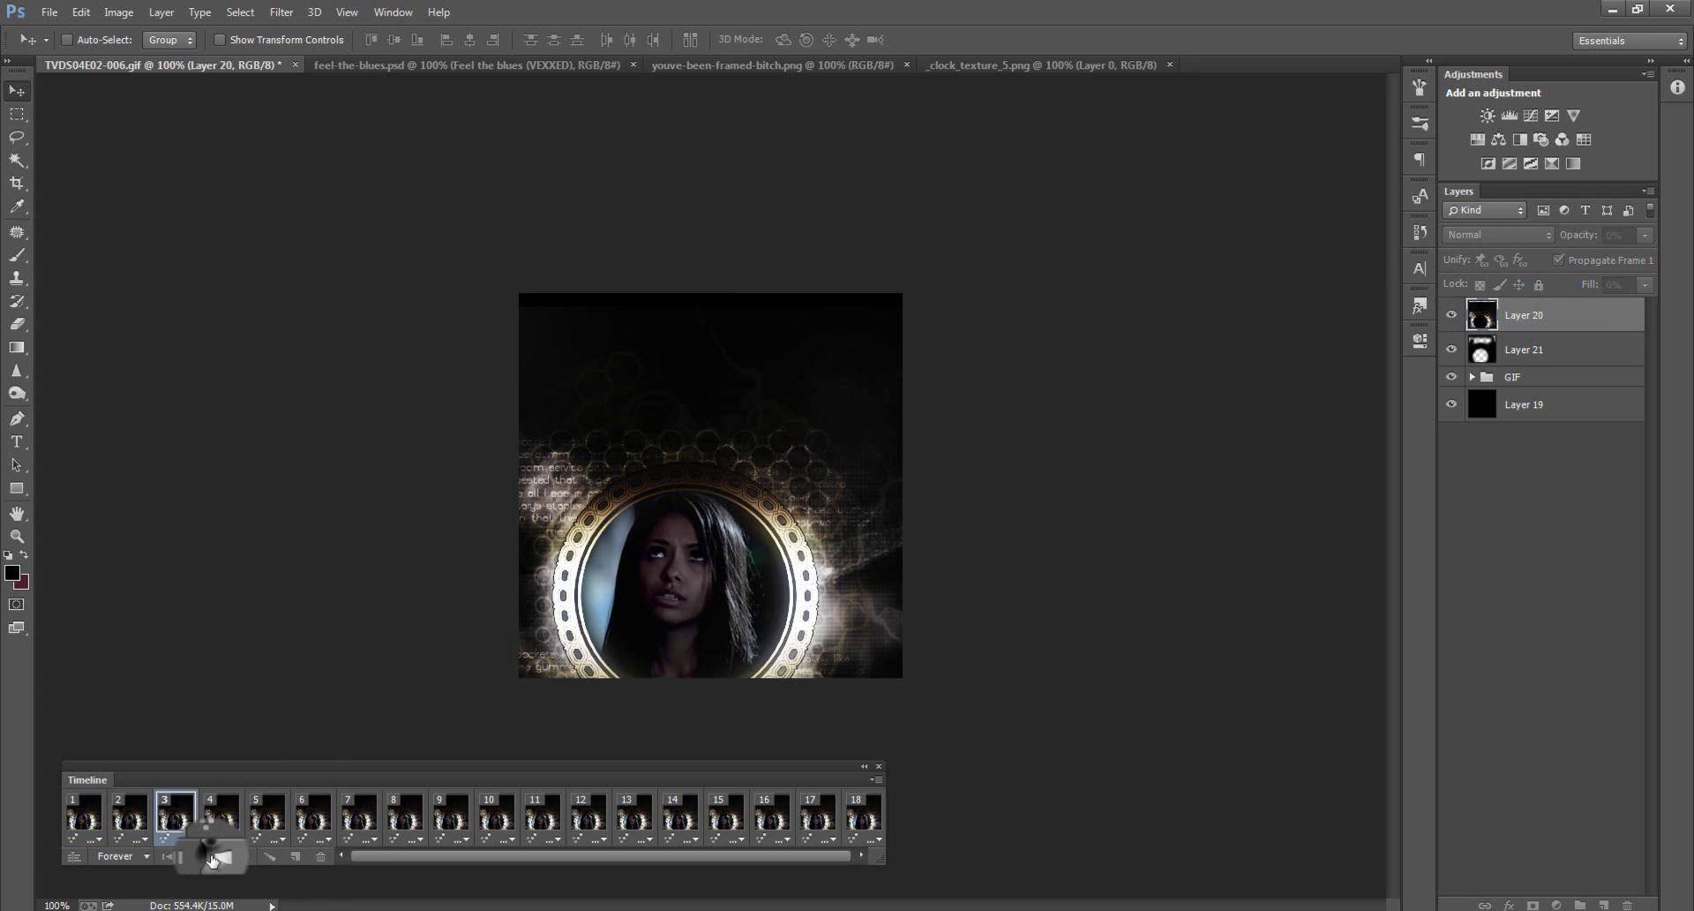
drag(1560, 316, 1571, 329)
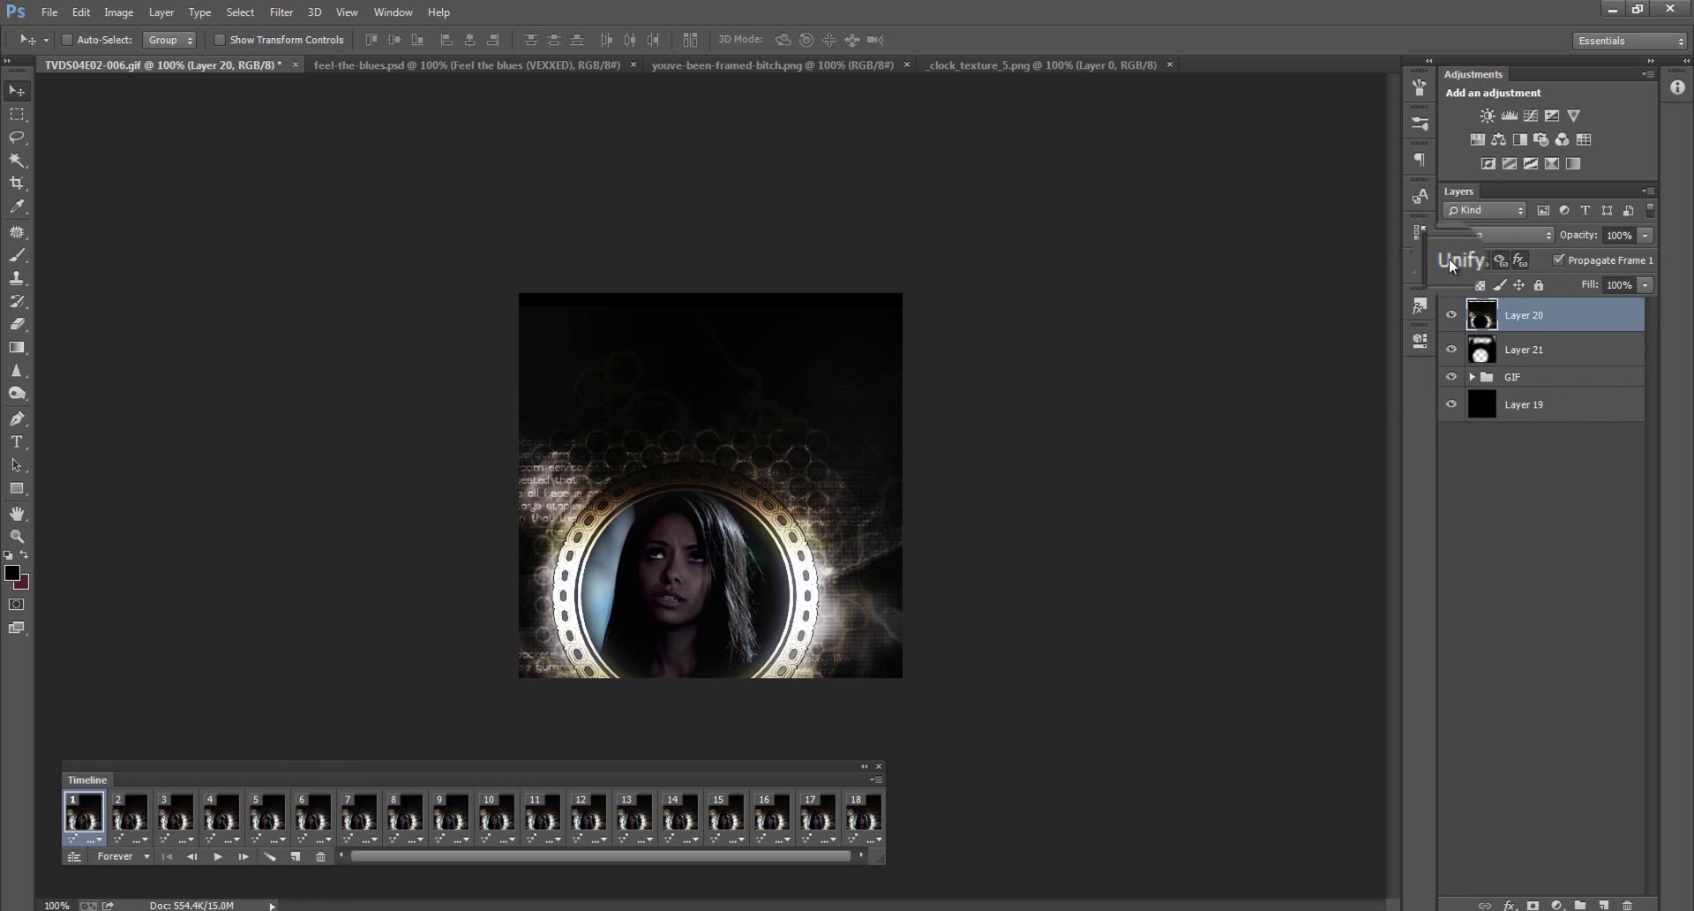
drag(1453, 265, 1456, 267)
drag(1511, 349, 1496, 262)
click(1519, 262)
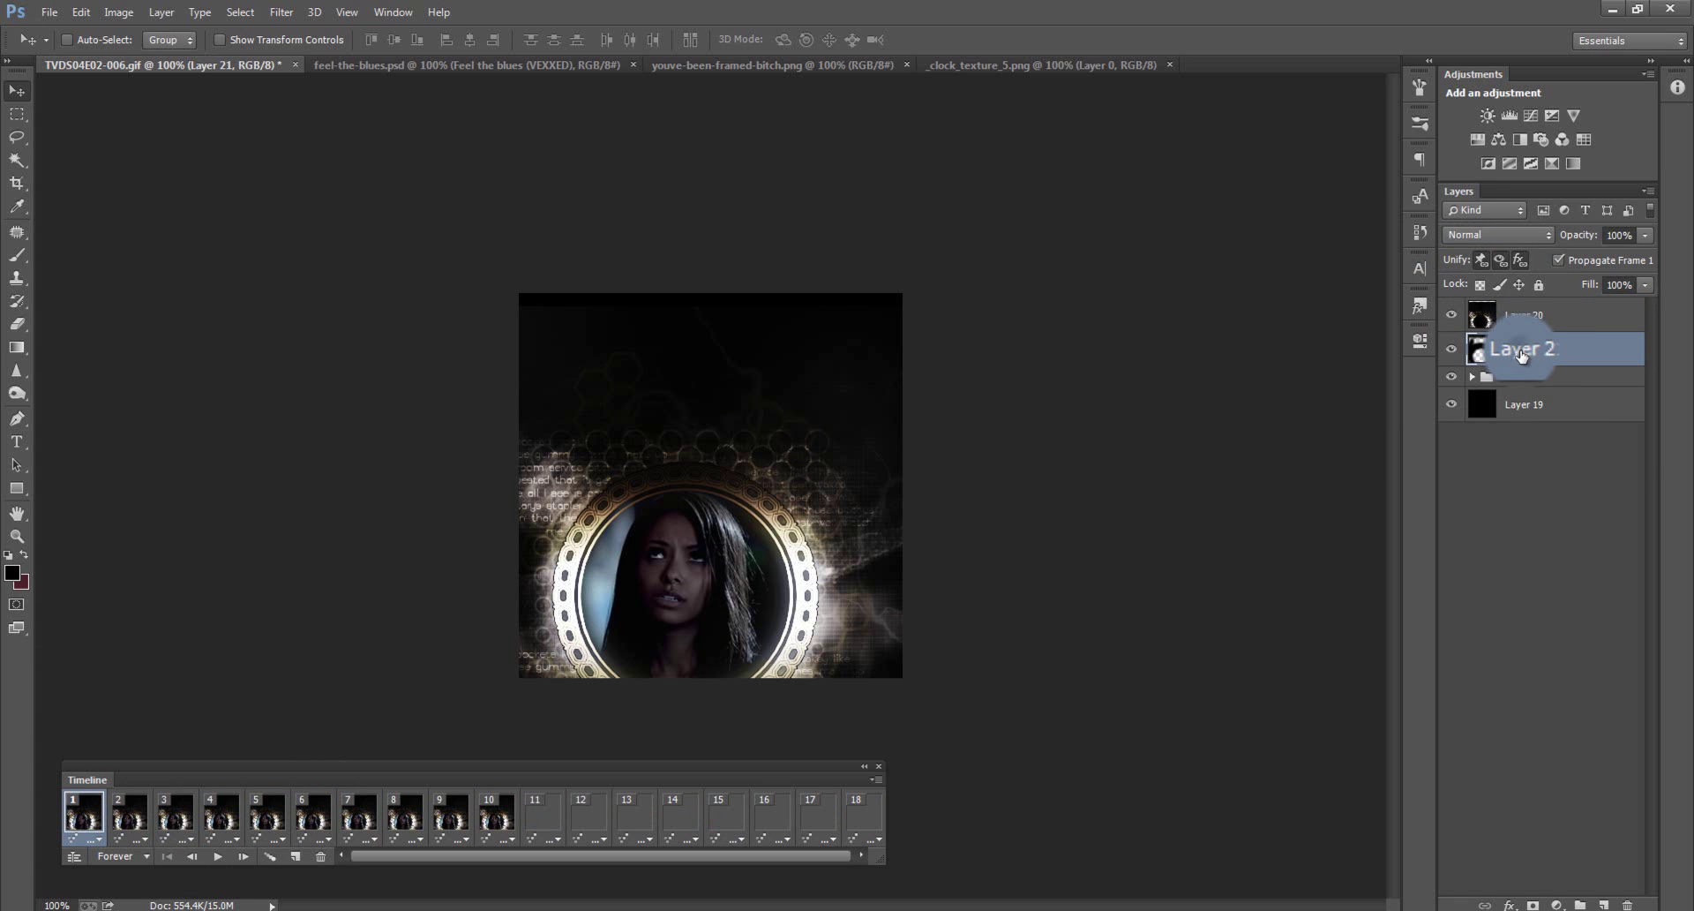
click(1524, 316)
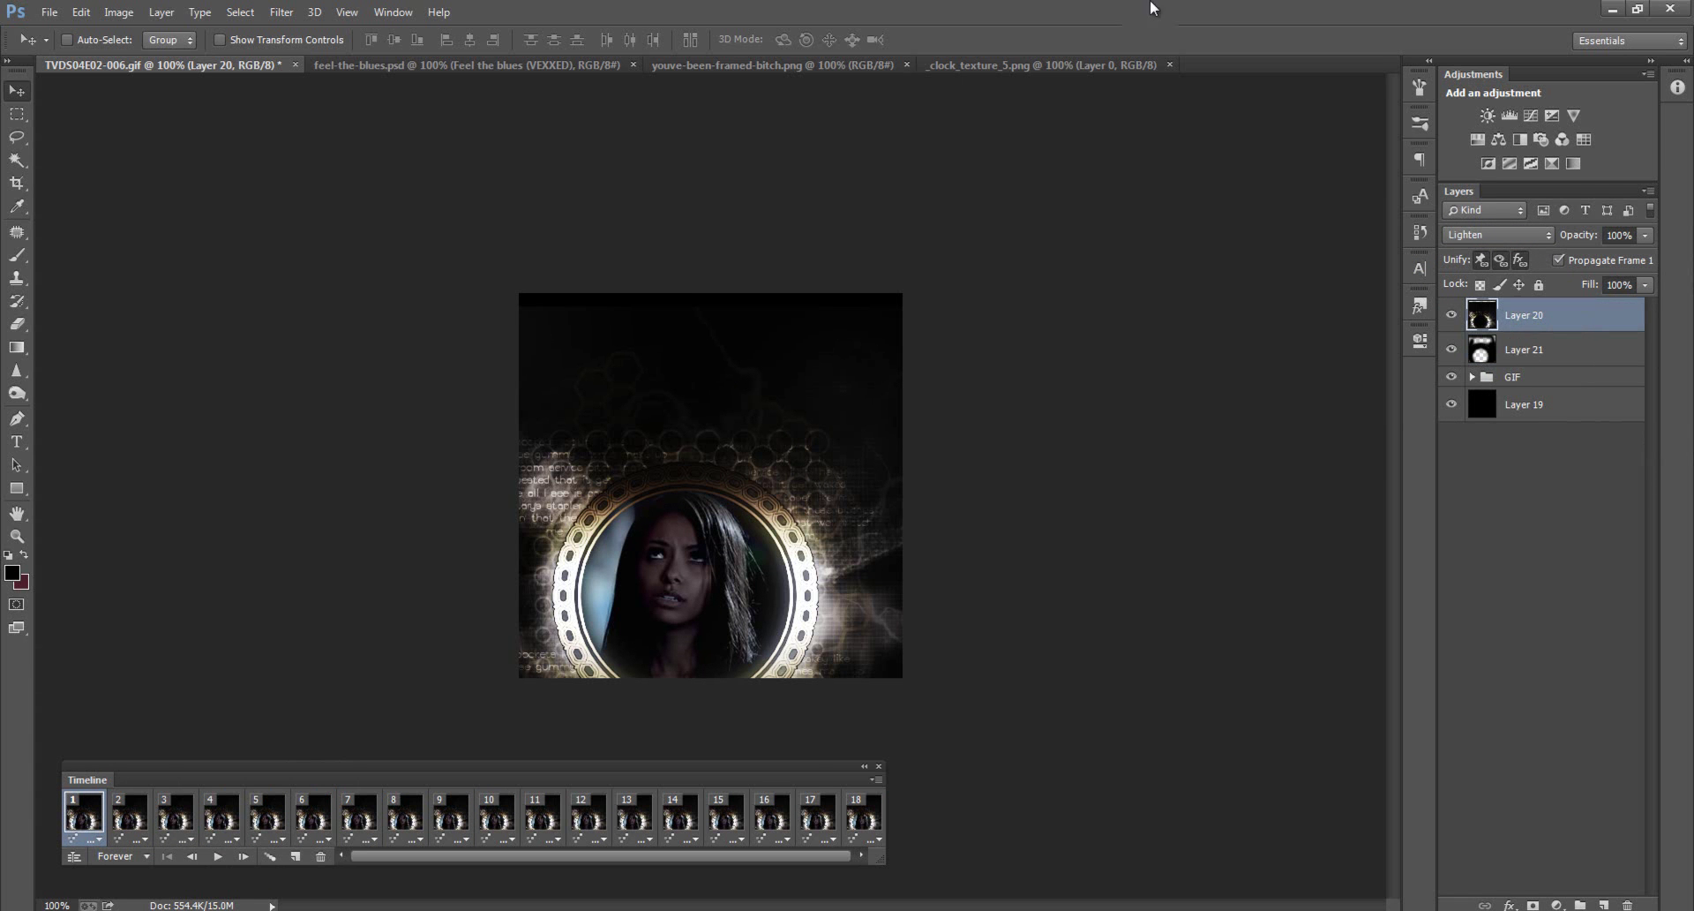
Step: Drag the texture from _clock_texture_5.png onto the GIF canvas as Layer 22 and nudge it left
click(936, 65)
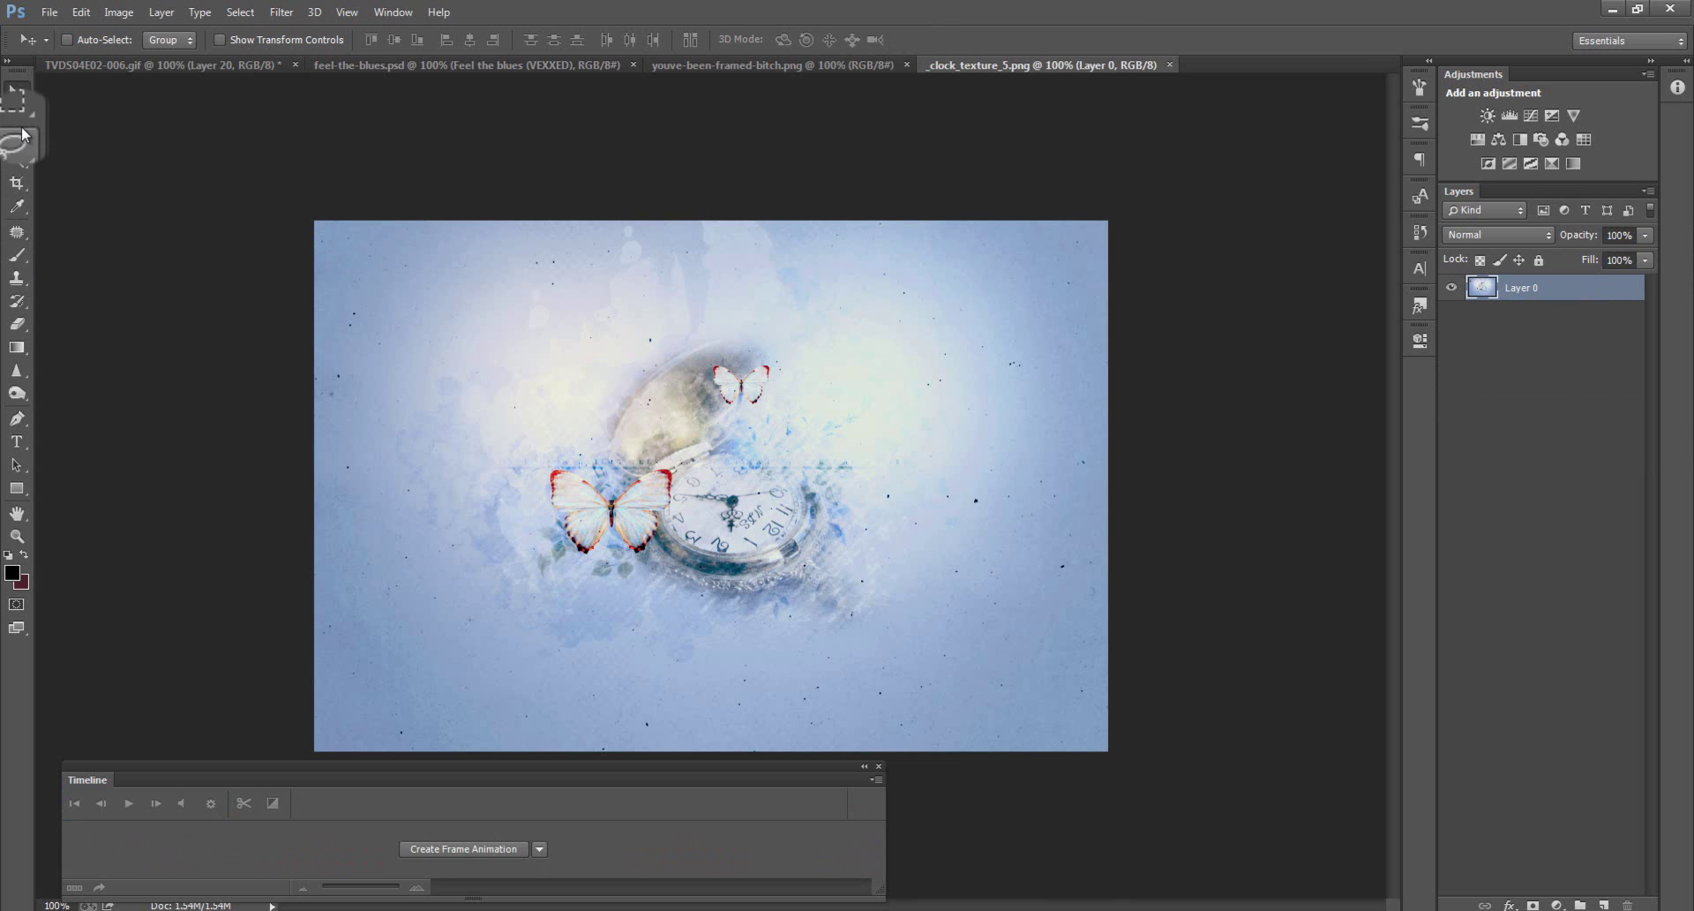
drag(600, 432, 841, 461)
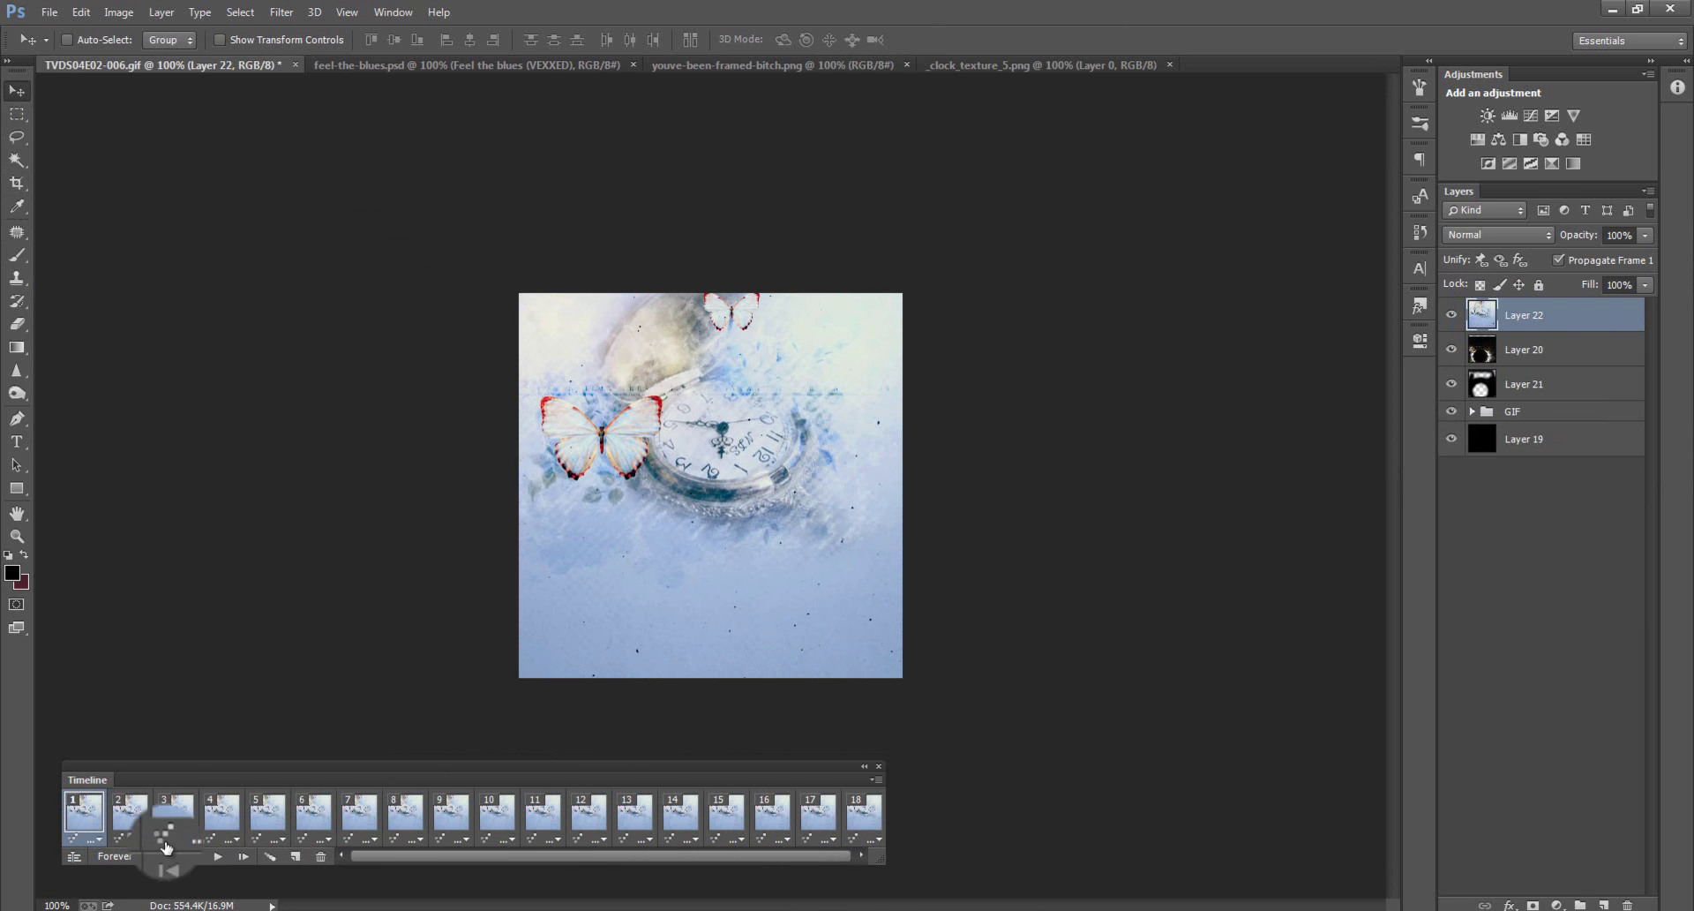
drag(746, 453, 743, 453)
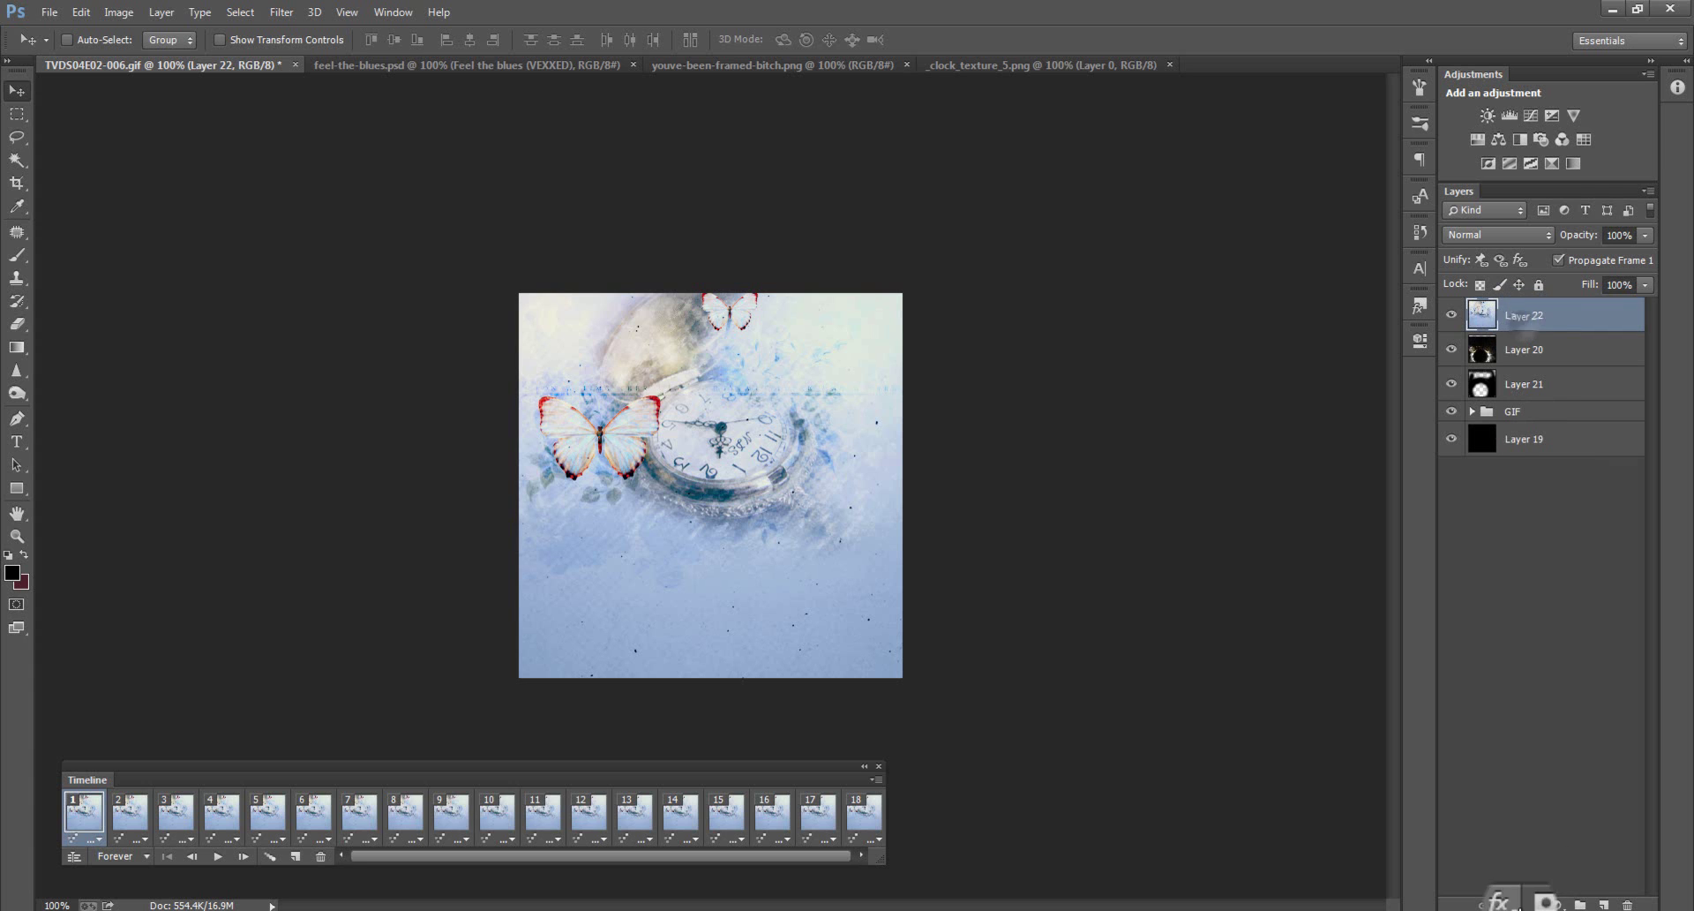
Step: Add a layer mask to Layer 22 and paint it black with a 300 px brush over the lower half
click(1534, 904)
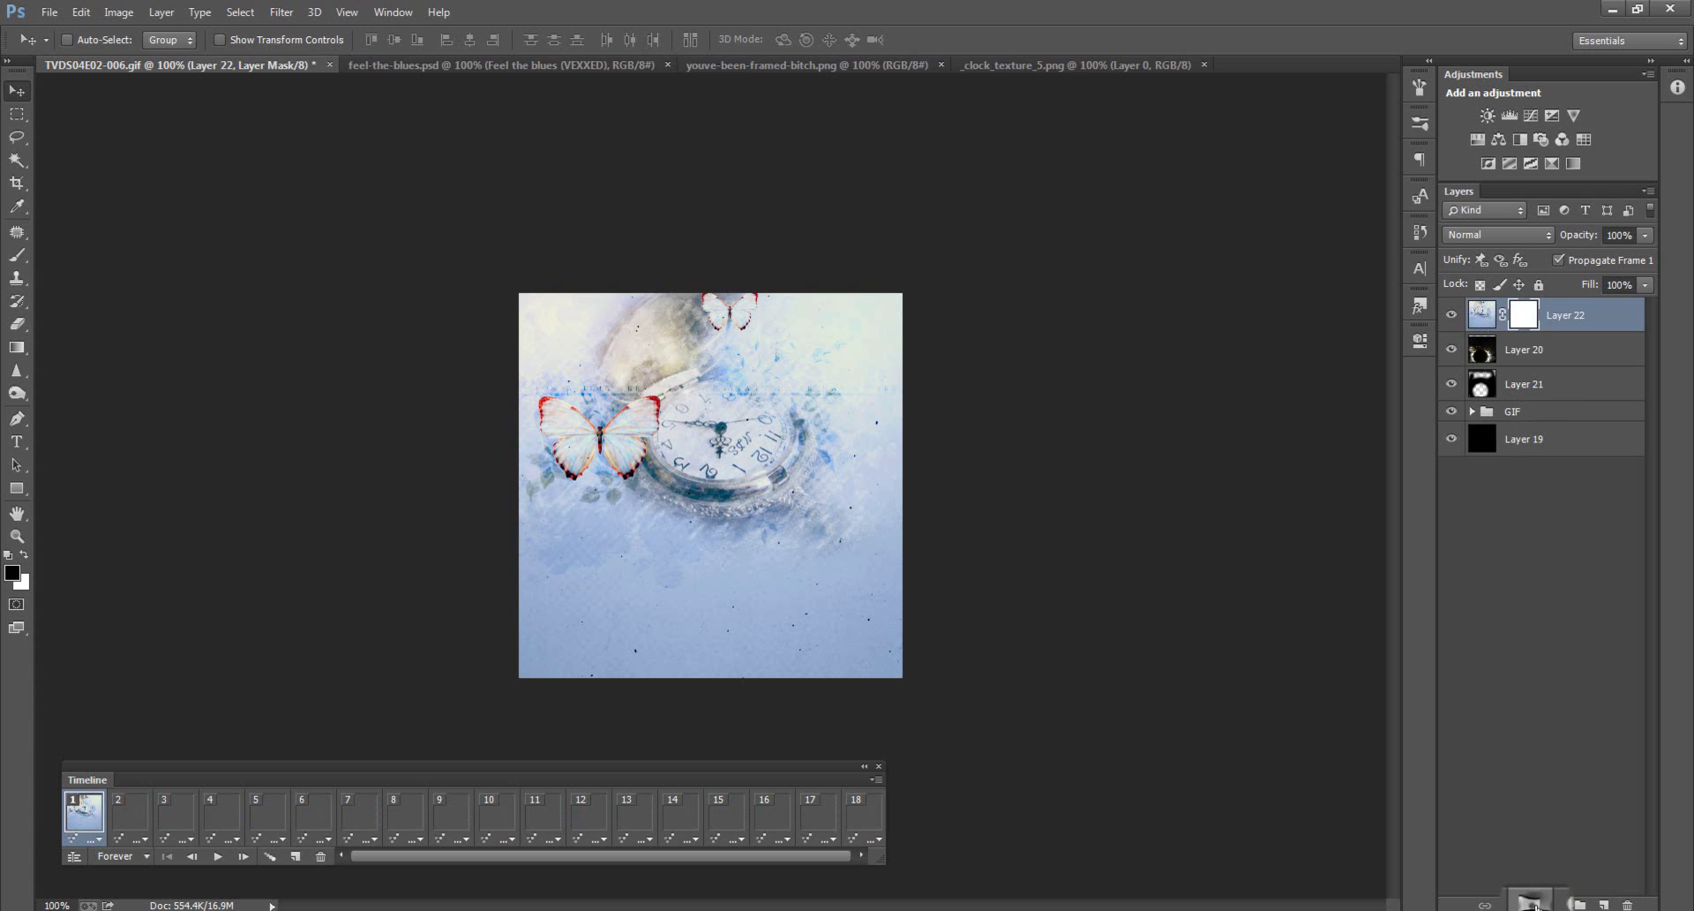
click(17, 255)
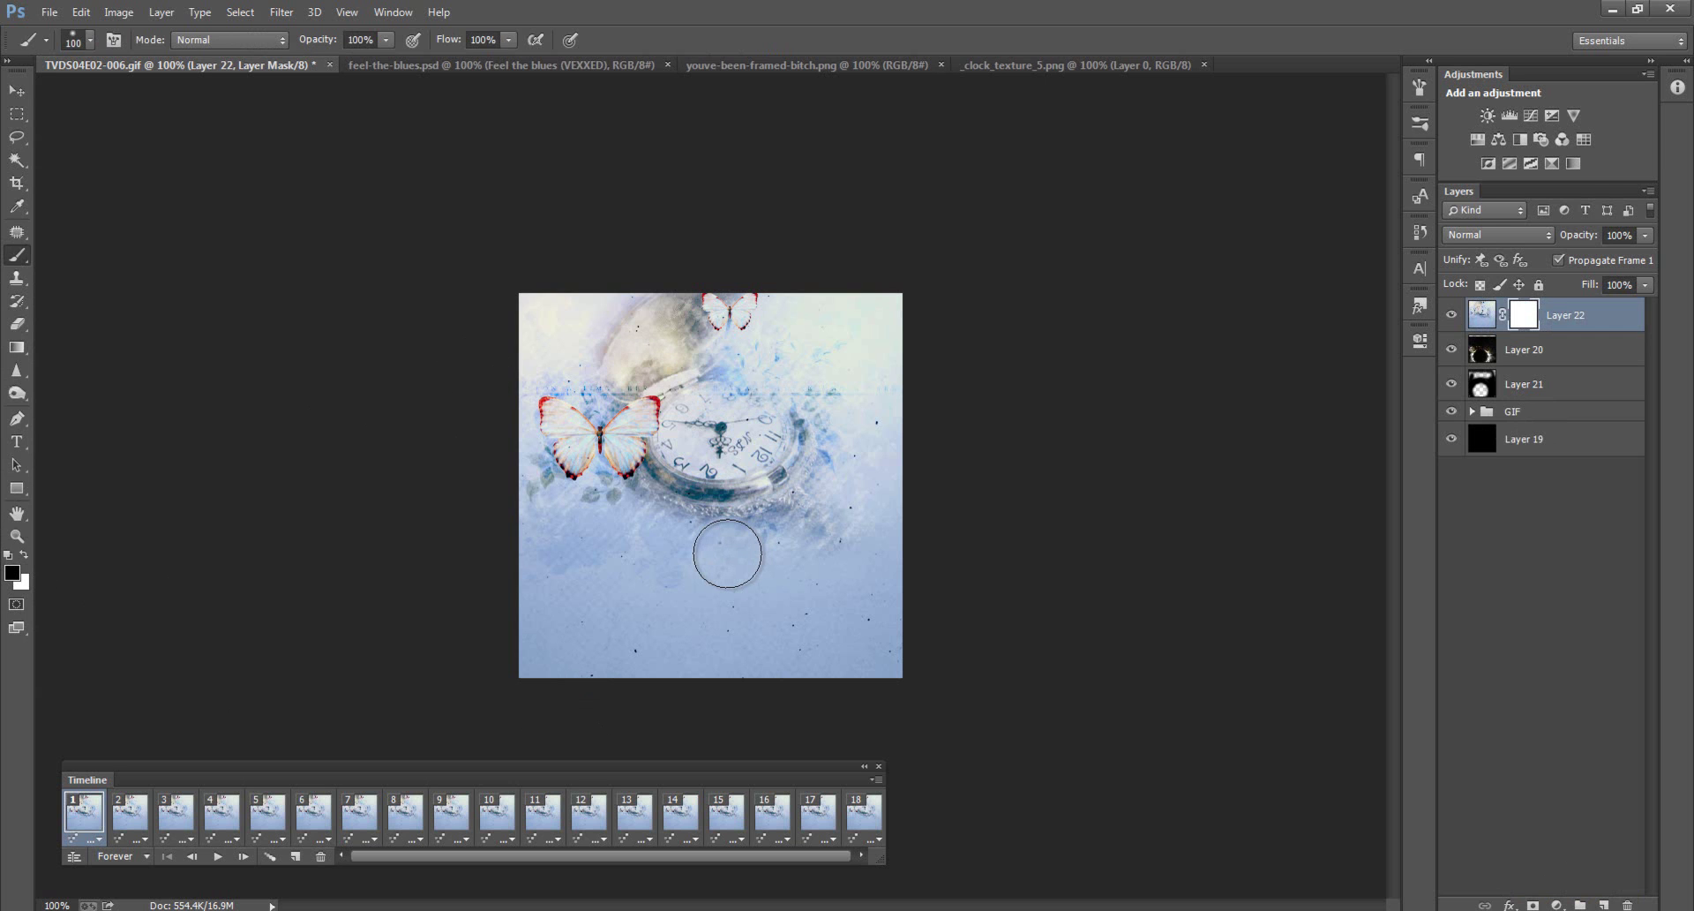
key(bracketright)
key(bracketright)
key(bracketright)
key(bracketright)
key(bracketright)
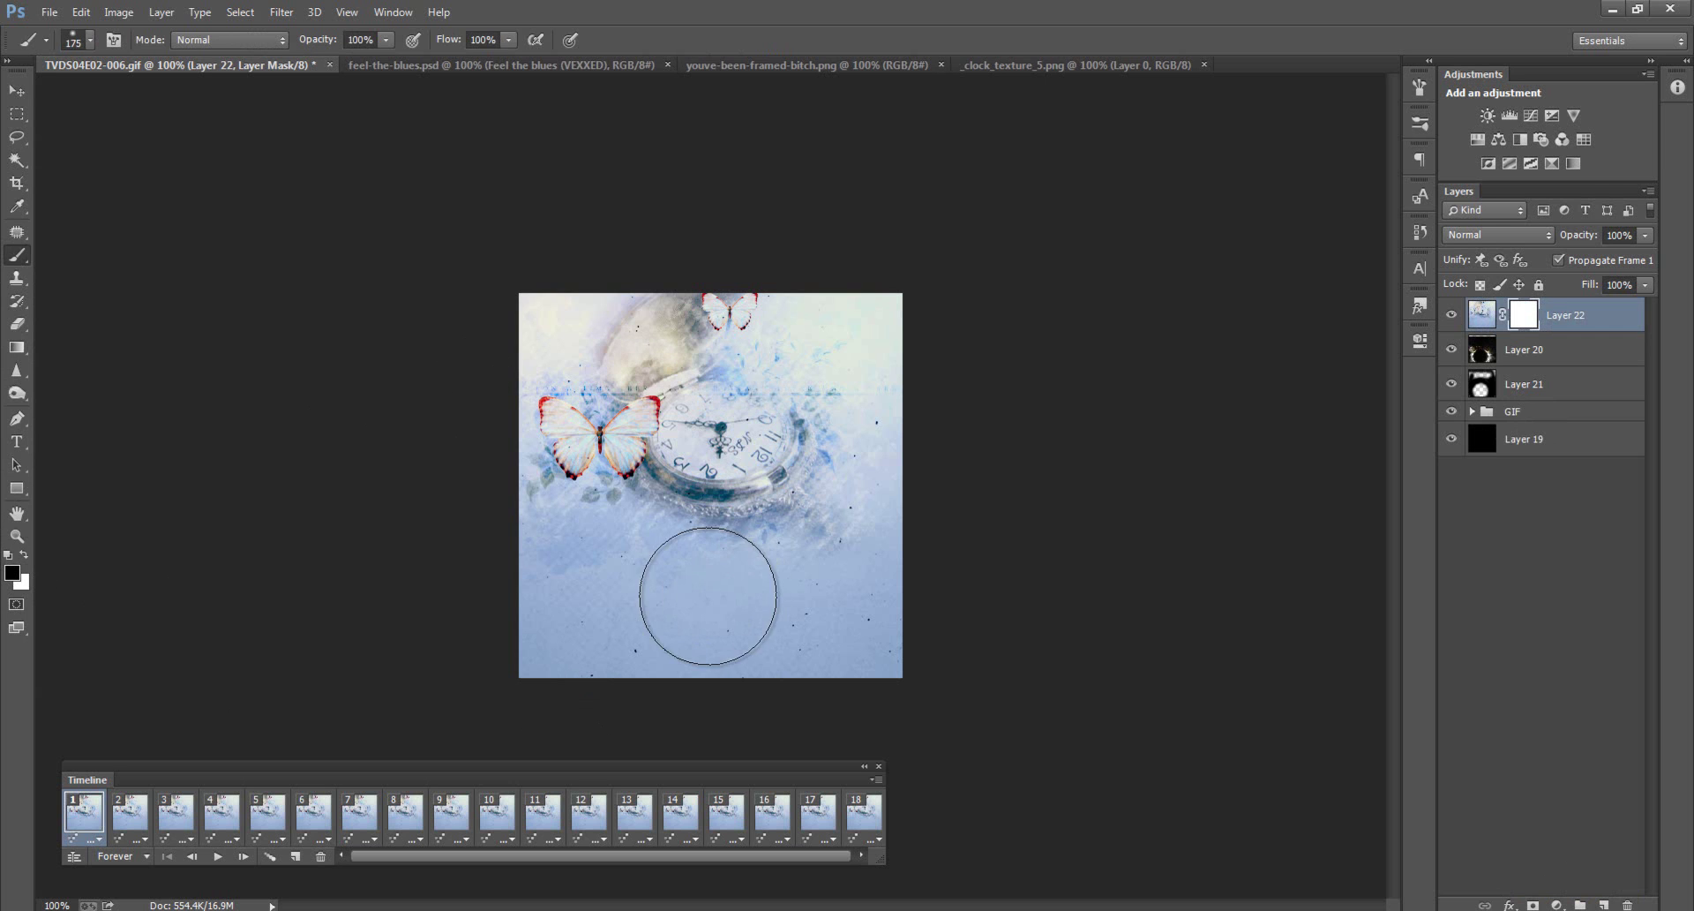
click(730, 602)
mouse_move(731, 602)
mouse_down()
mouse_move(684, 570)
mouse_move(677, 585)
mouse_move(693, 562)
mouse_move(634, 578)
mouse_move(610, 665)
mouse_move(679, 615)
mouse_move(685, 585)
mouse_move(719, 587)
mouse_move(781, 663)
mouse_move(794, 646)
mouse_move(847, 653)
mouse_move(845, 681)
mouse_move(782, 670)
mouse_move(777, 638)
mouse_move(659, 654)
mouse_move(705, 585)
mouse_move(713, 607)
mouse_move(641, 588)
mouse_move(597, 612)
mouse_move(681, 638)
mouse_move(728, 621)
mouse_move(774, 637)
mouse_move(793, 617)
mouse_move(856, 651)
mouse_up()
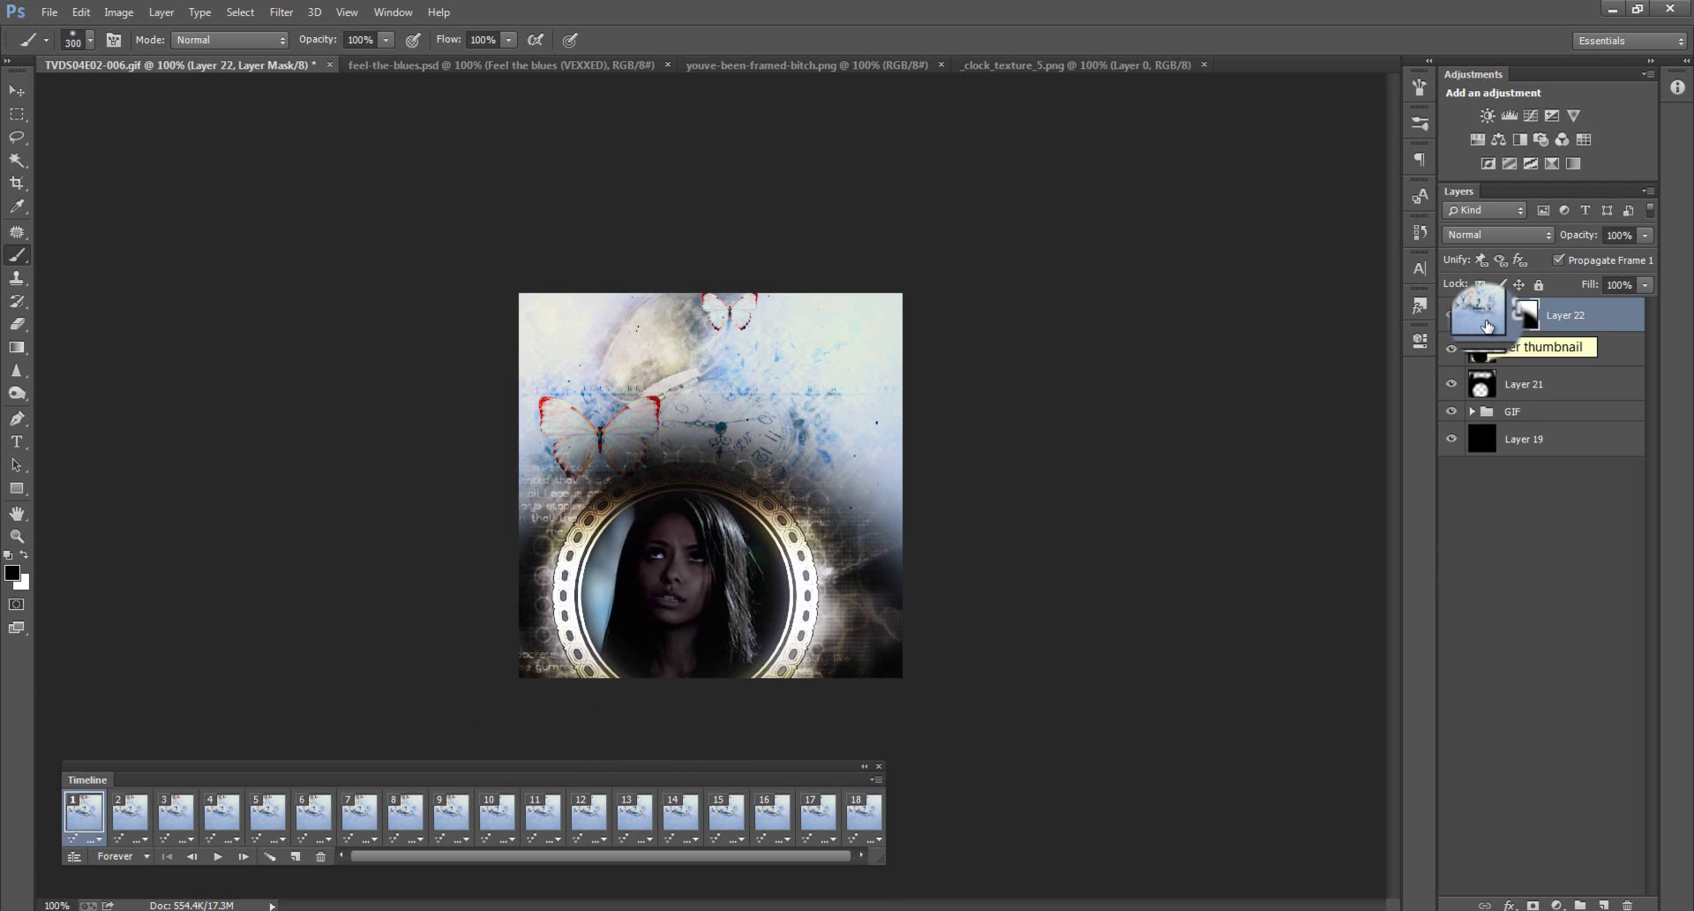
Step: Paint more black on Layer 22's mask to hide the texture over the lower-right area
click(1485, 323)
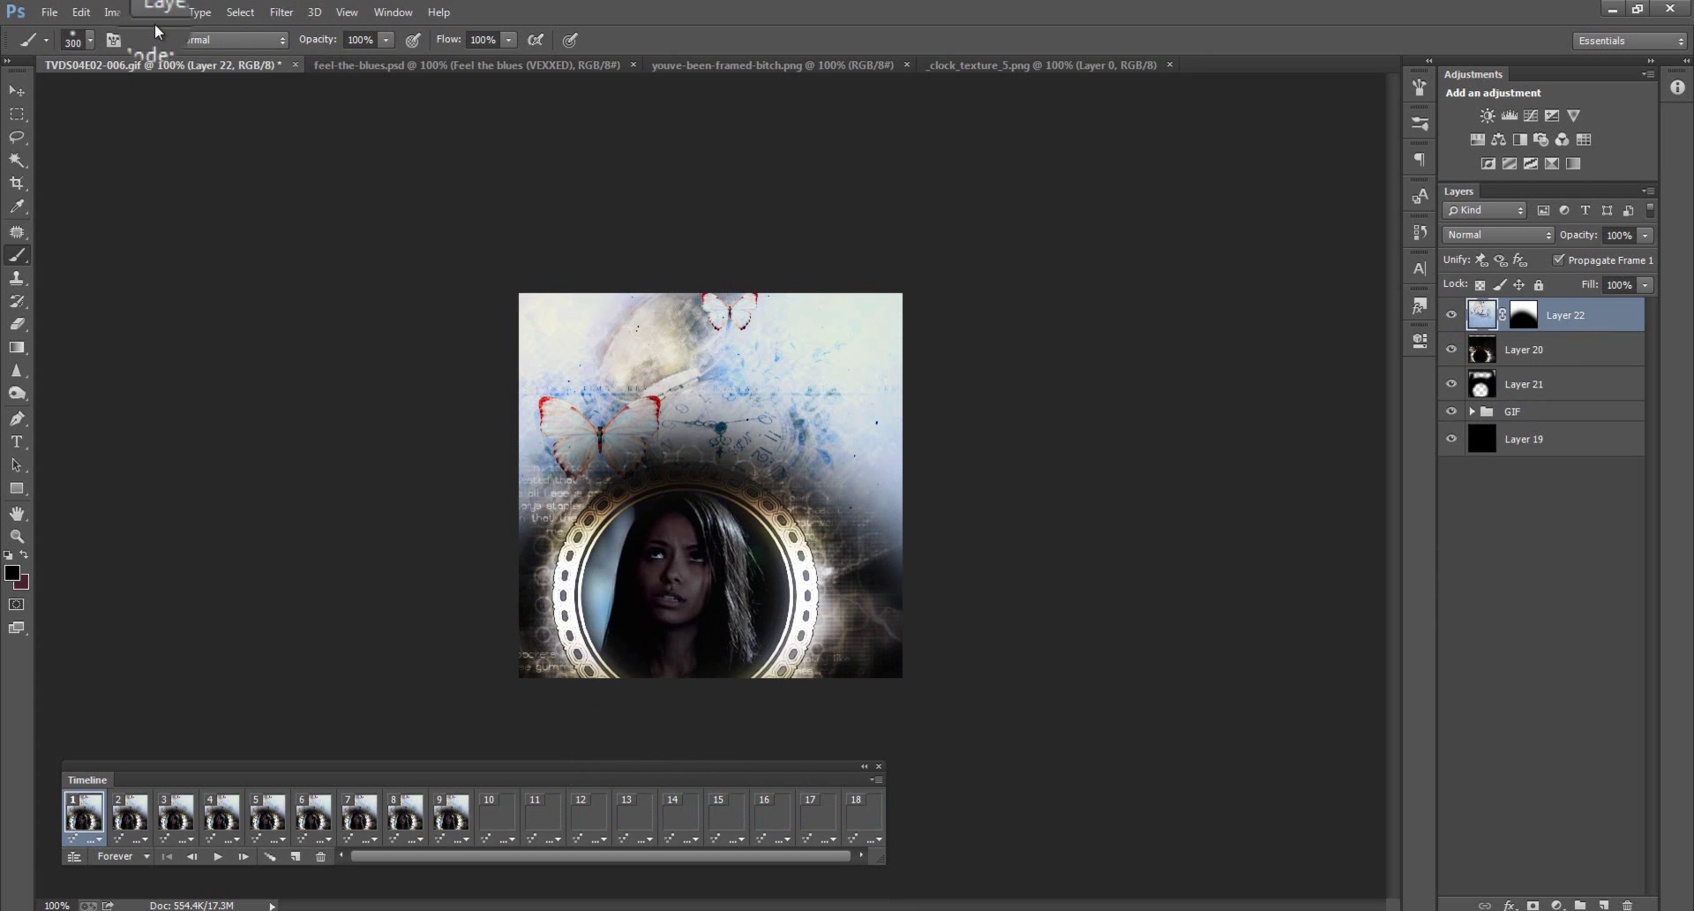
click(113, 19)
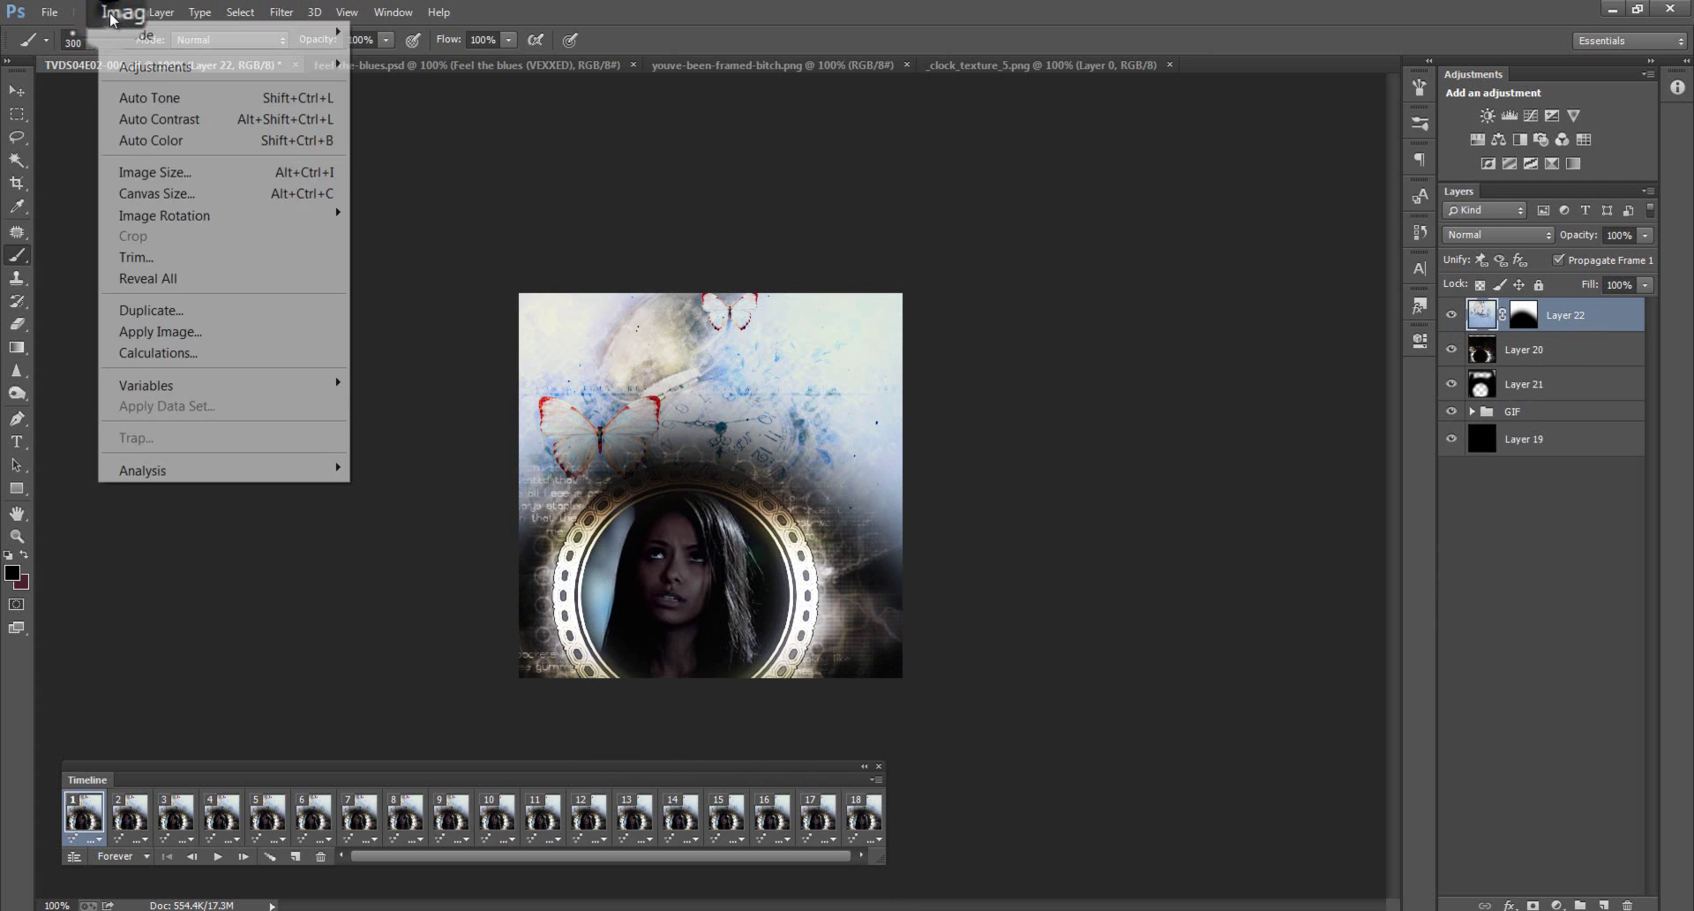
click(113, 19)
click(113, 20)
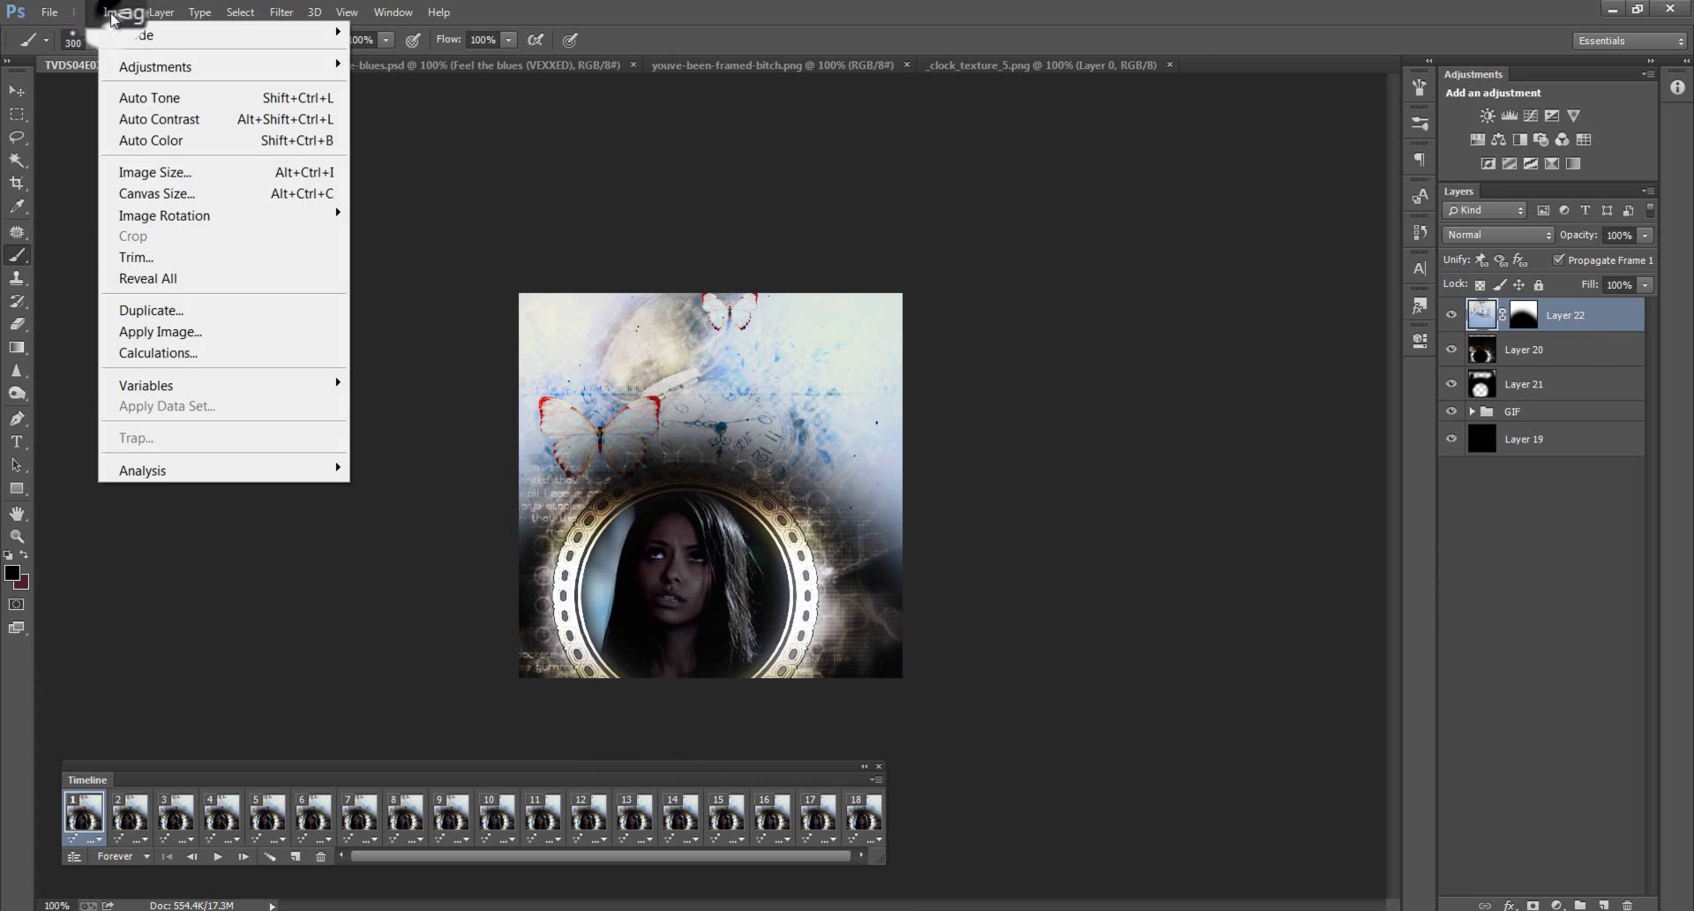
click(113, 12)
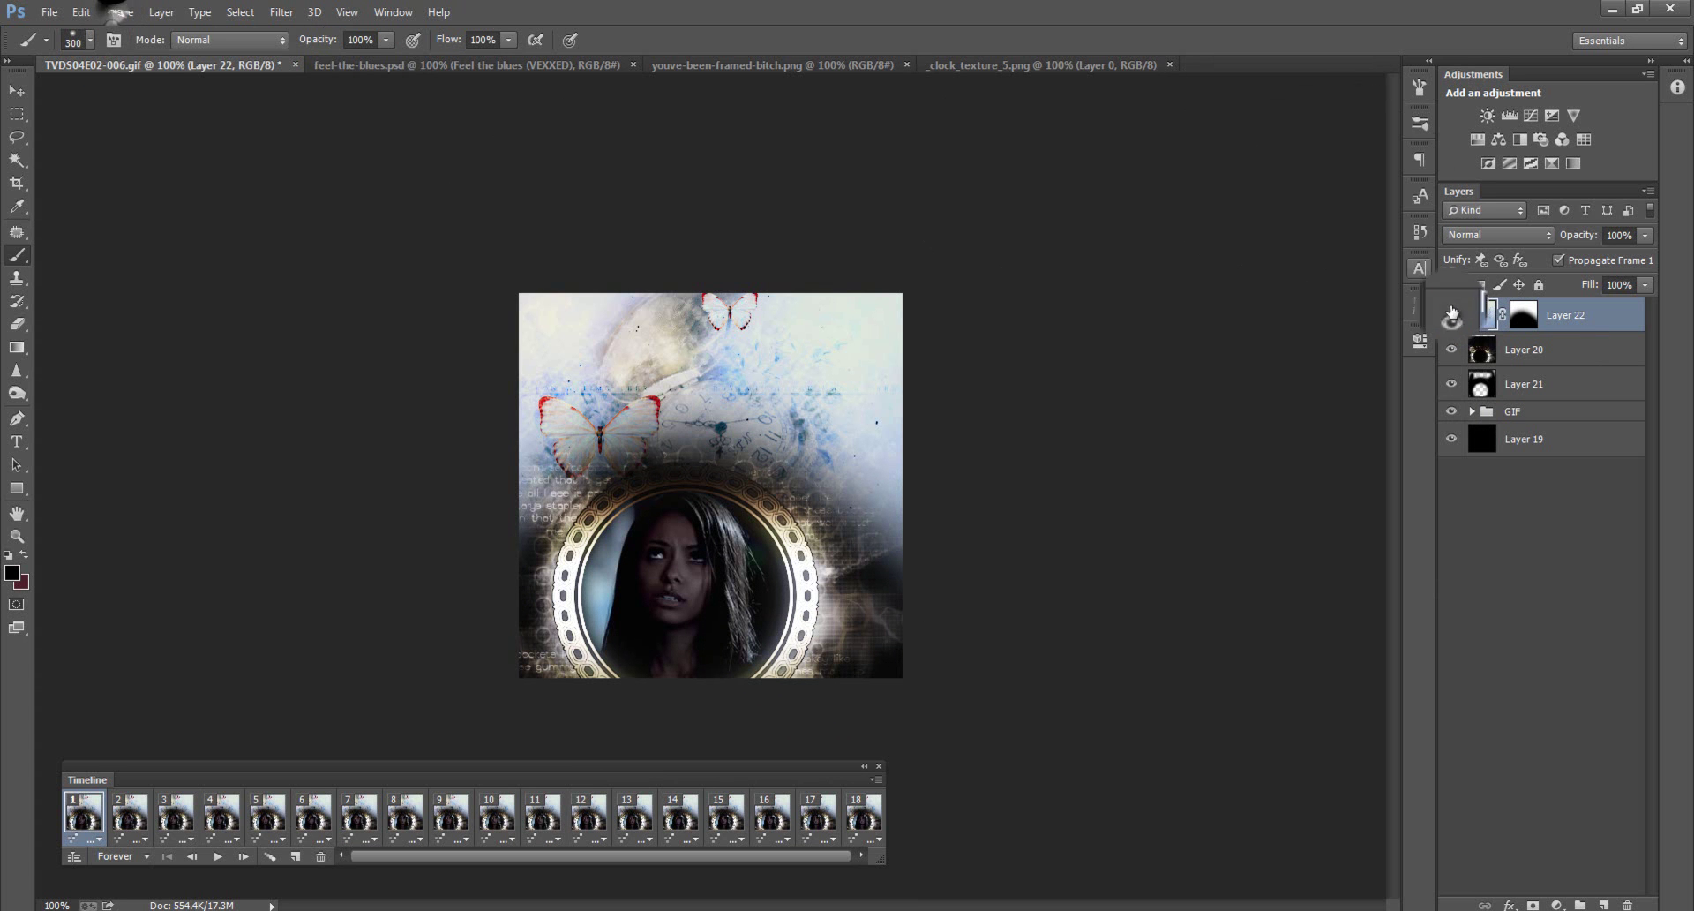
drag(914, 640, 777, 609)
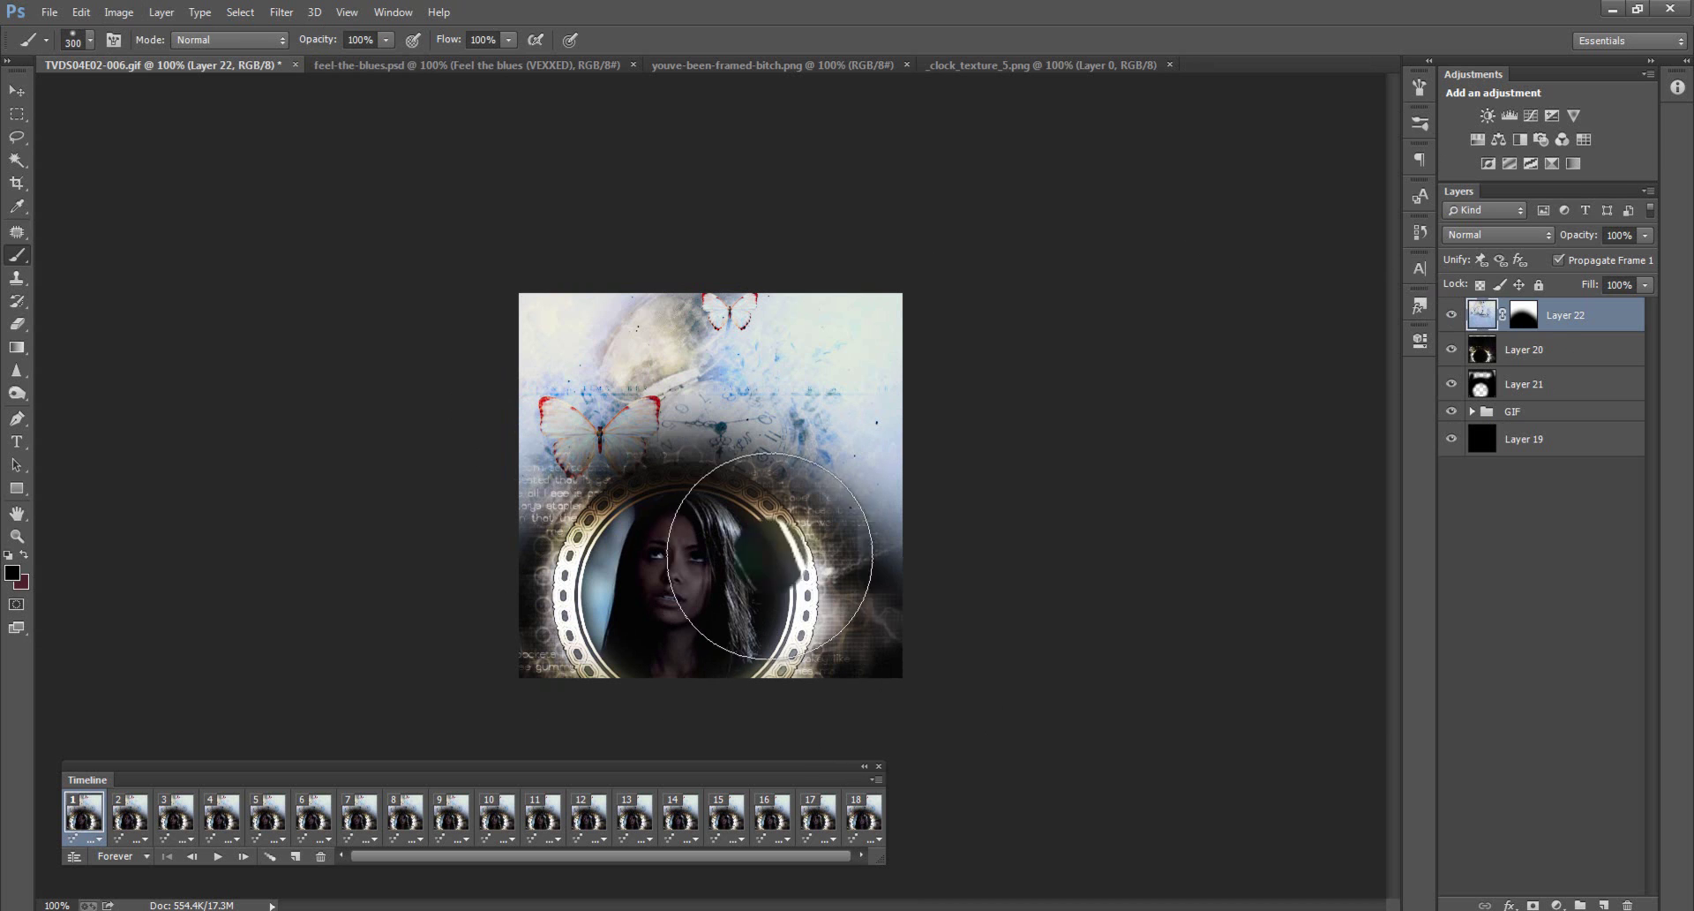
drag(1483, 316, 1483, 327)
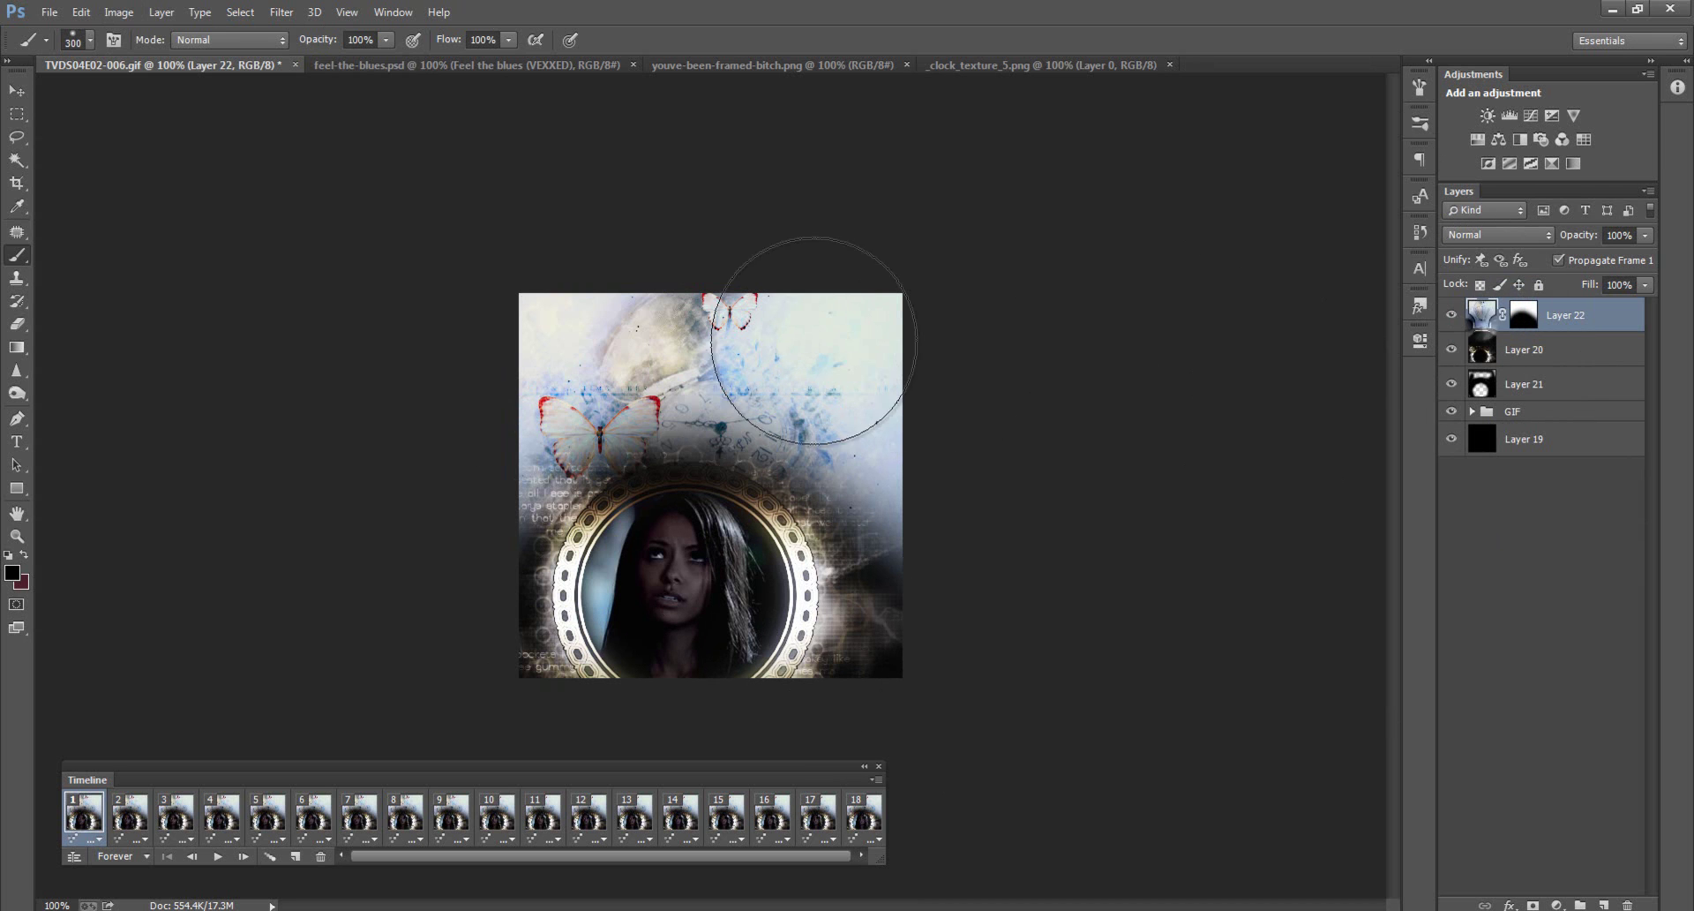
Step: Darken Layer 22's texture with a Curves adjustment, pulling the RGB curve down to deepen the blues
click(107, 10)
mouse_move(144, 66)
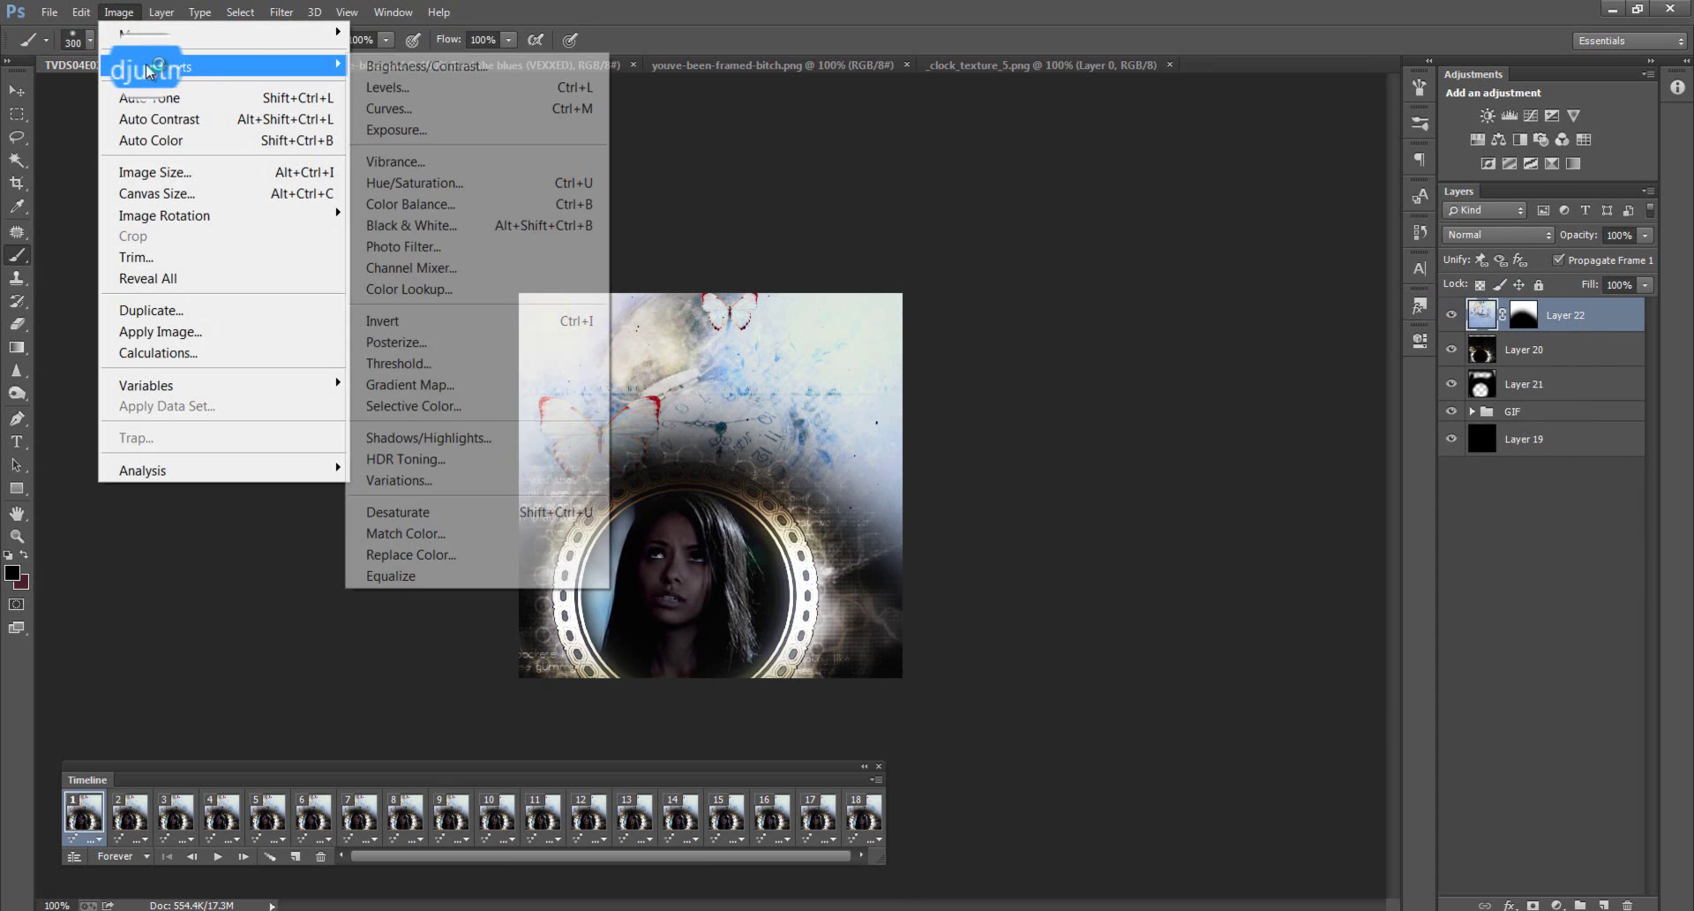
click(534, 108)
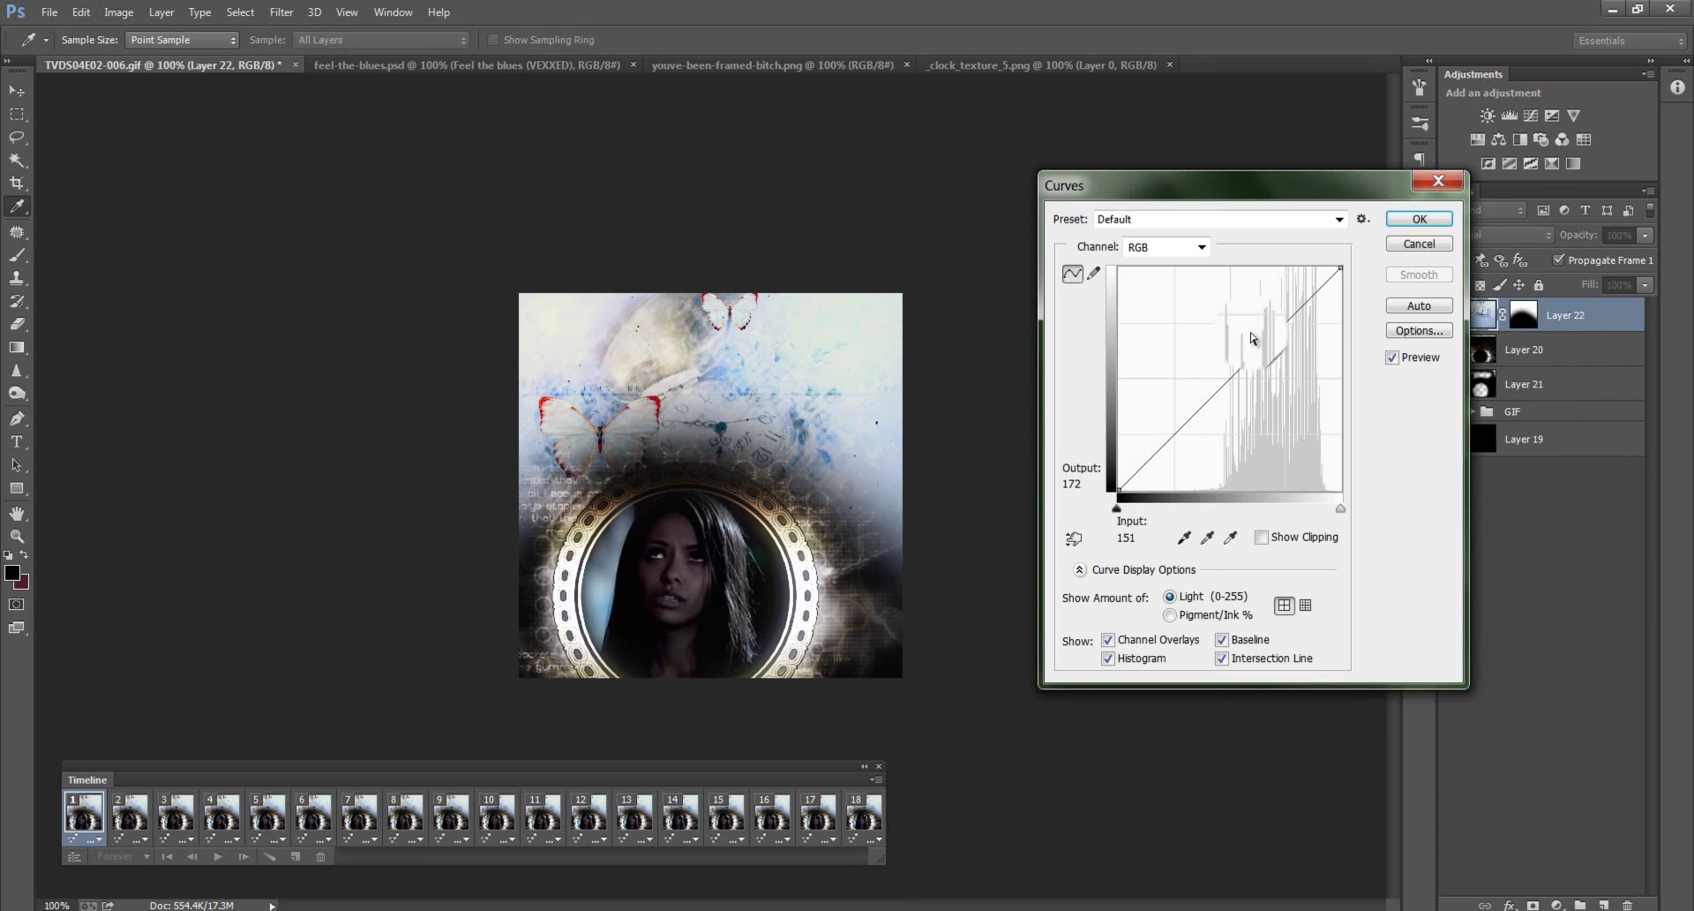
drag(1214, 382, 1253, 453)
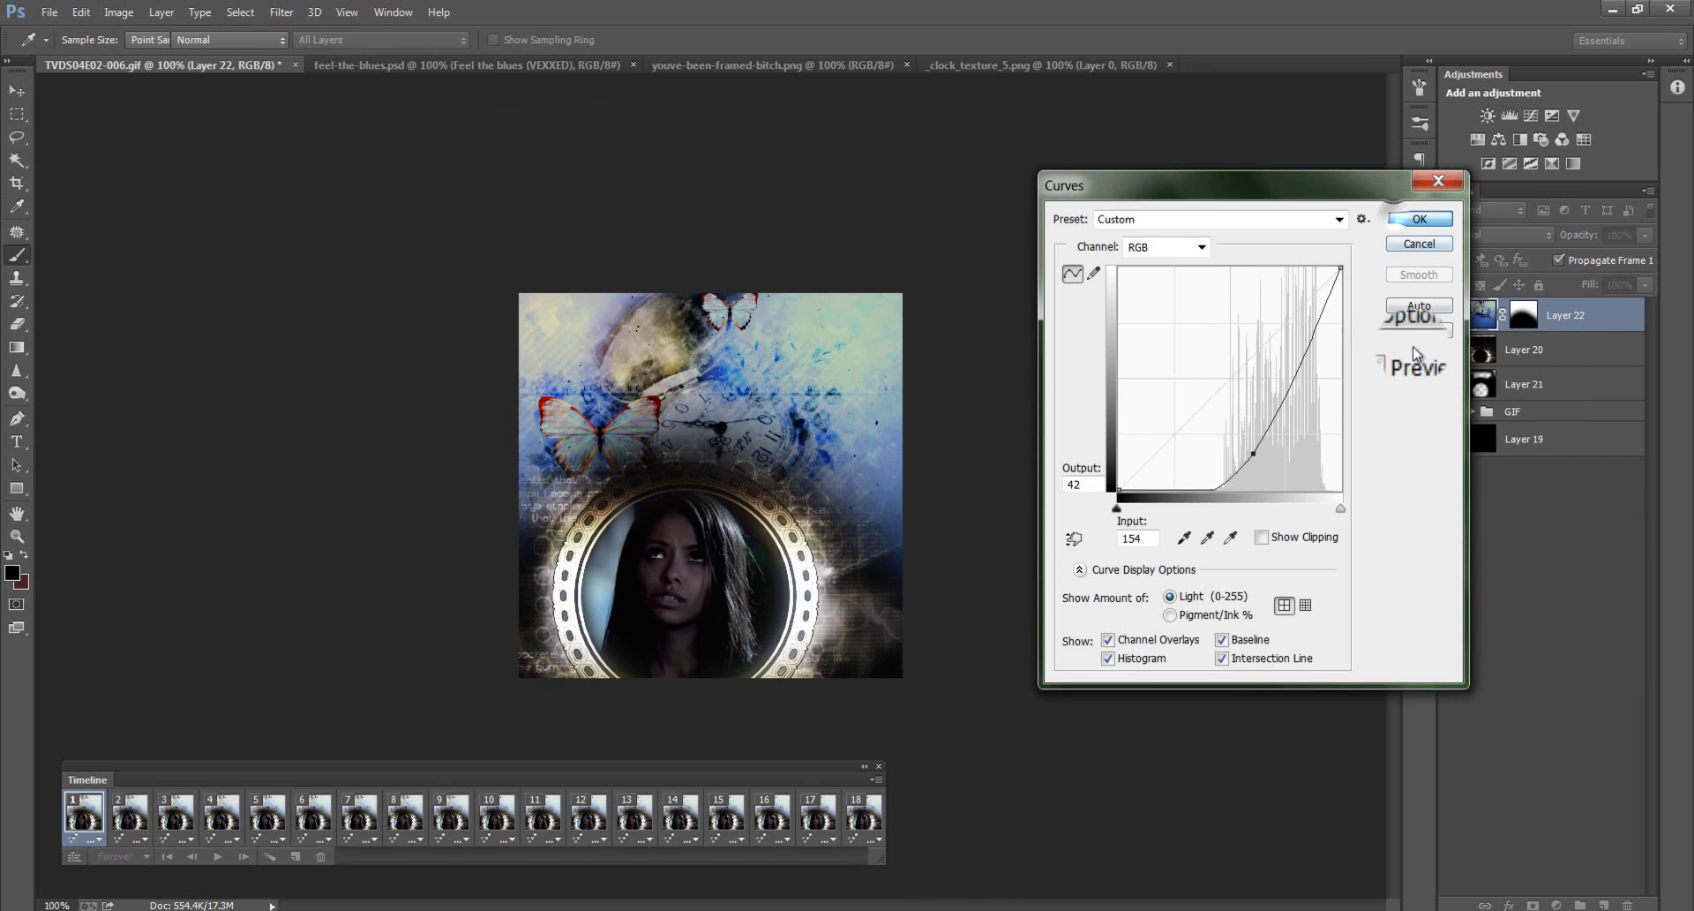
click(1419, 219)
key(b)
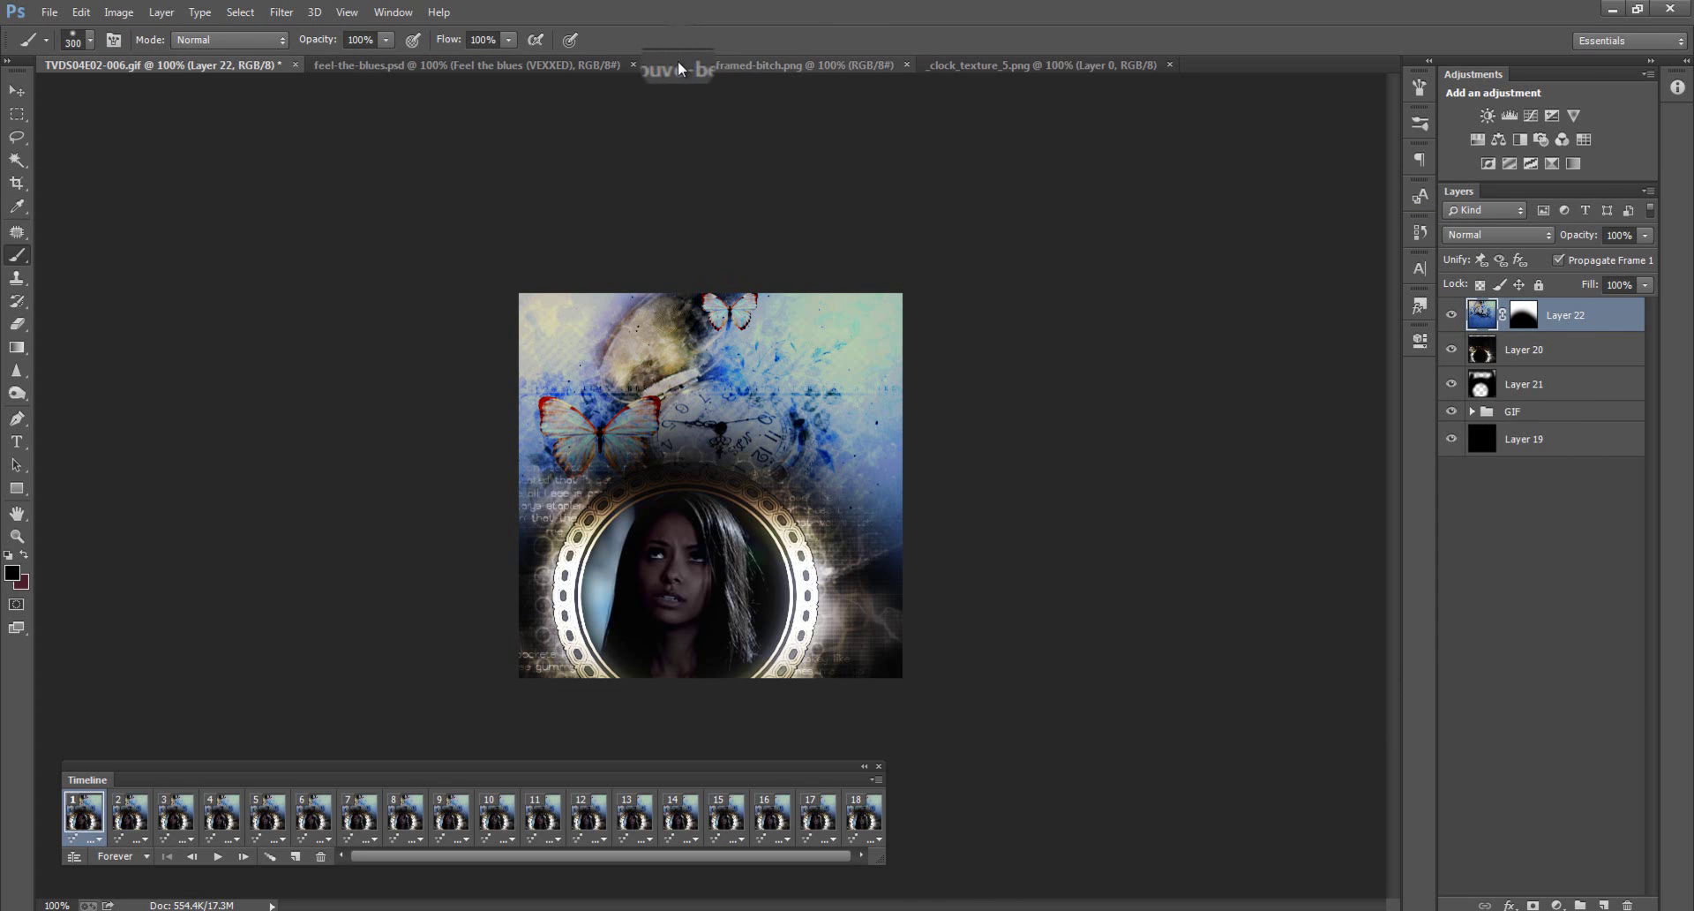
Step: Drag the Feel the blues (VEXXED) group from feel-the-blues.psd onto the GIF canvas, then reselect Layer 22
click(392, 68)
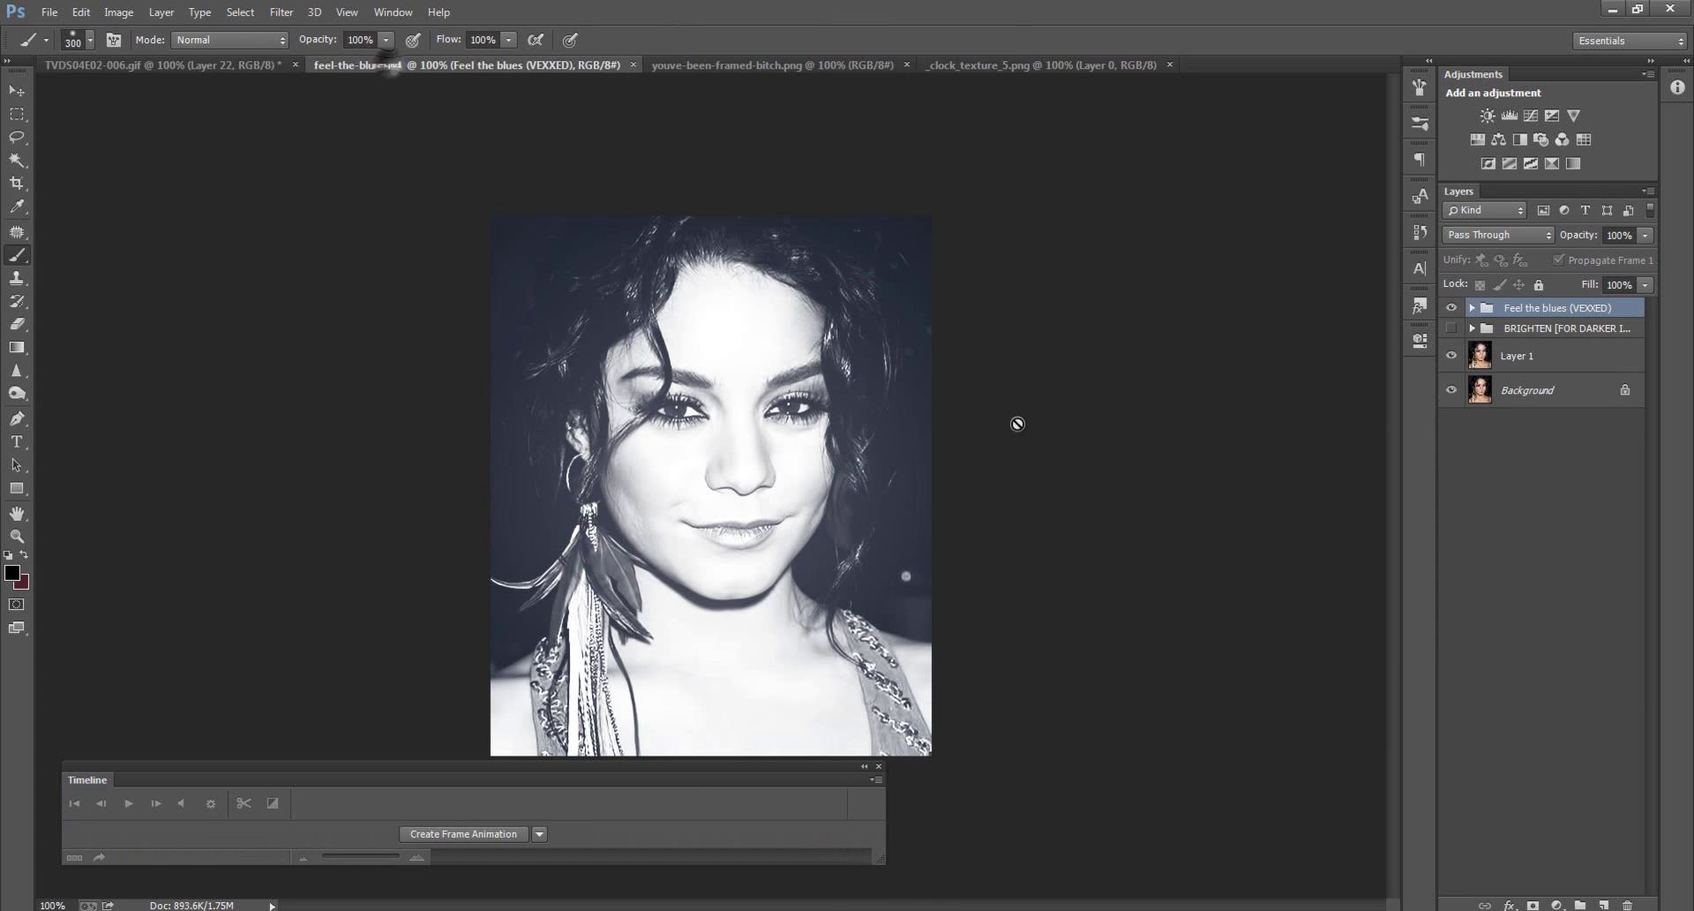
drag(1516, 284, 1516, 288)
click(11, 91)
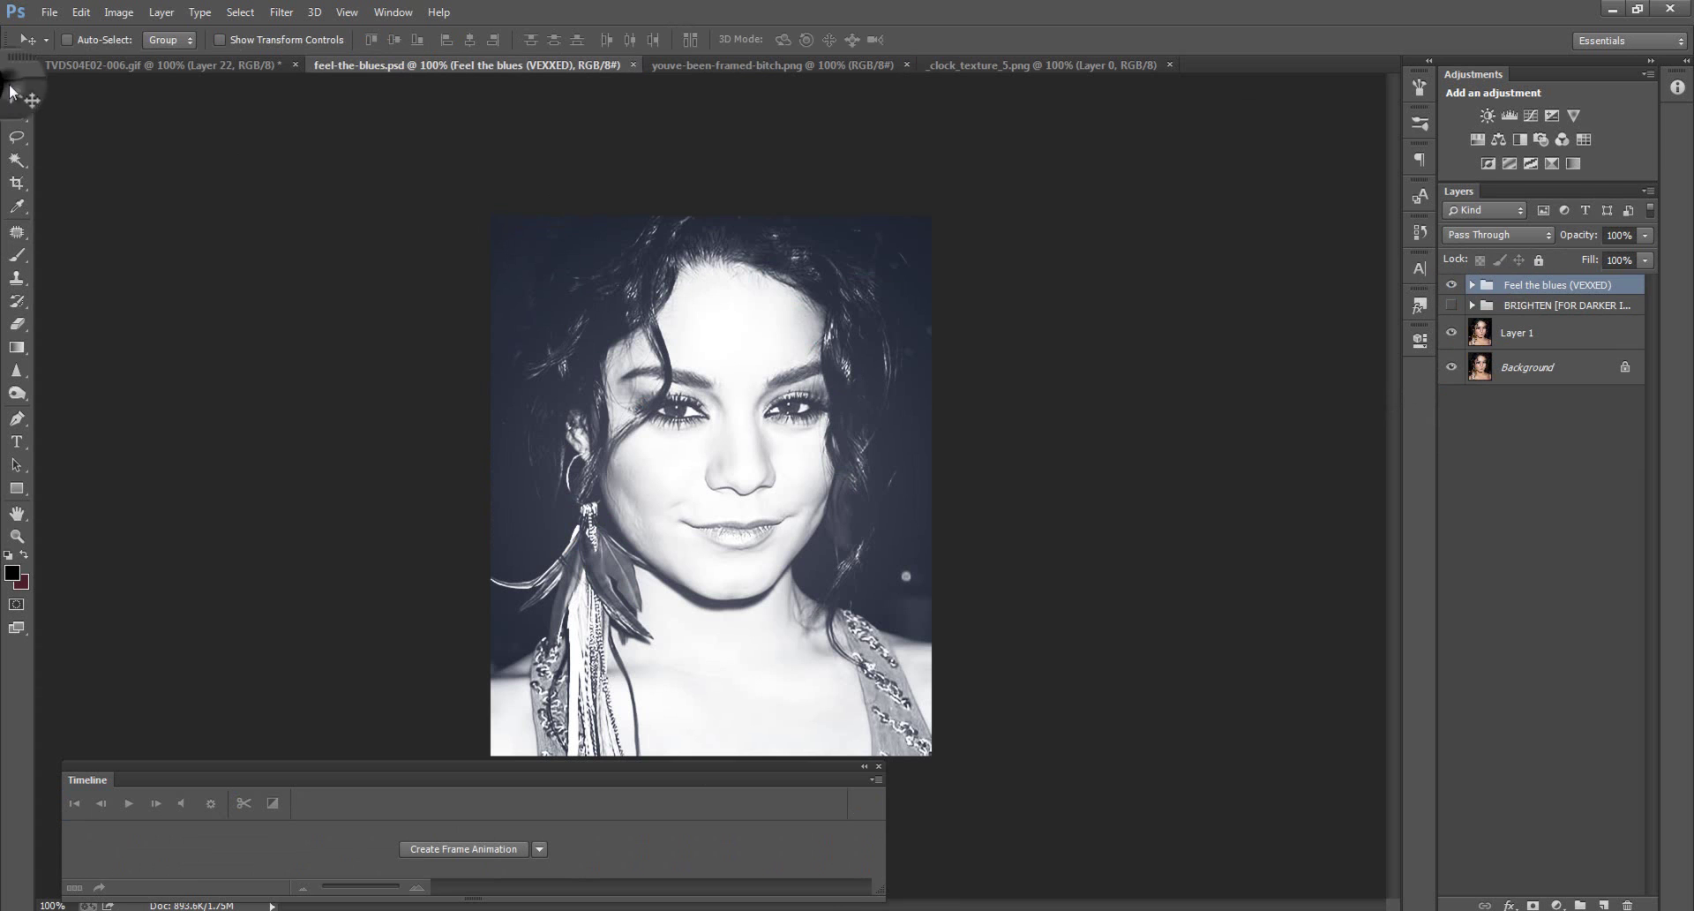
drag(196, 119, 779, 492)
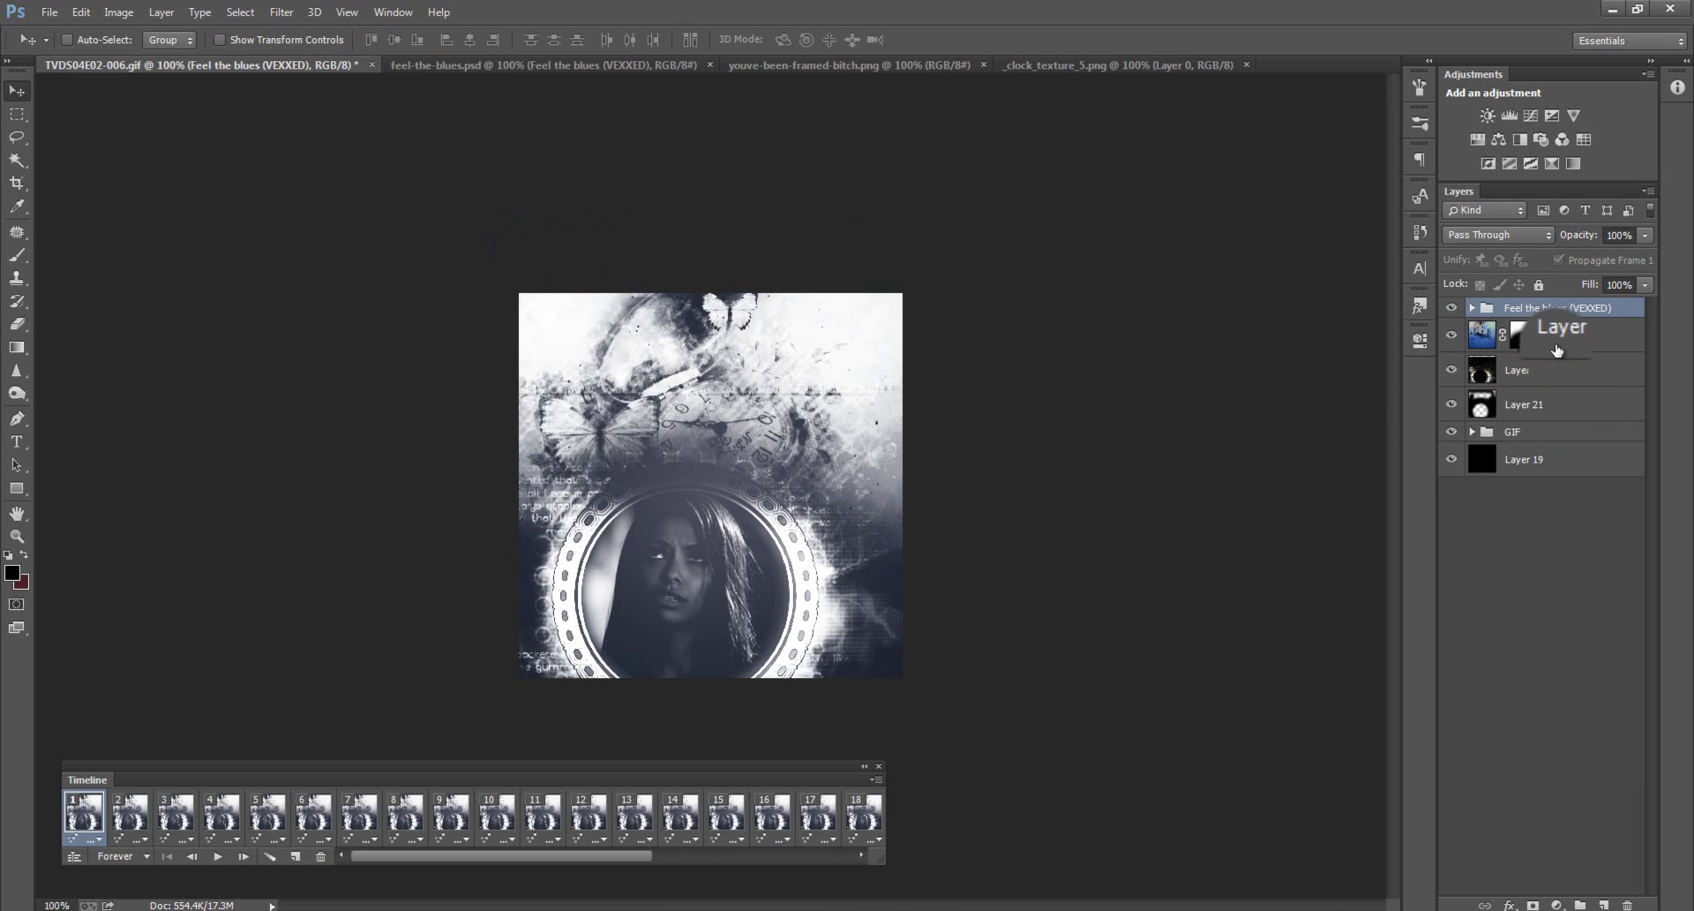
drag(1557, 351, 1512, 435)
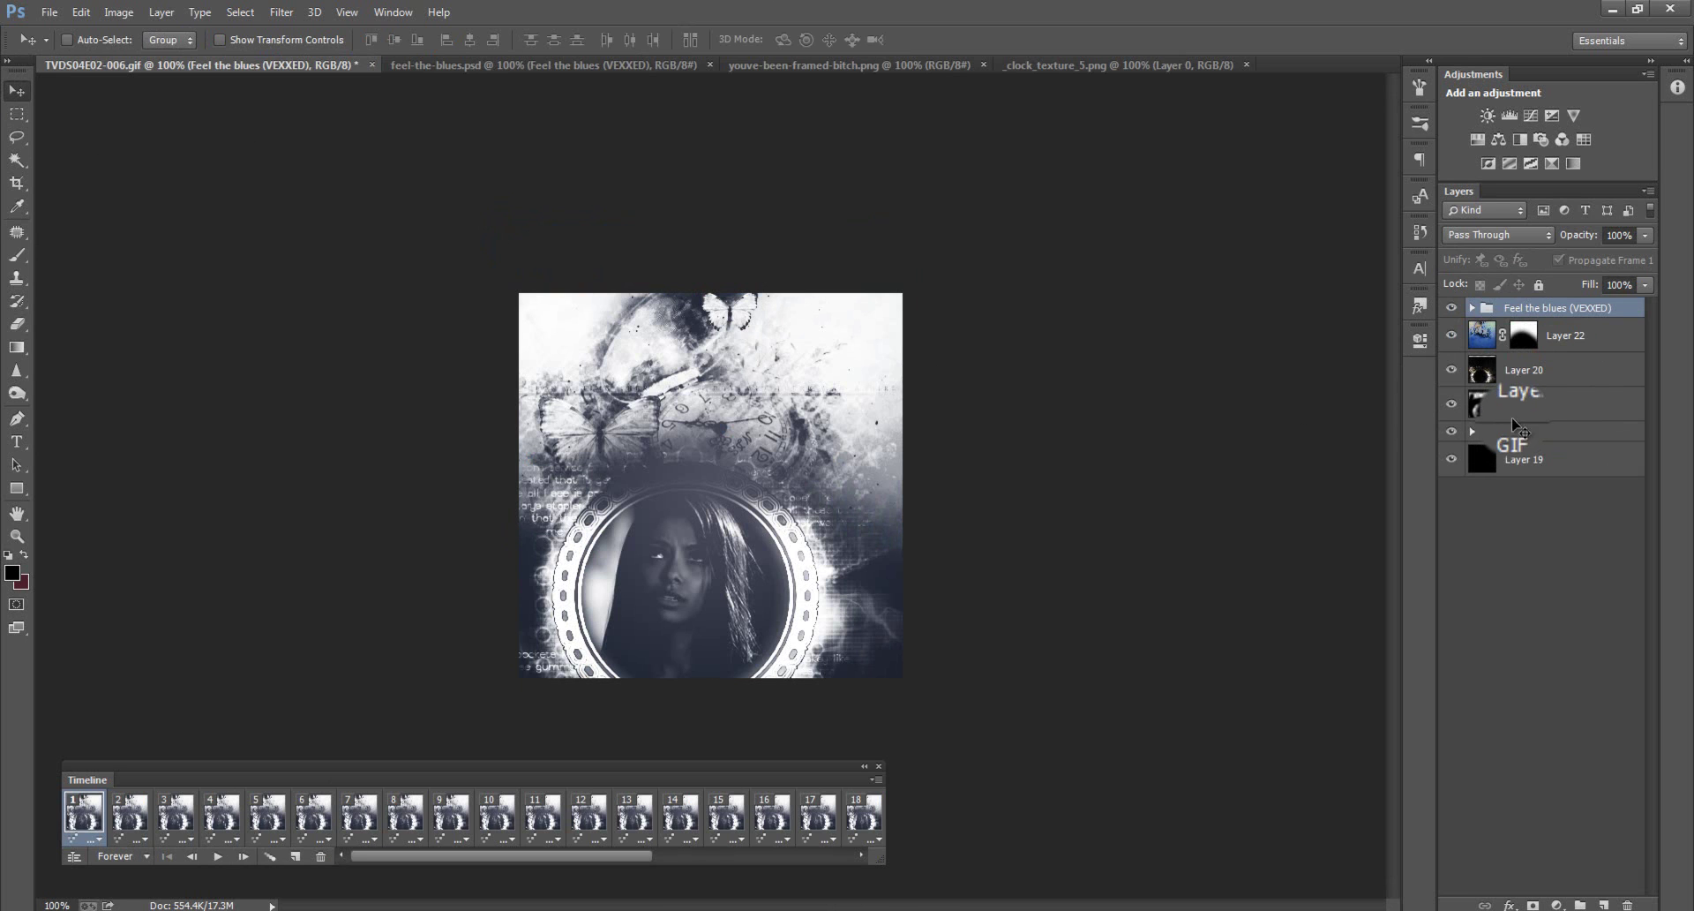
click(1482, 333)
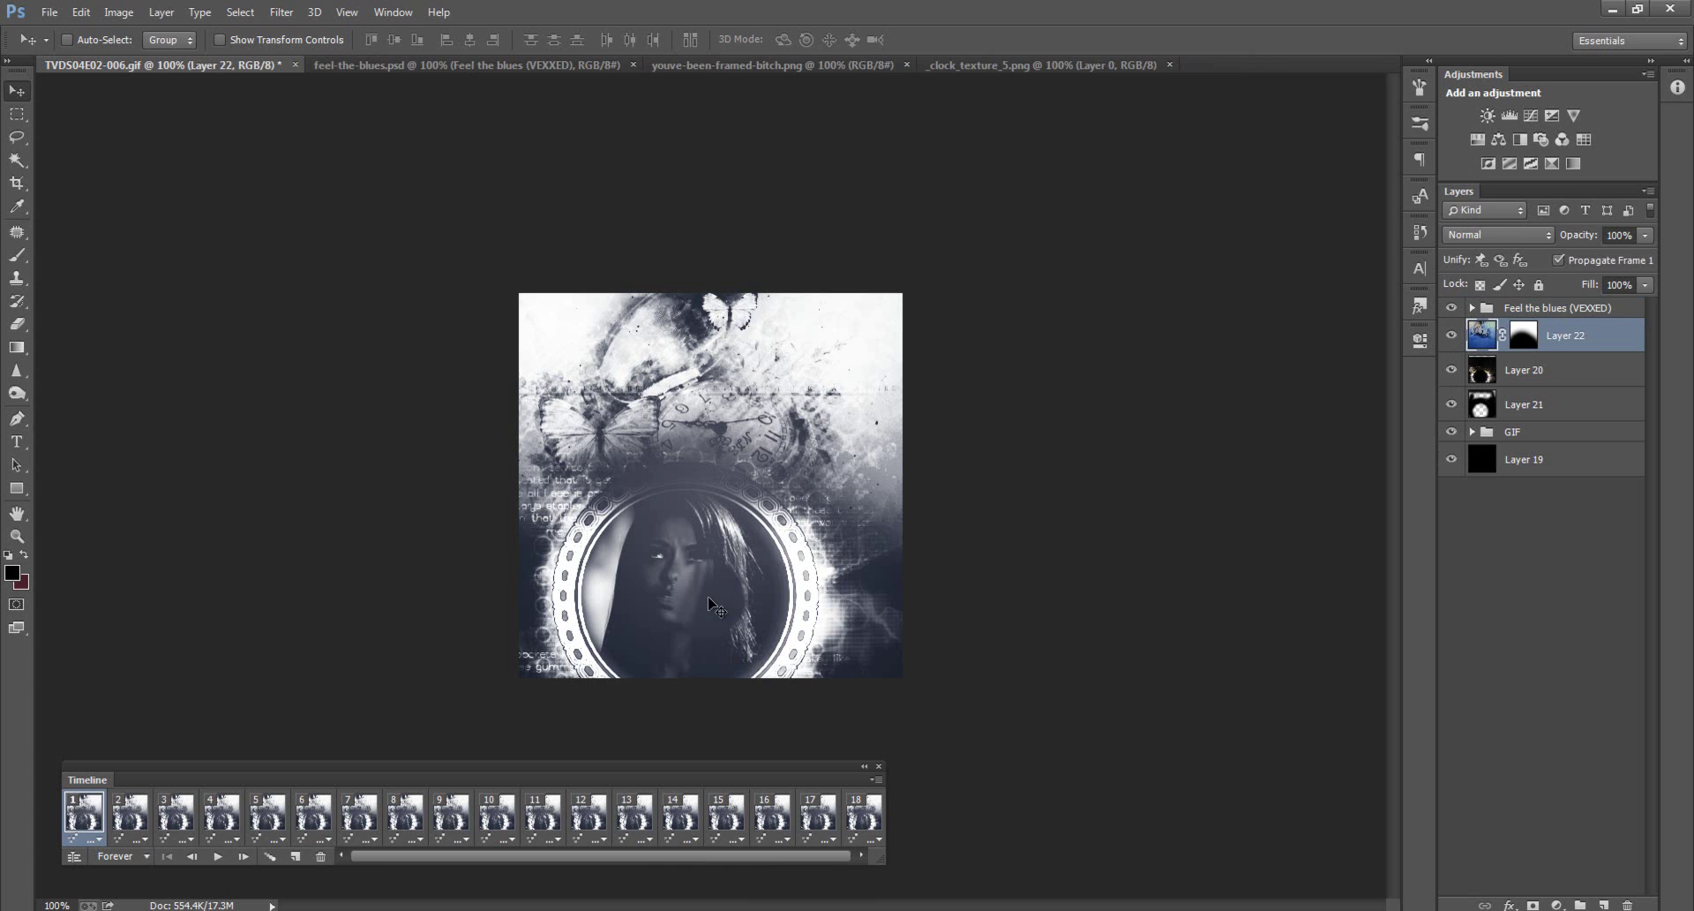
Step: Make the BRIGHTEN group visible in feel-the-blues.psd and drag it into the GIF above the GIF group
click(1536, 432)
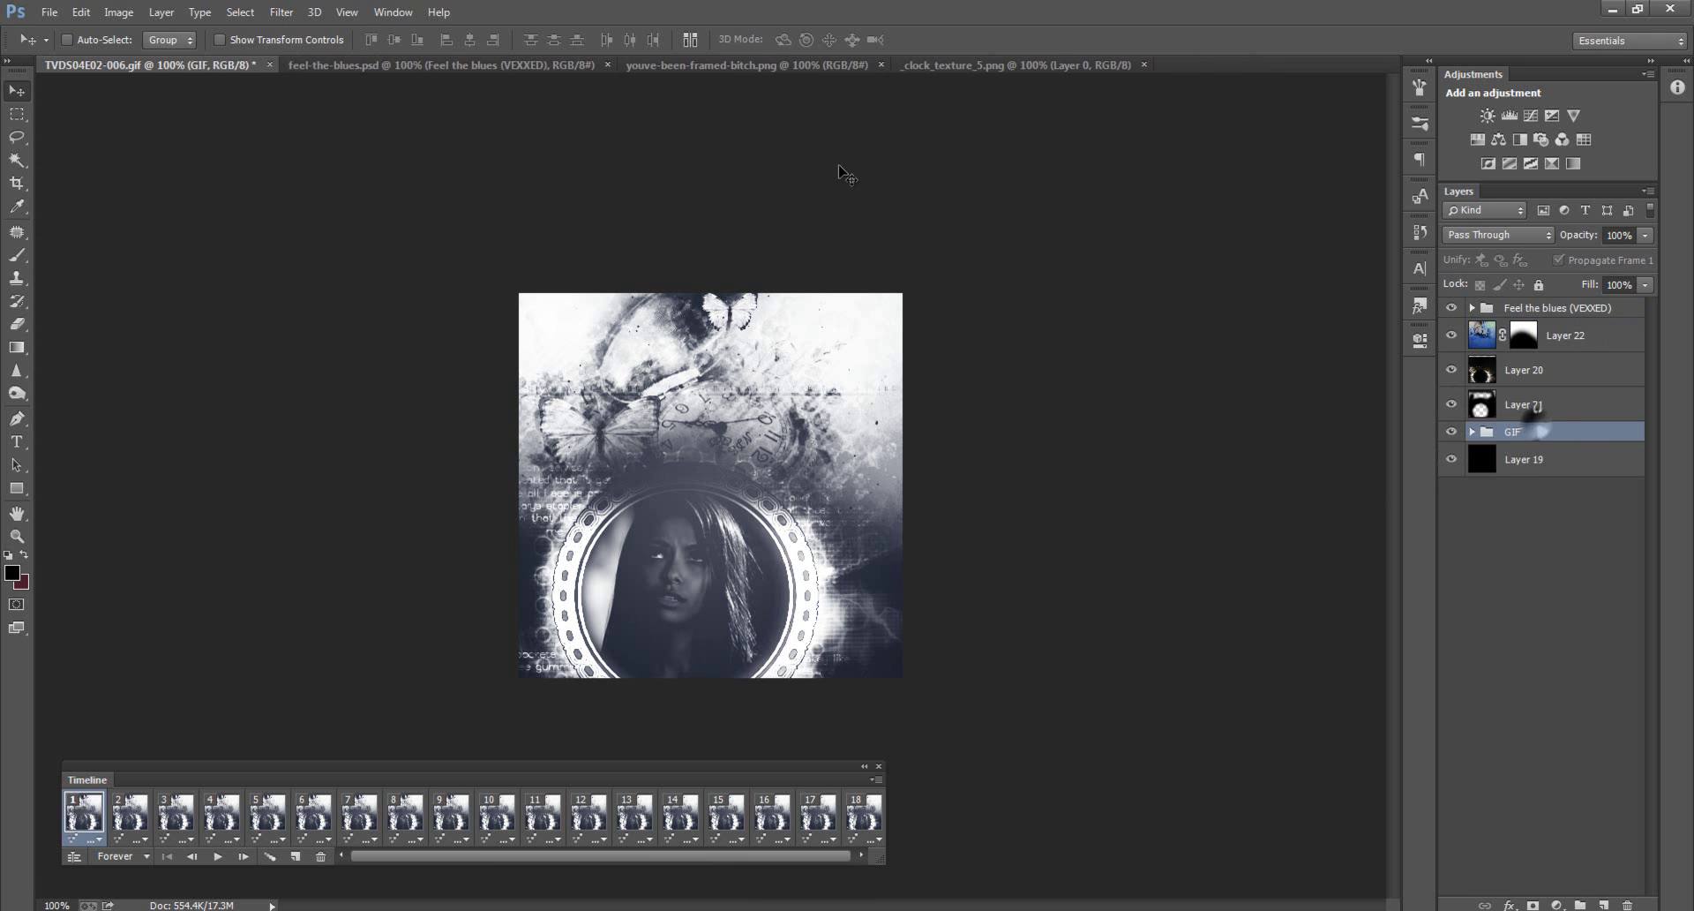
click(465, 66)
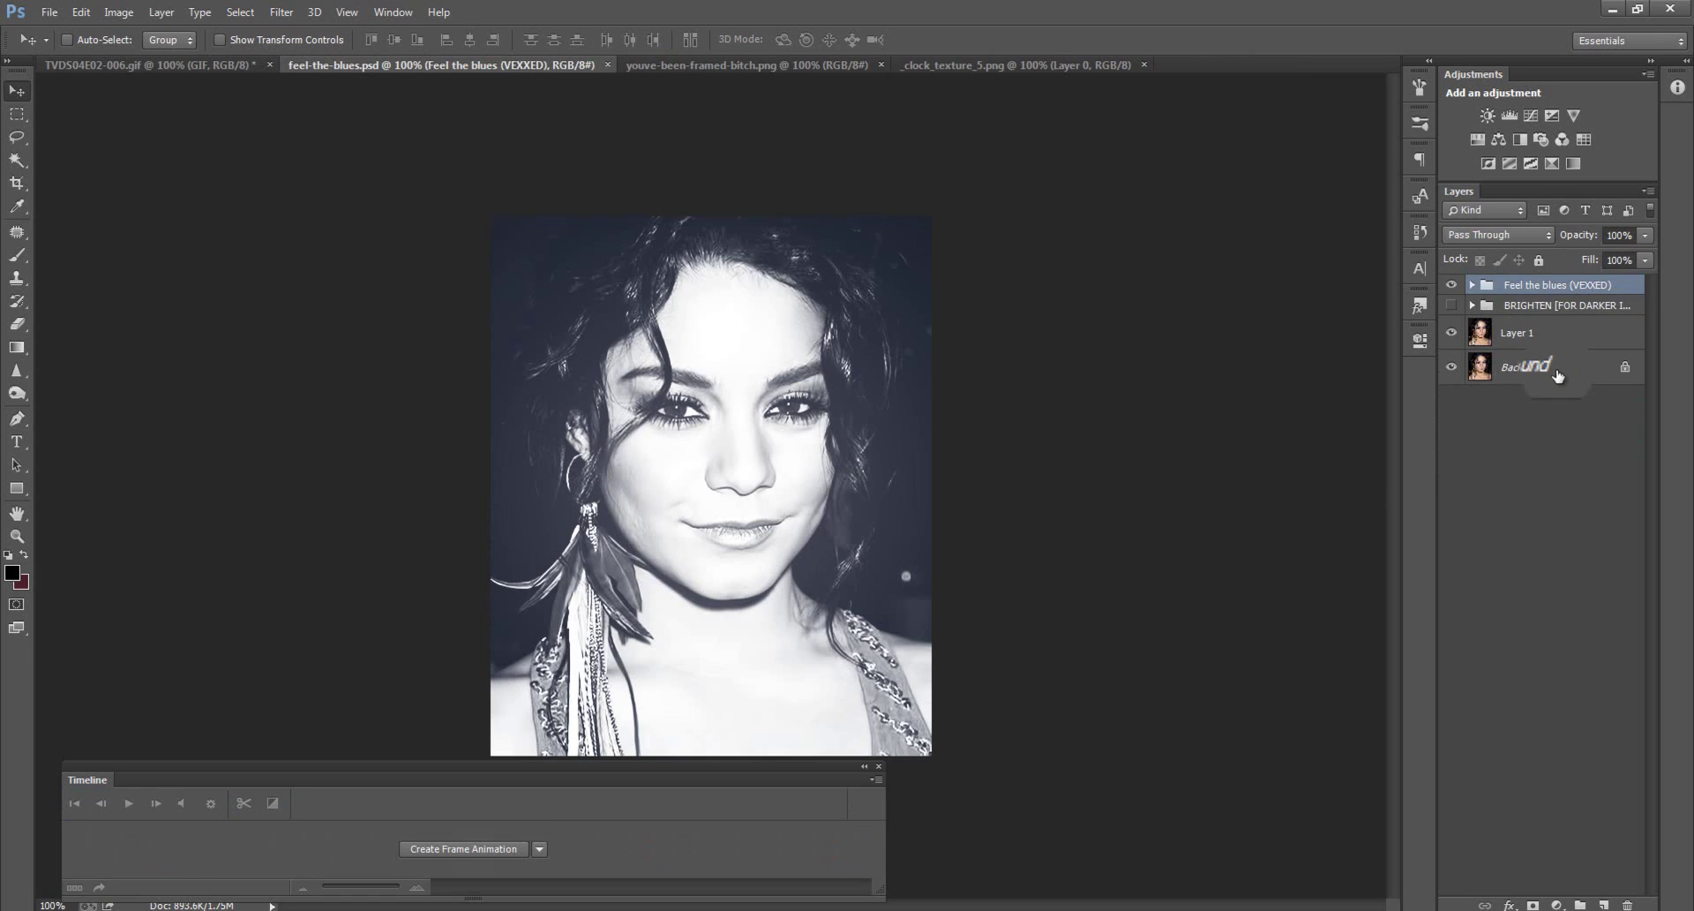
click(1490, 311)
click(1451, 306)
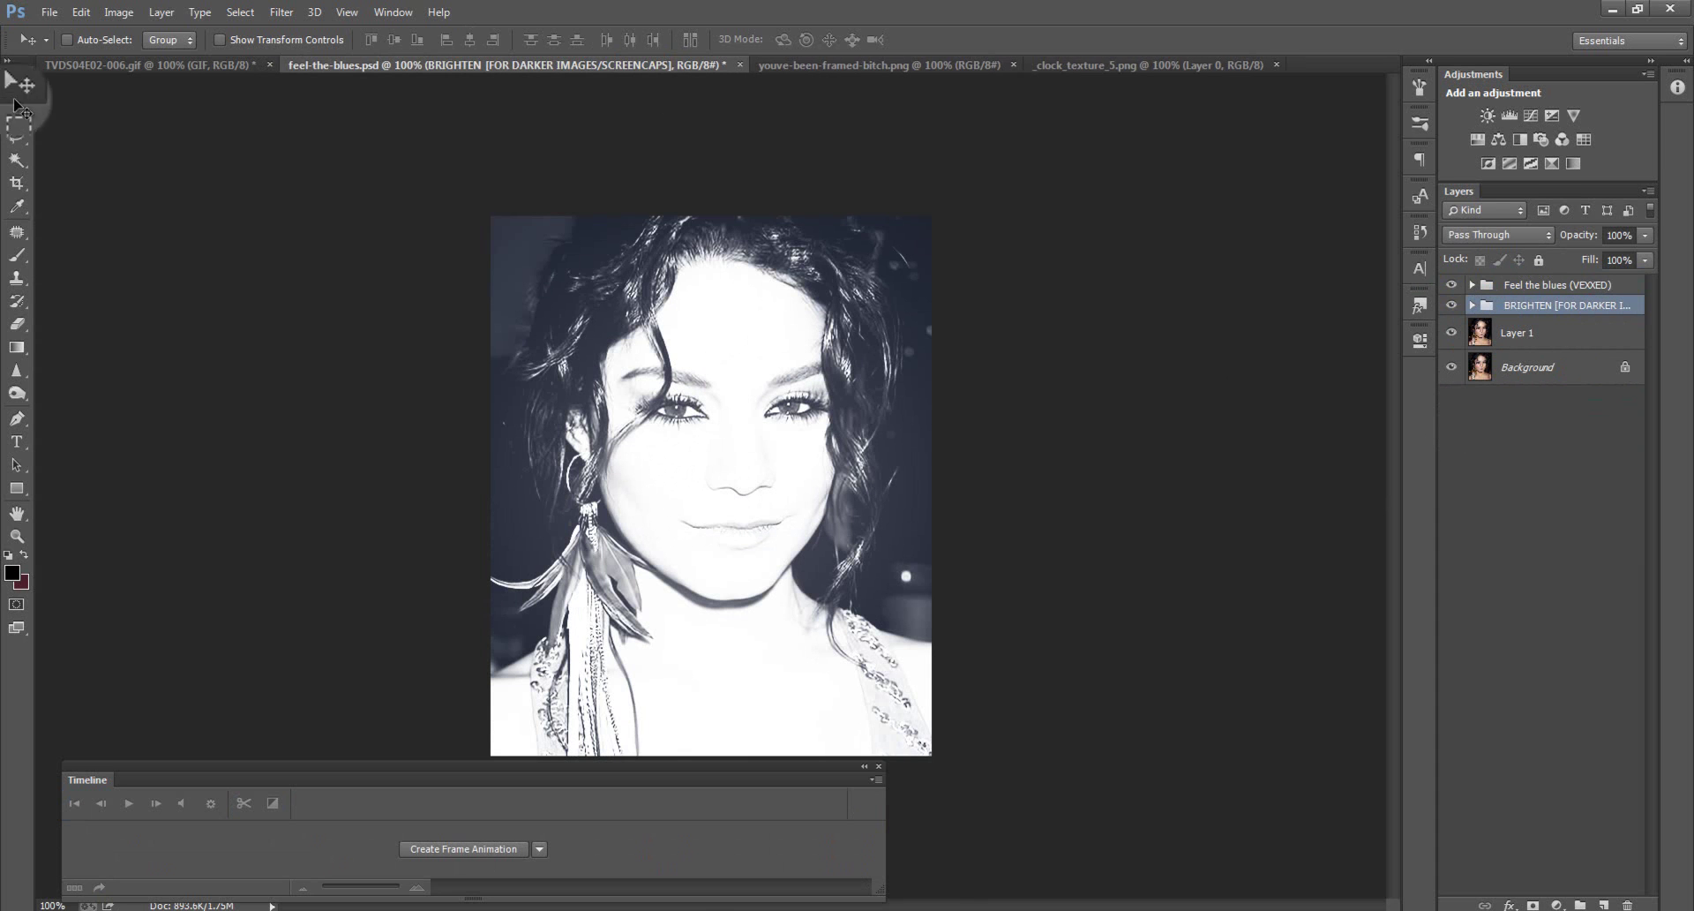
drag(660, 355, 616, 499)
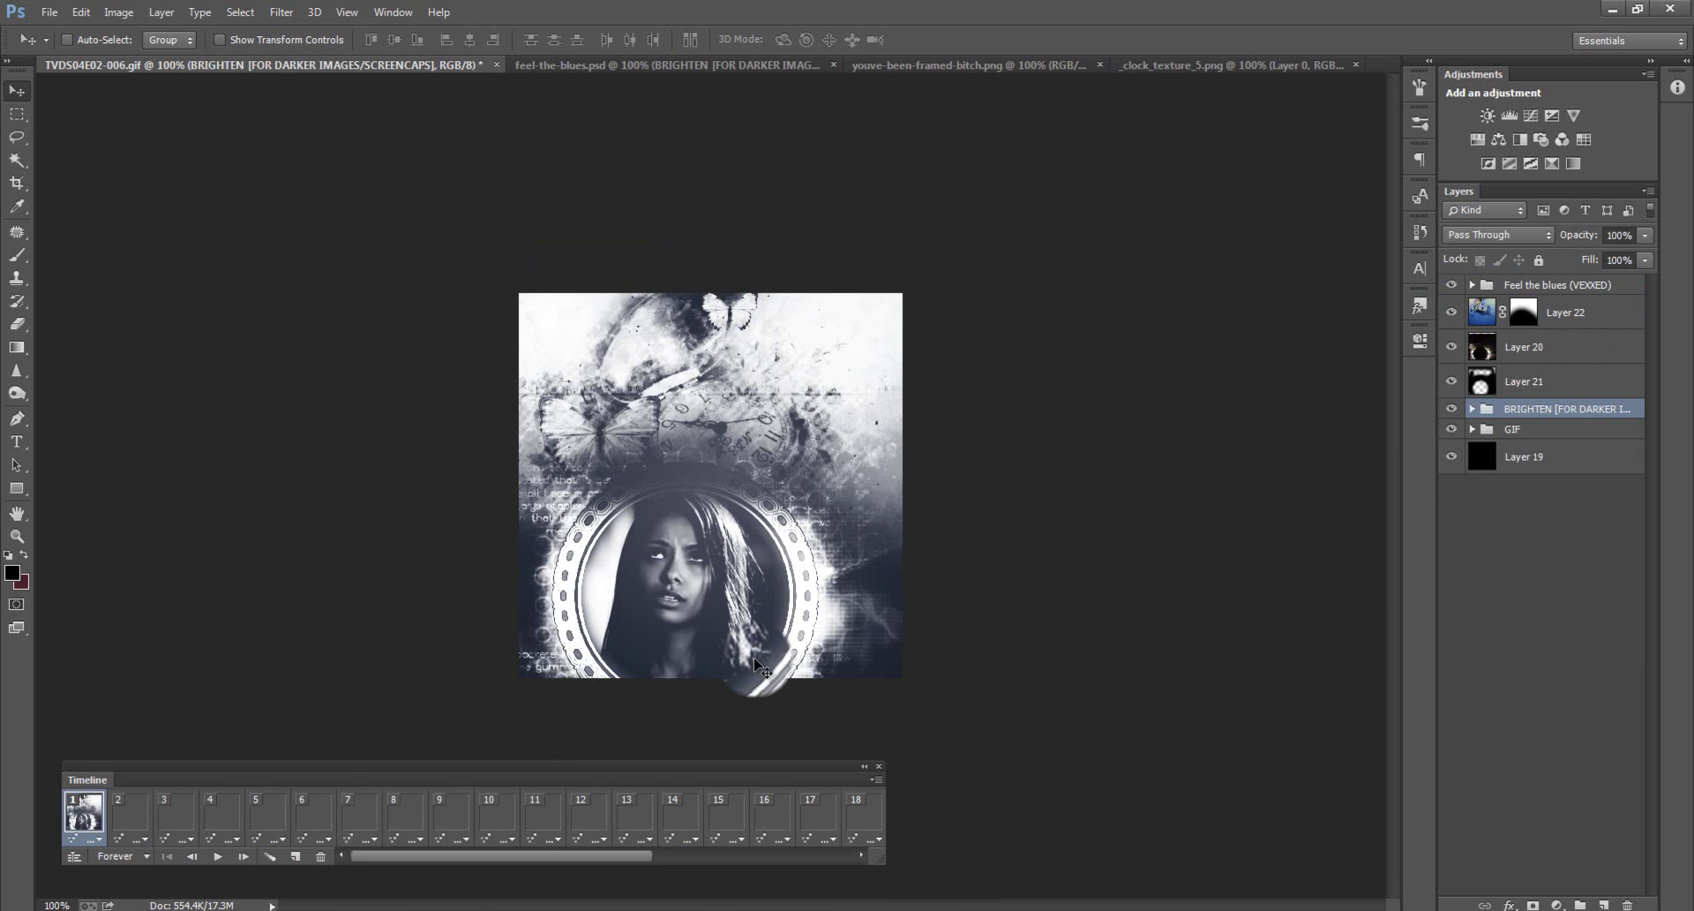
drag(1500, 431, 1471, 420)
Step: Toggle the BRIGHTEN group, Layer 21 and Layer 22 on and off to compare, then play the animation
click(1452, 433)
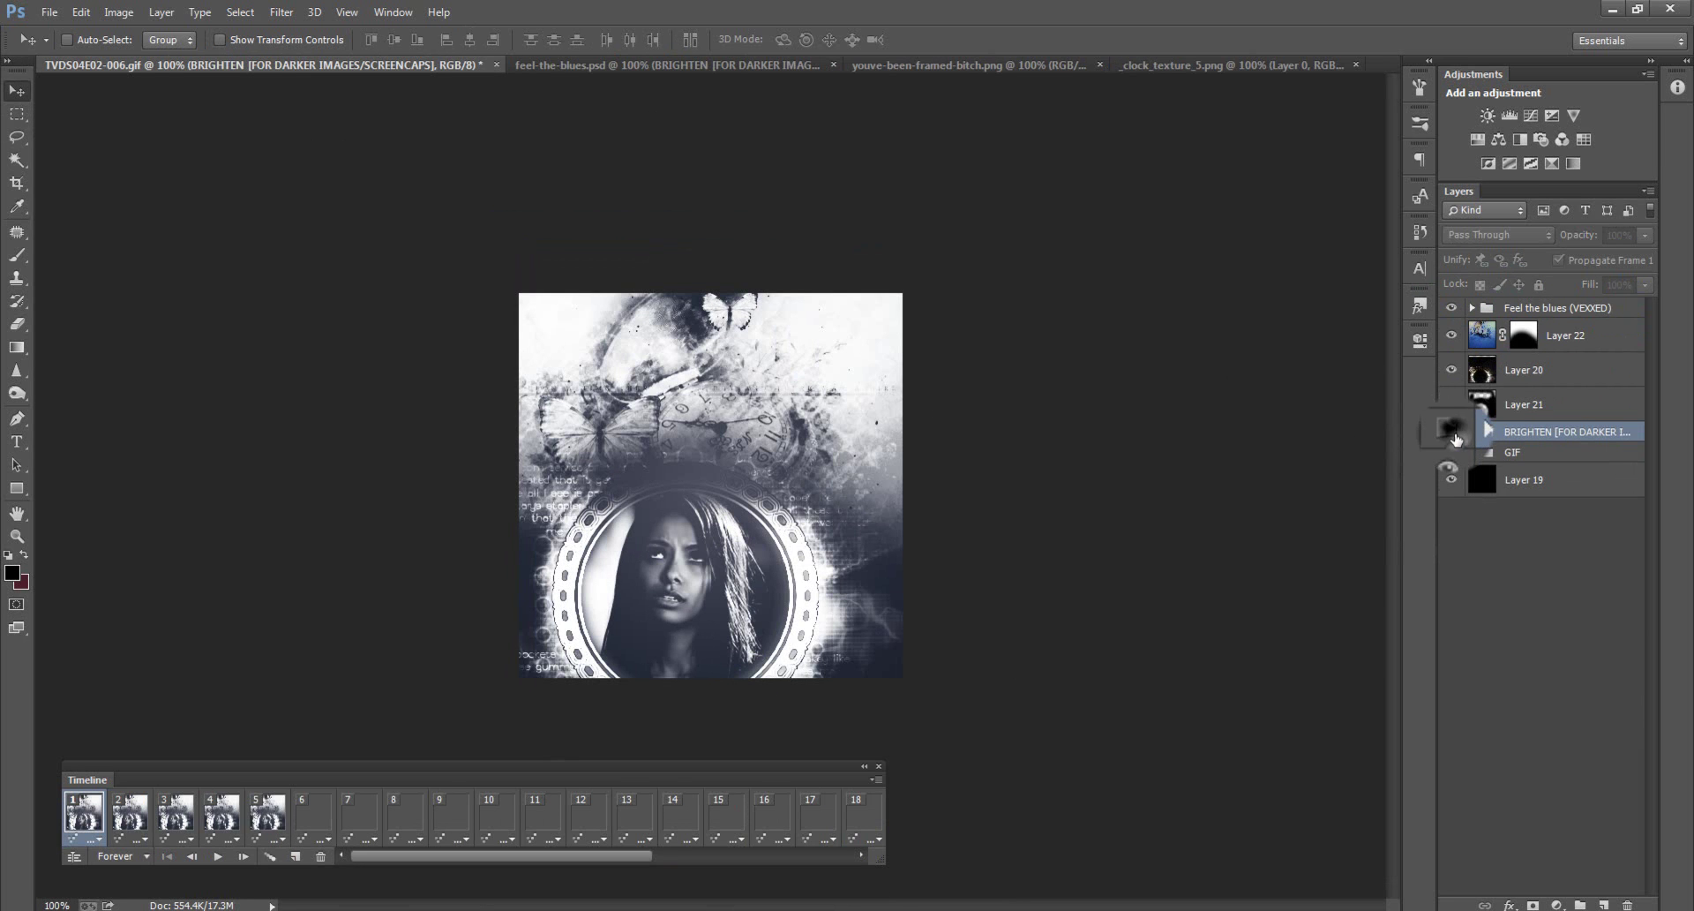
click(1451, 432)
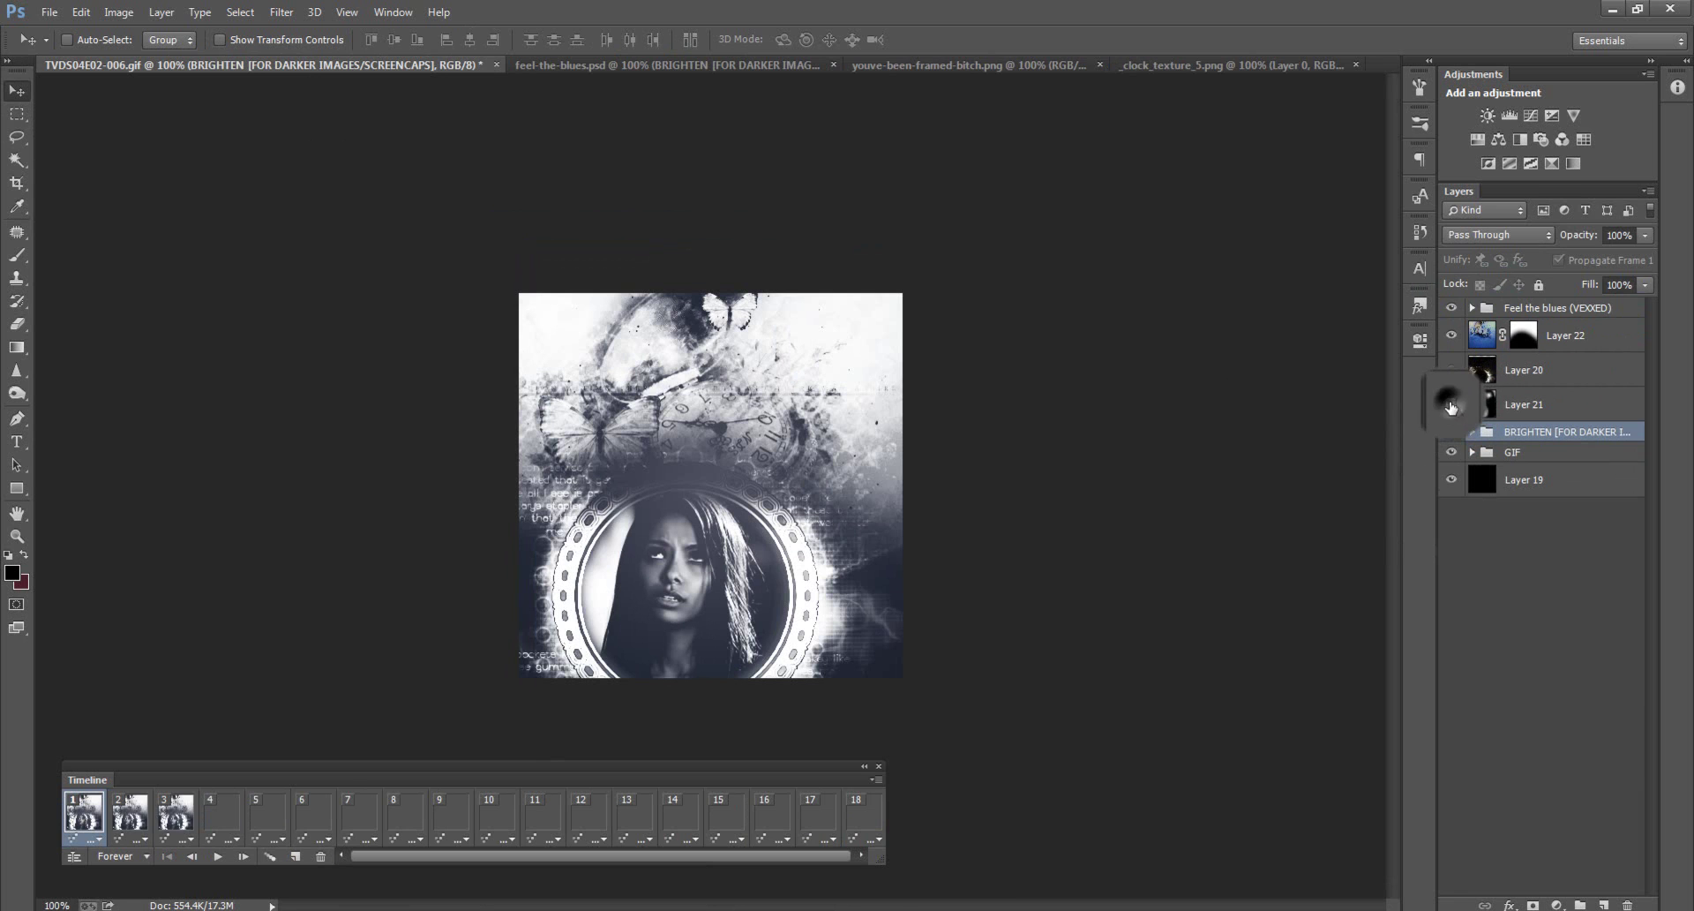
click(1451, 404)
click(1452, 404)
drag(1437, 368, 1449, 346)
click(1447, 340)
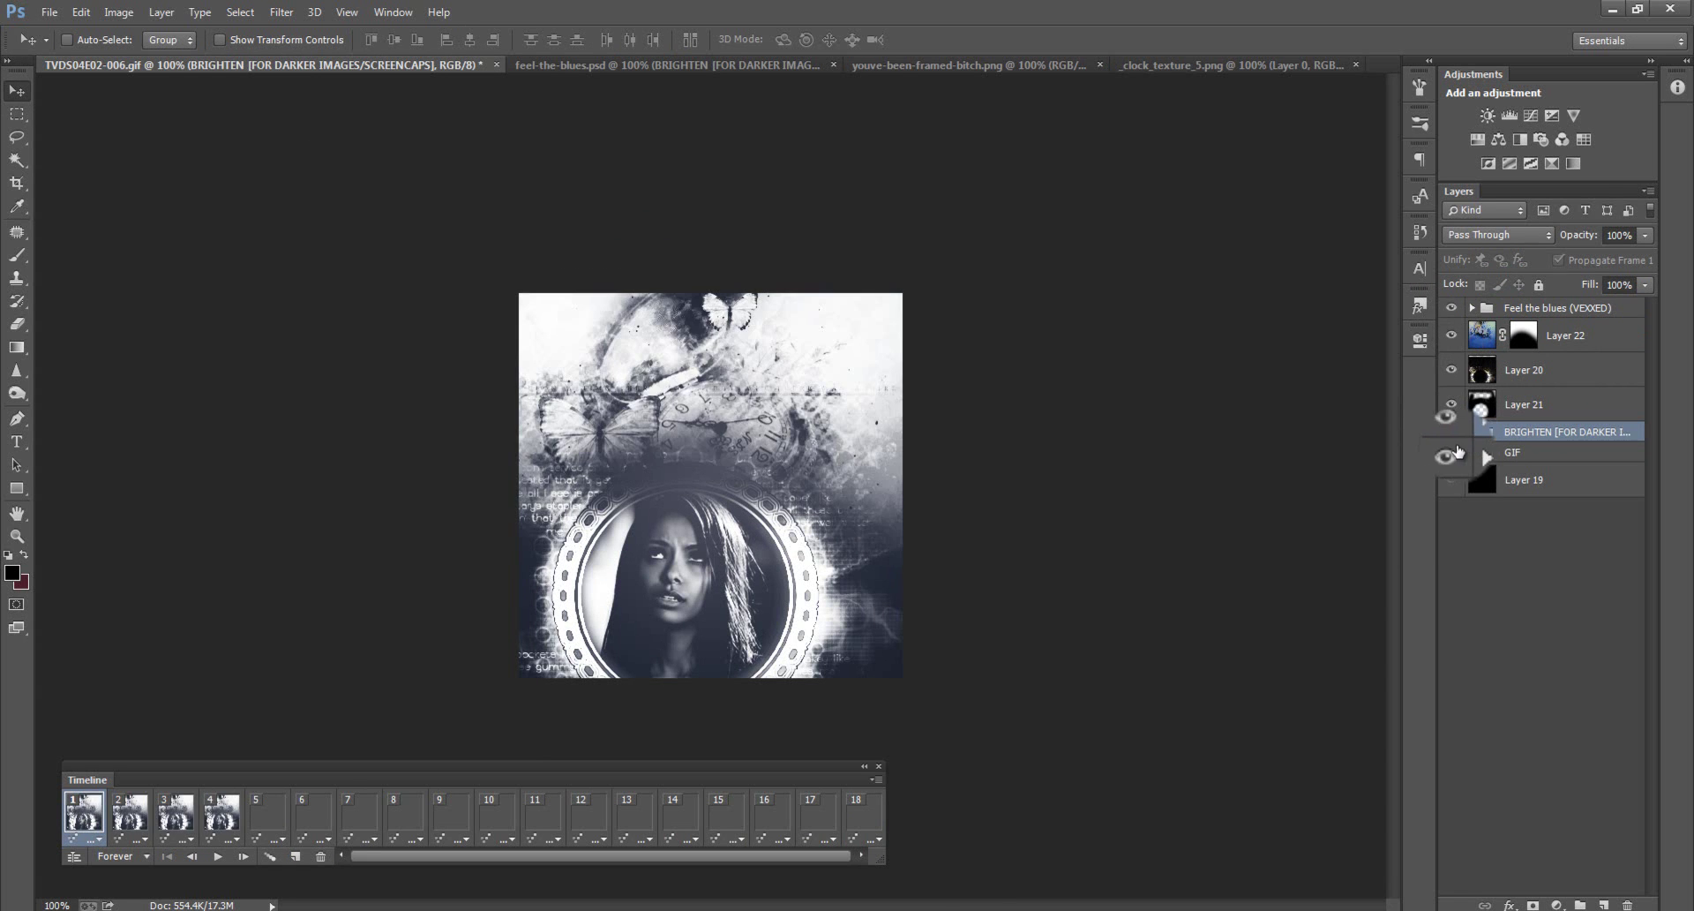
click(1441, 437)
click(1442, 438)
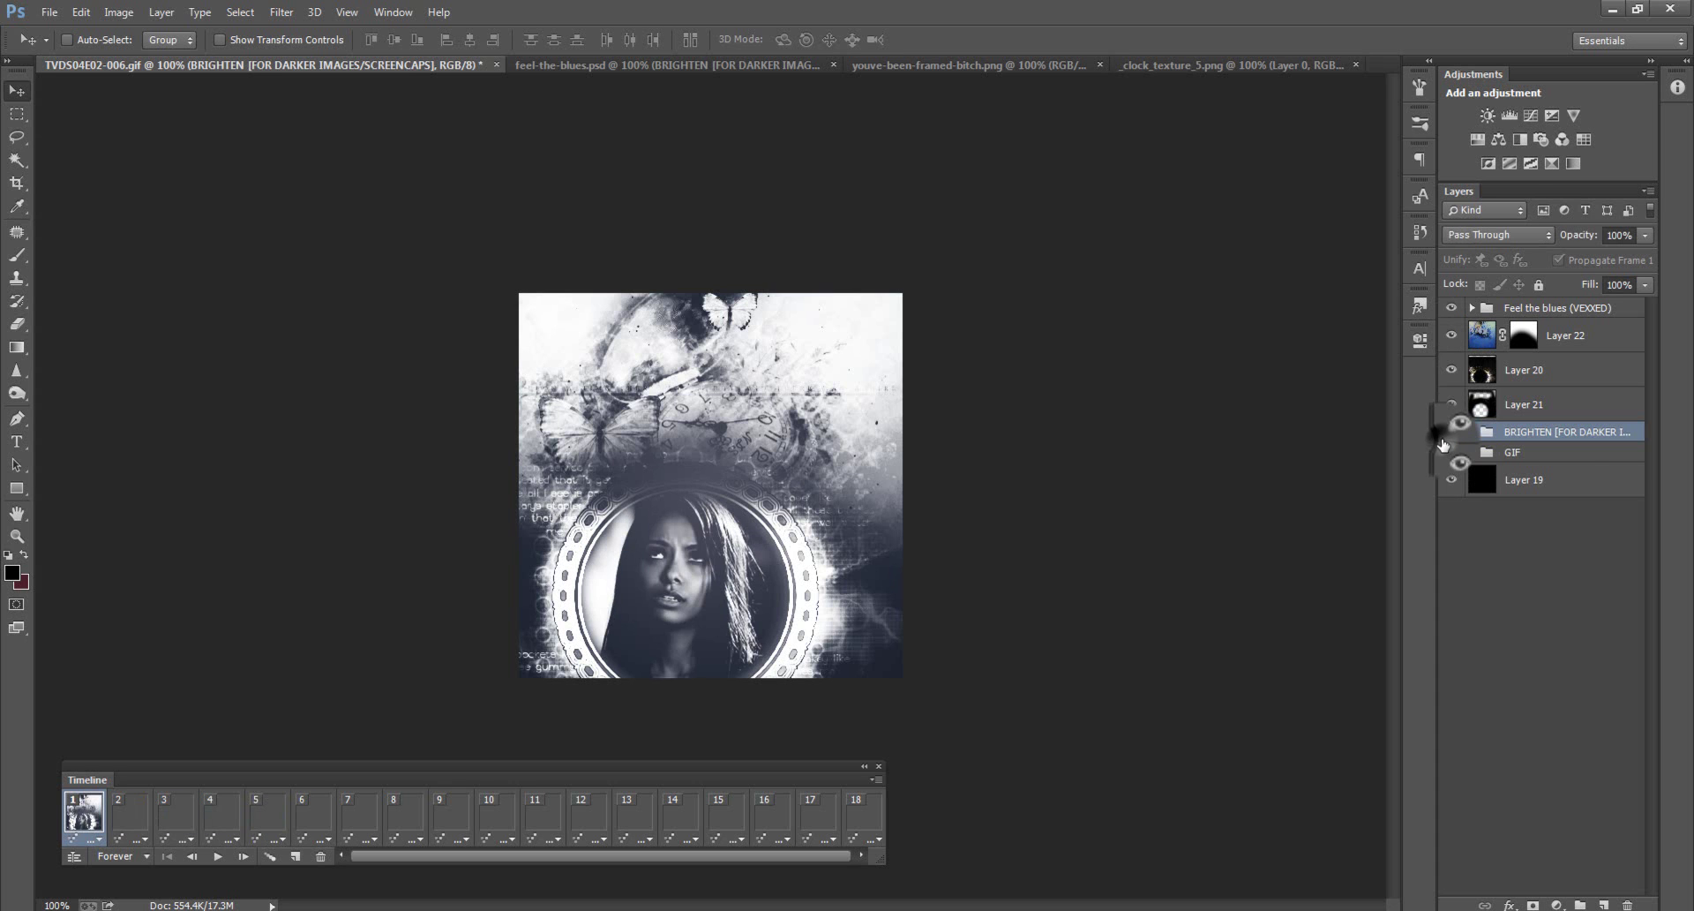
click(1442, 437)
drag(1444, 444, 1443, 444)
click(217, 857)
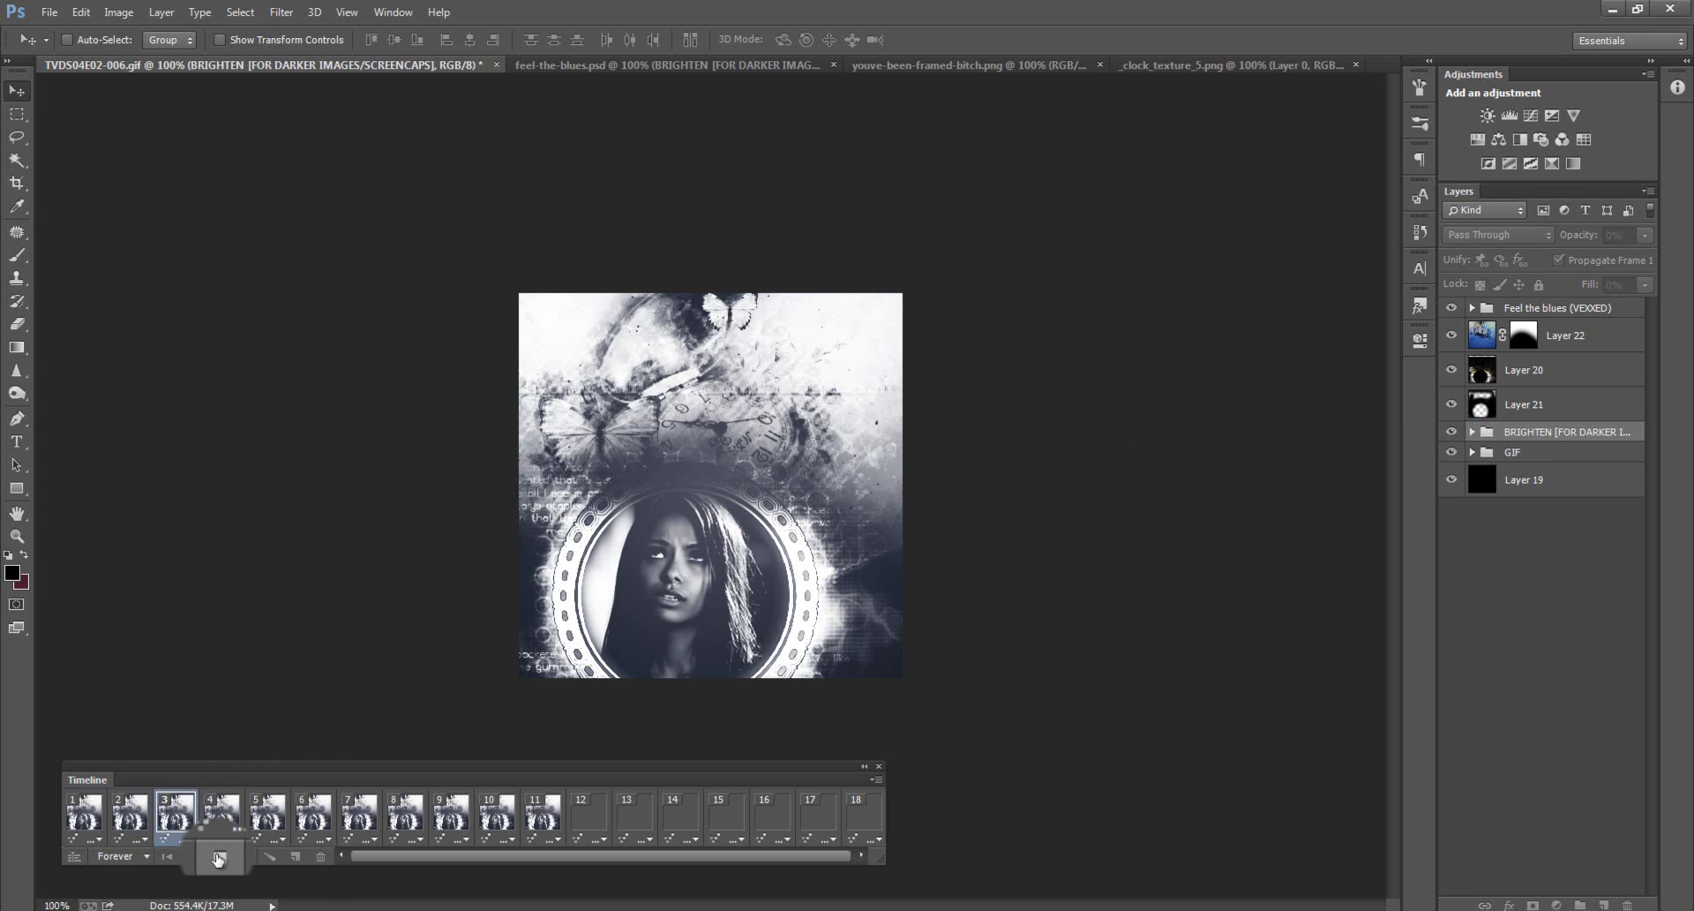
Step: Stop playback on frame 1 and unify Layer 22's visibility and position across all frames
click(89, 805)
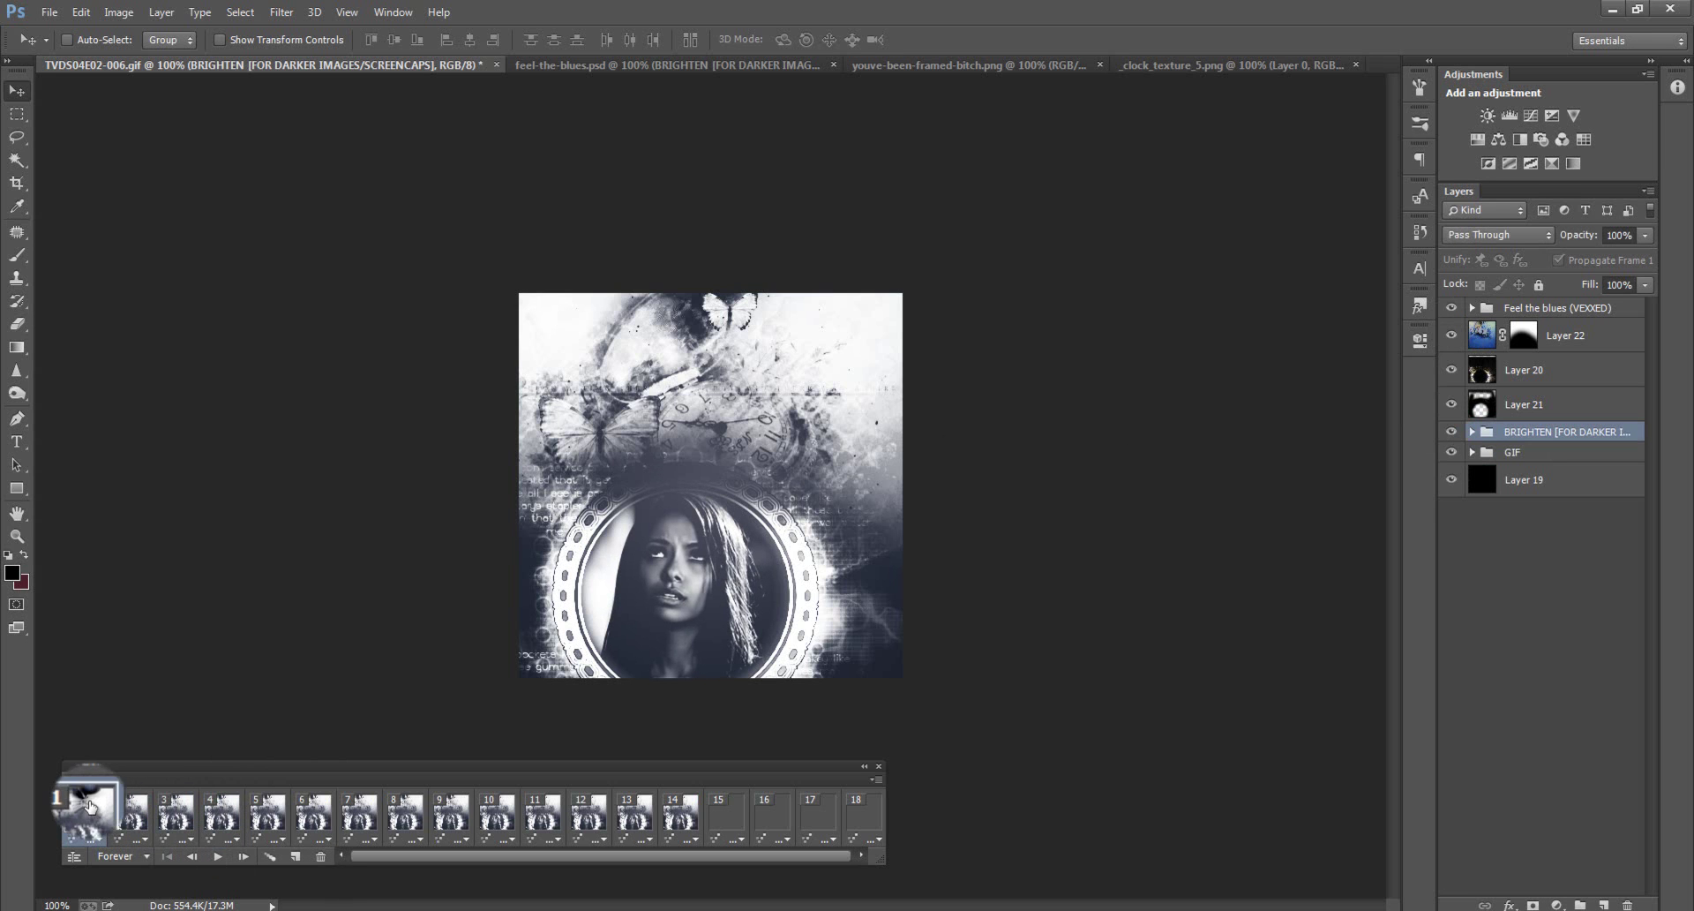
drag(1483, 335, 1483, 348)
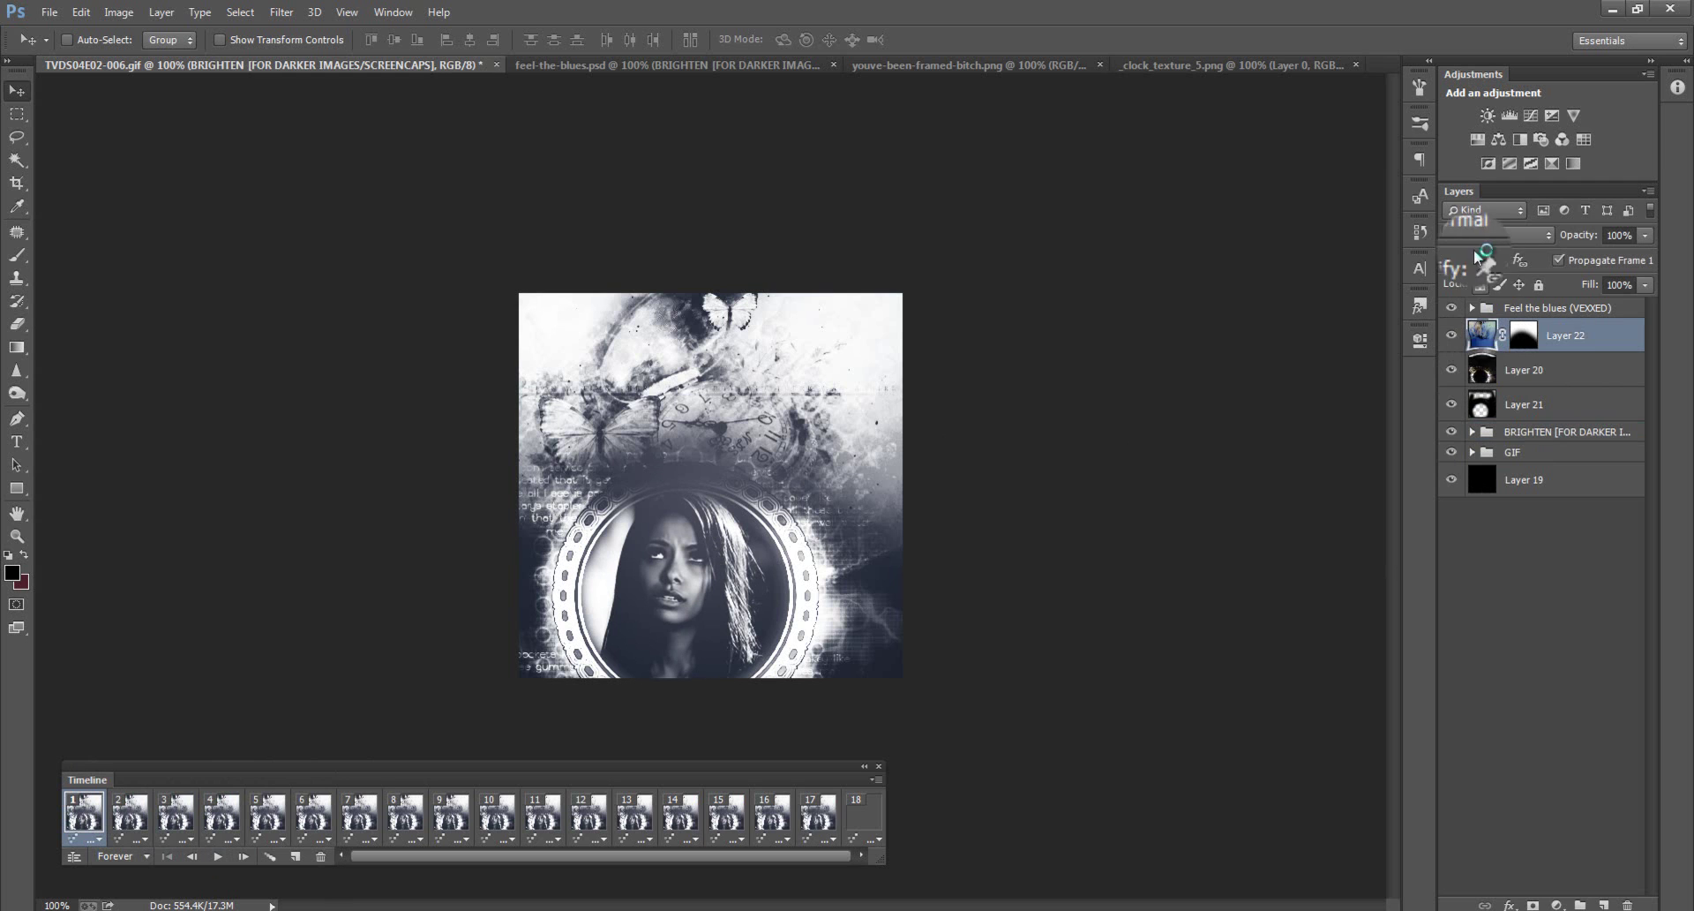
click(1503, 262)
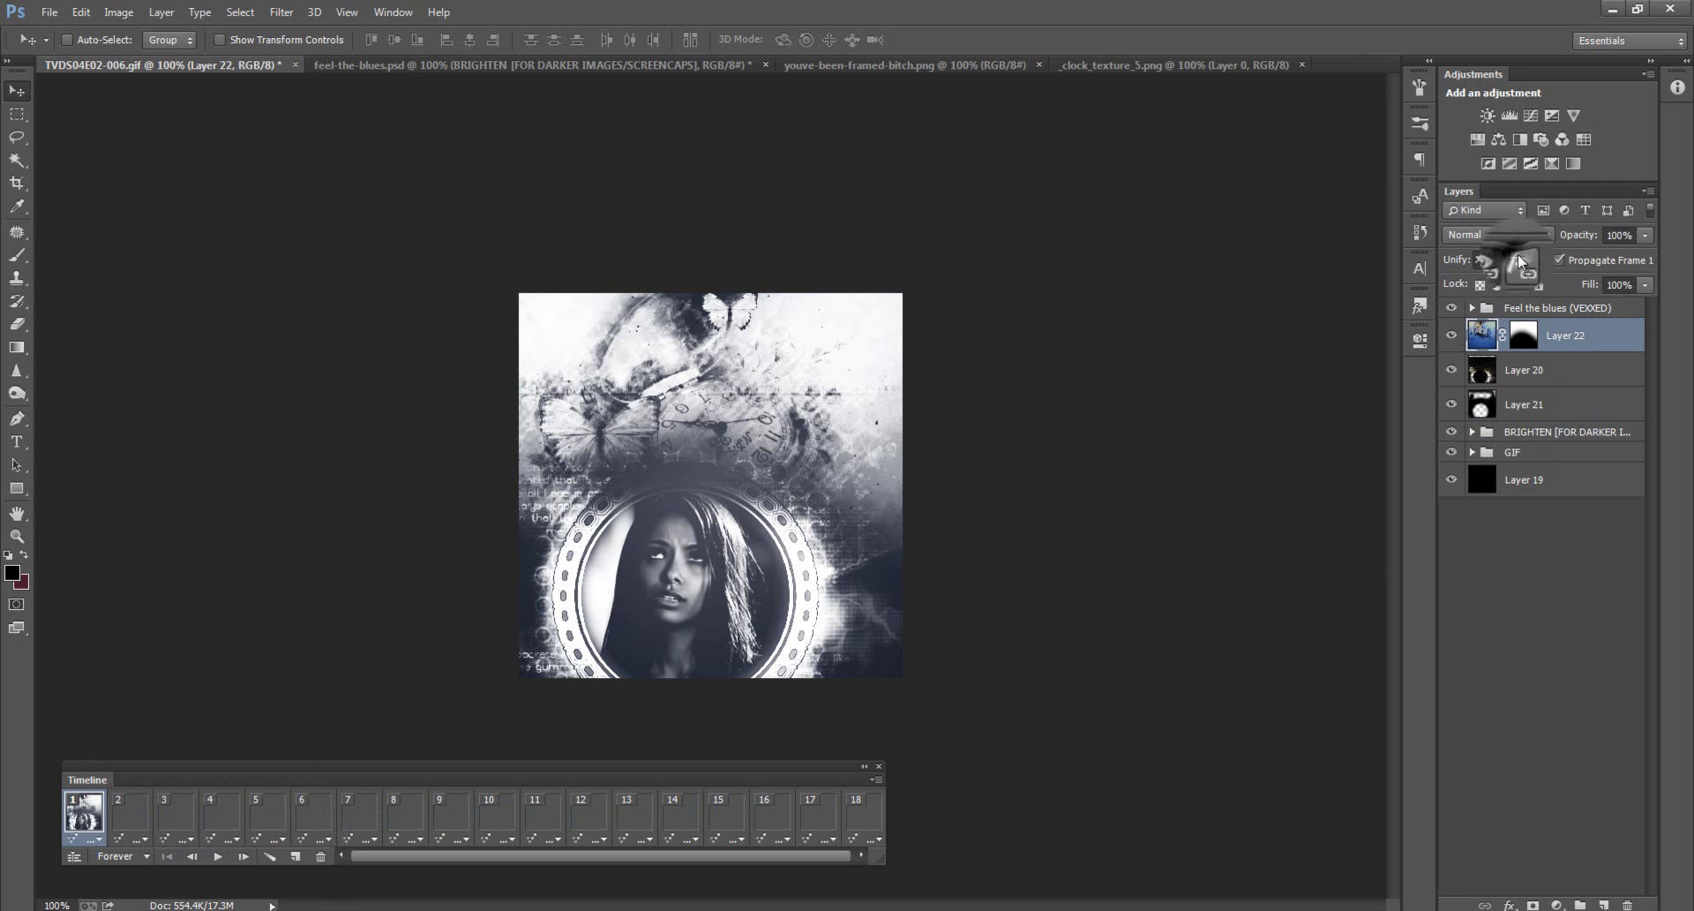
click(1484, 260)
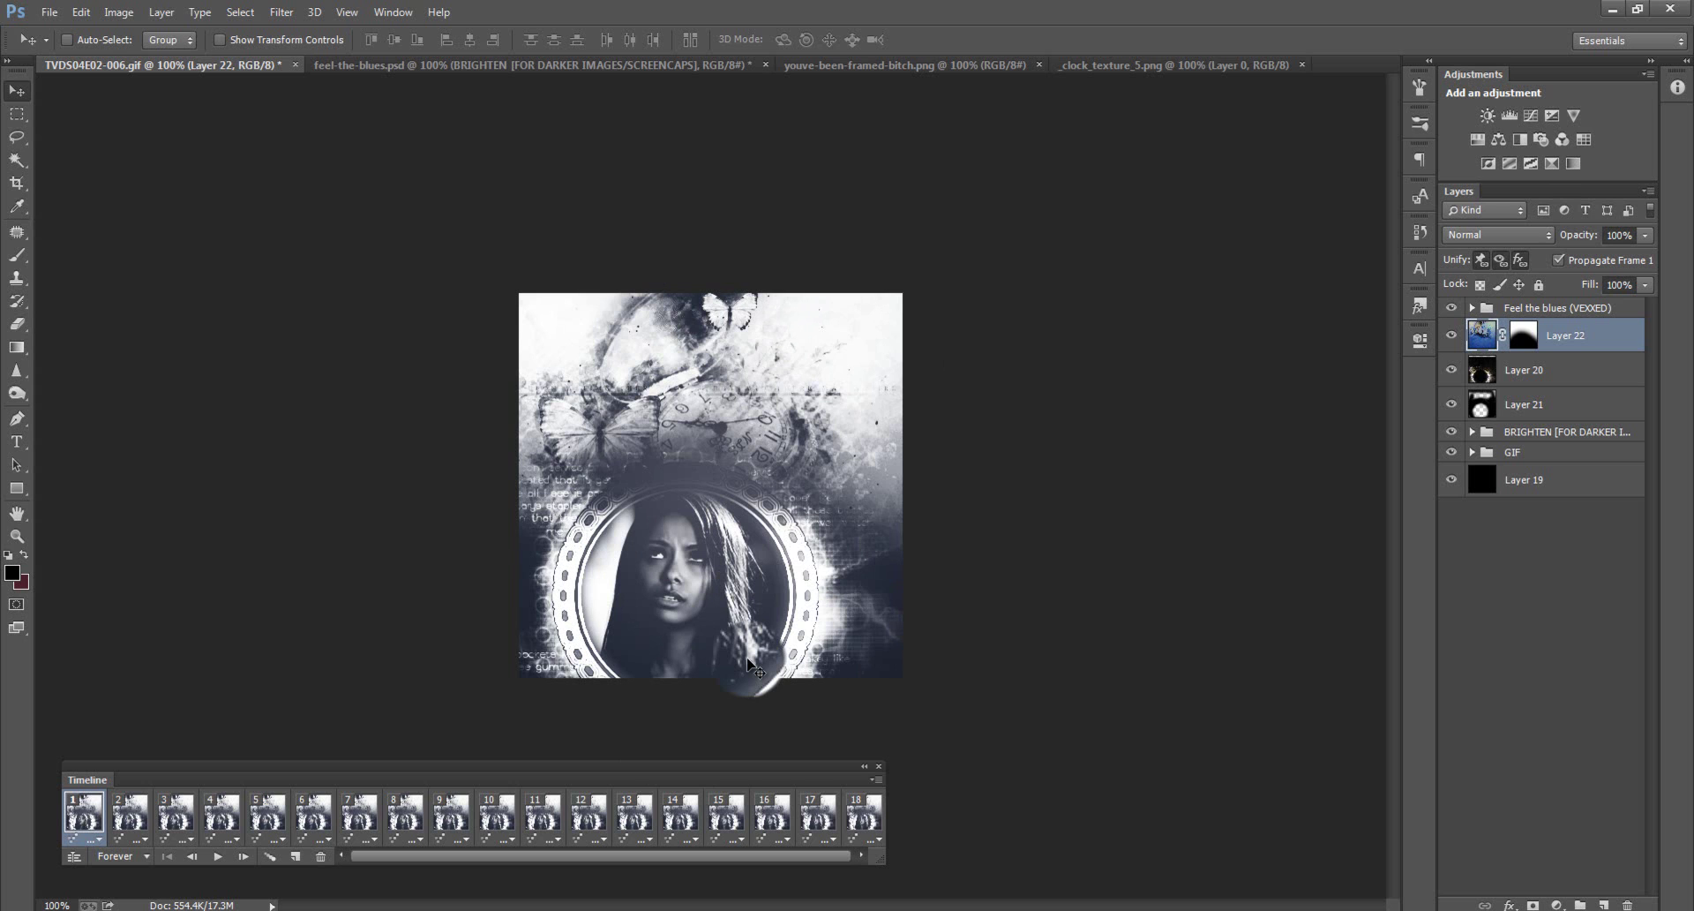
click(1562, 304)
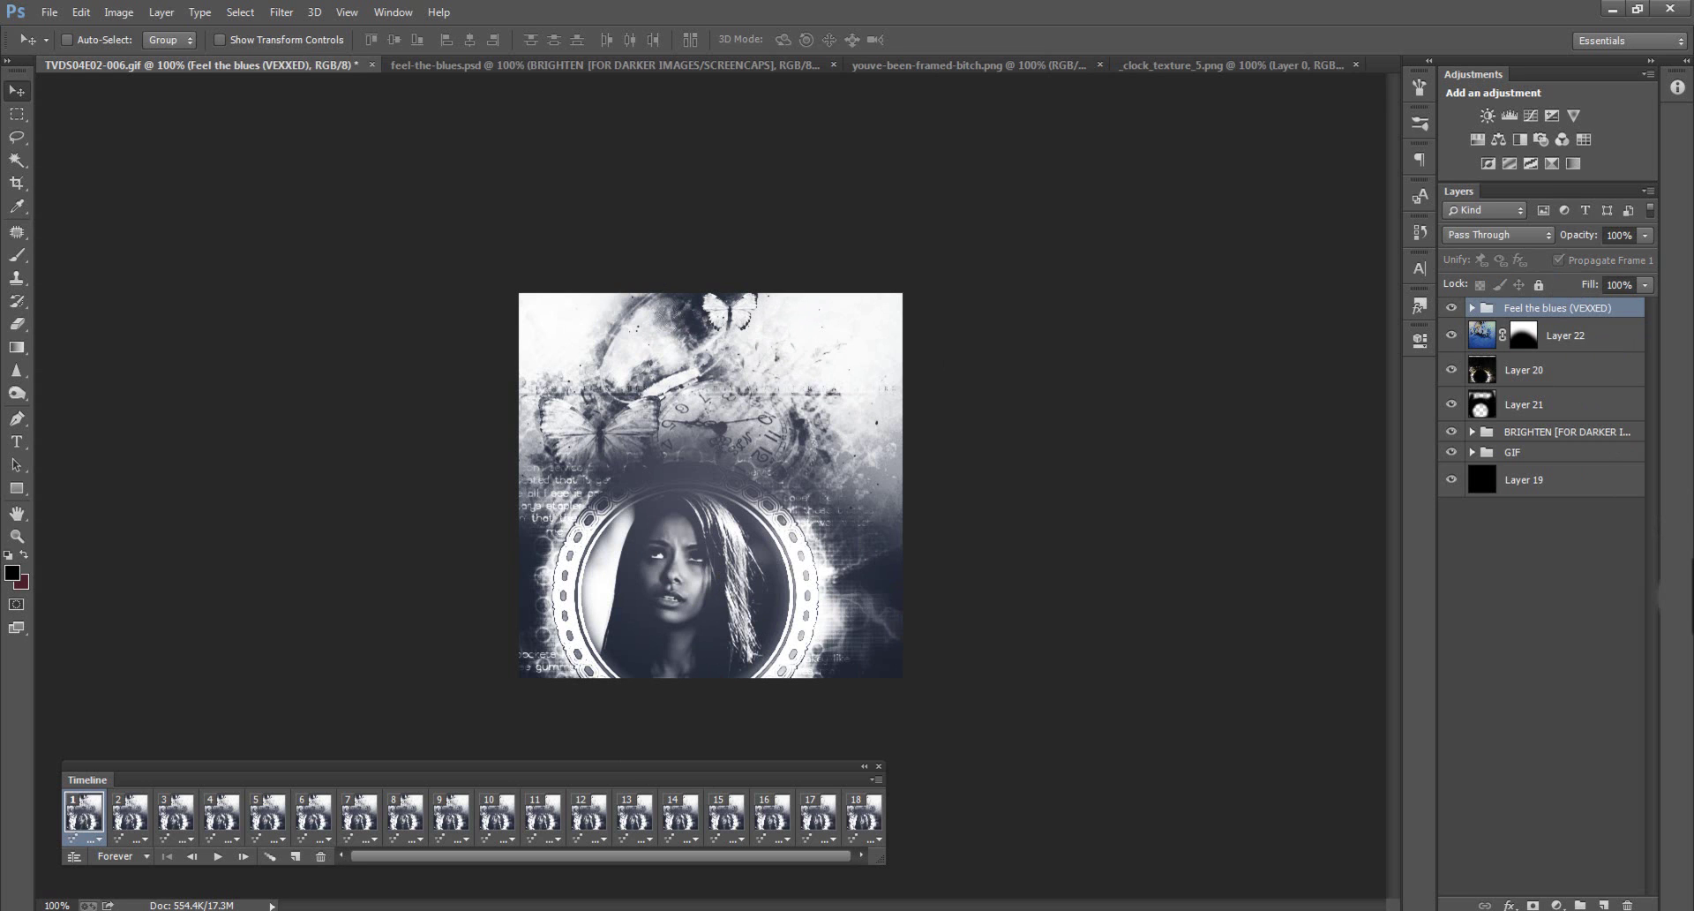